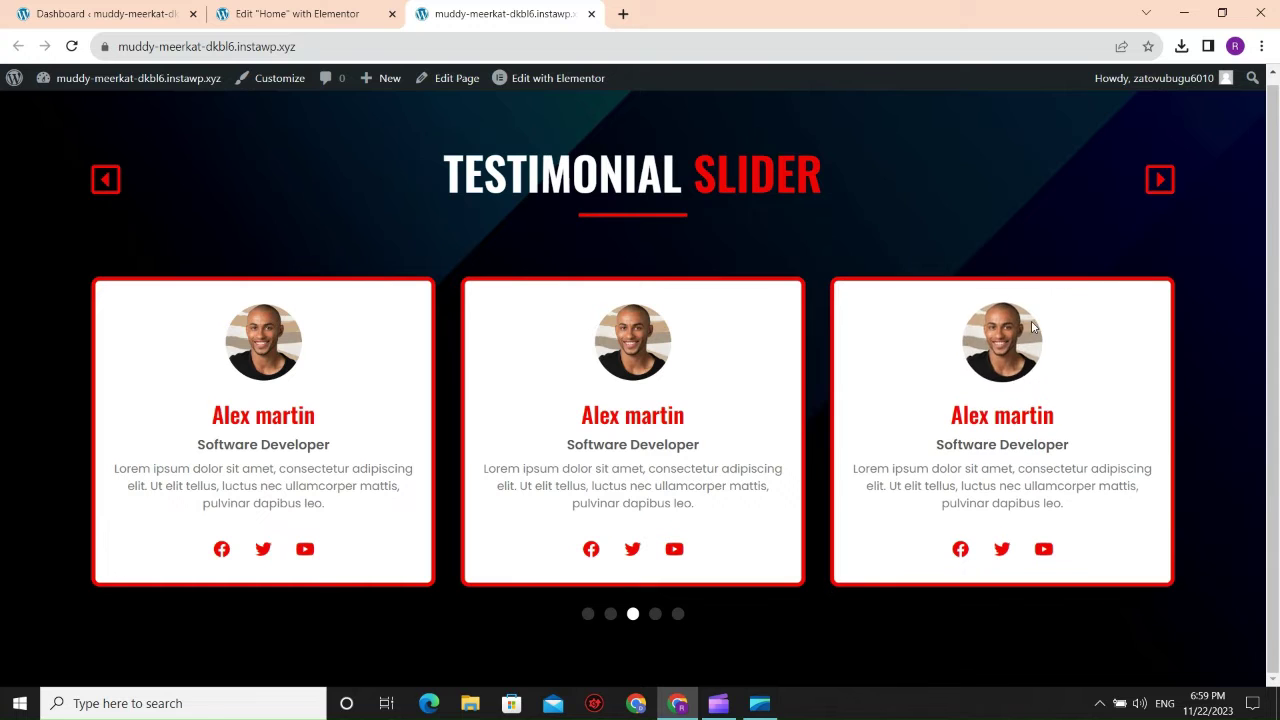
Advance the testimonial slider on the finished demo page through its next slides.
{"action": "left_click", "coordinate": [1160, 182]}
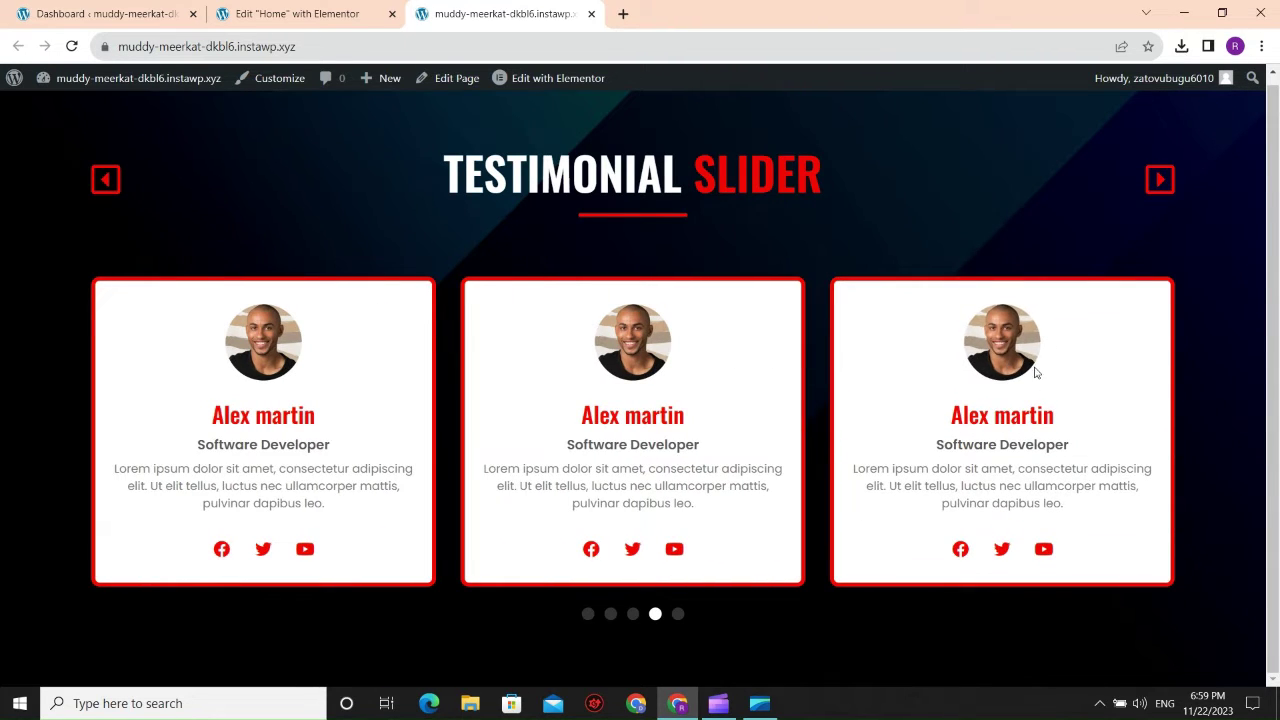
{"action": "left_click", "coordinate": [1159, 180]}
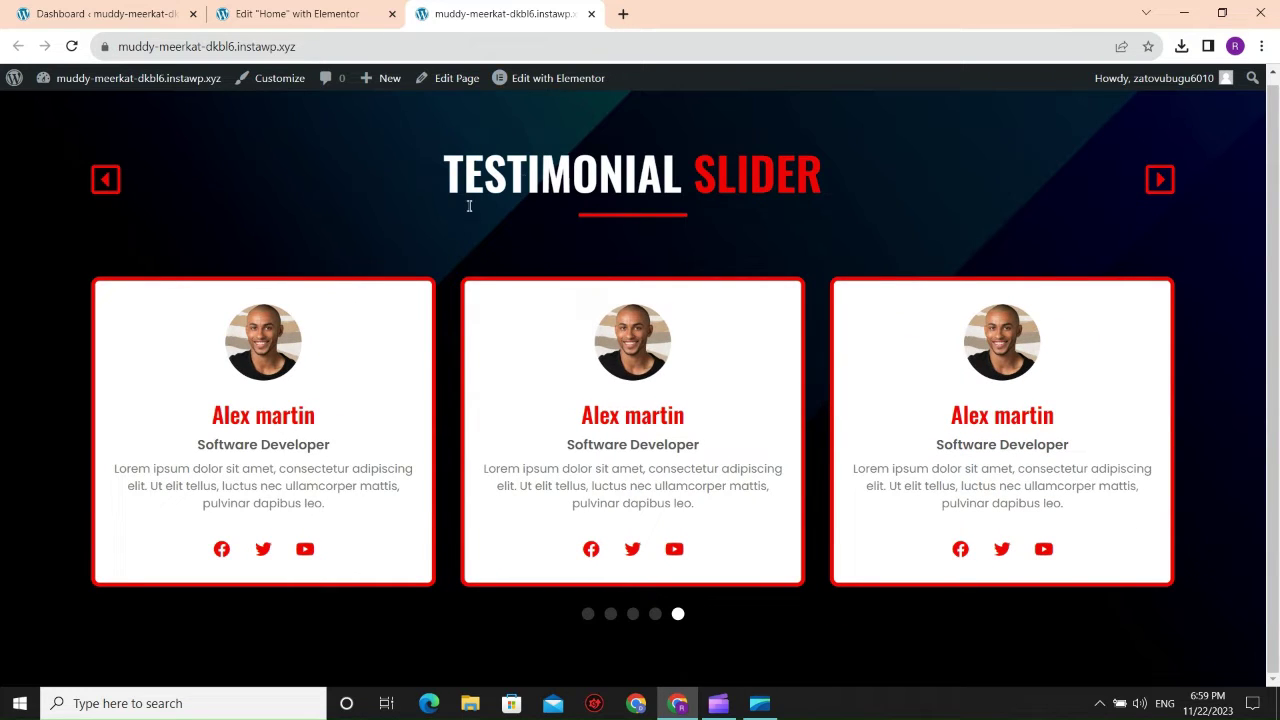
In the site's WordPress dashboard, review the active theme's details and the list of installed plugins.
{"action": "left_click", "coordinate": [297, 14]}
{"action": "left_click", "coordinate": [110, 14]}
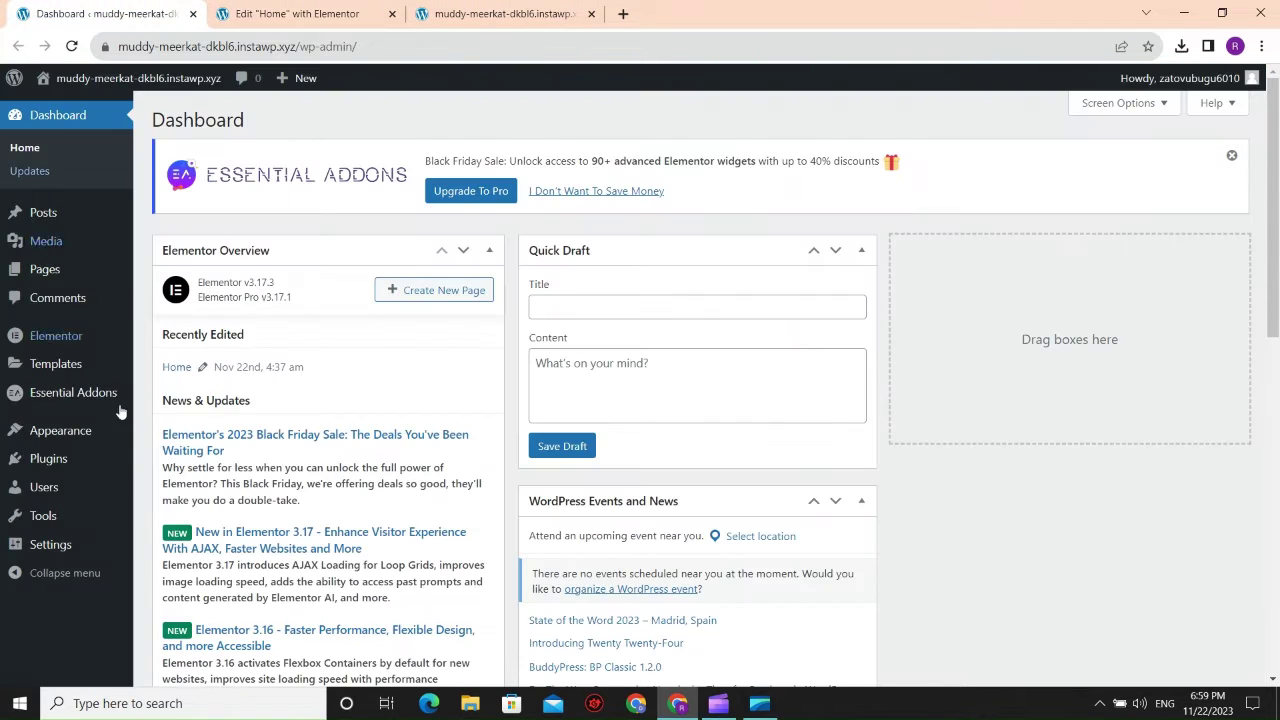
{"action": "mouse_move", "coordinate": [70, 432]}
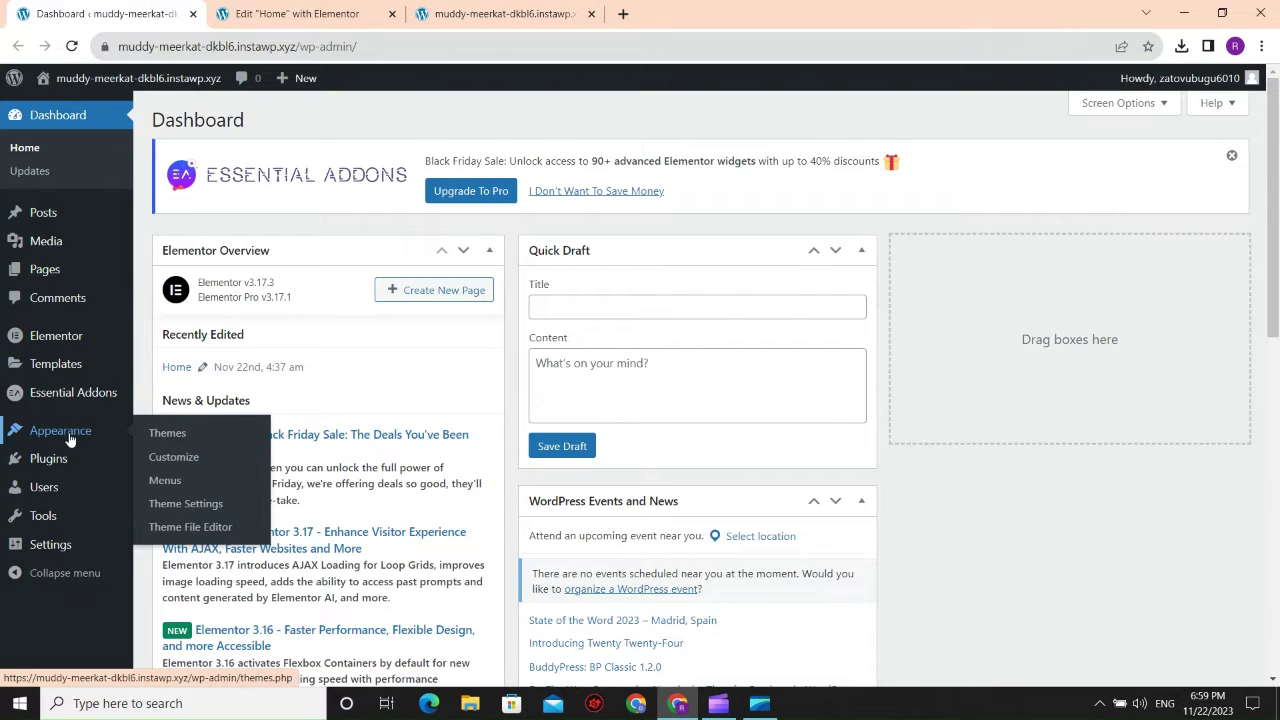
{"action": "left_click", "coordinate": [183, 435]}
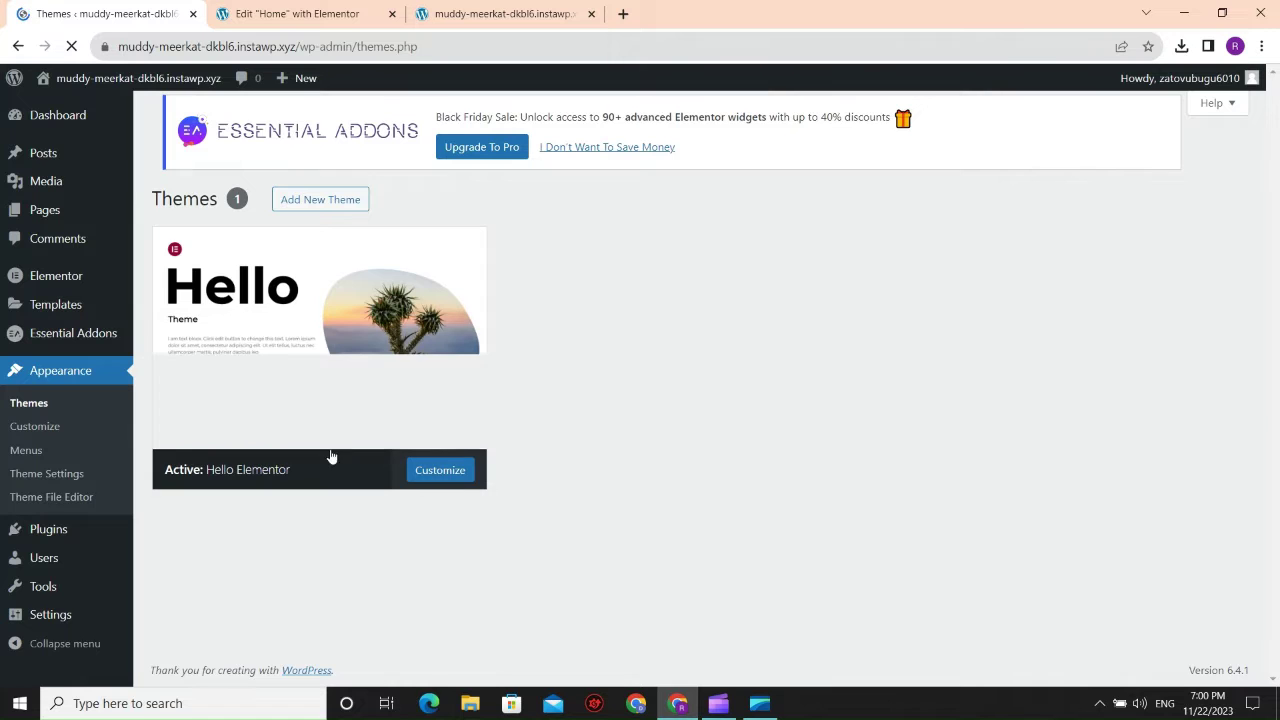
{"action": "left_click", "coordinate": [280, 432]}
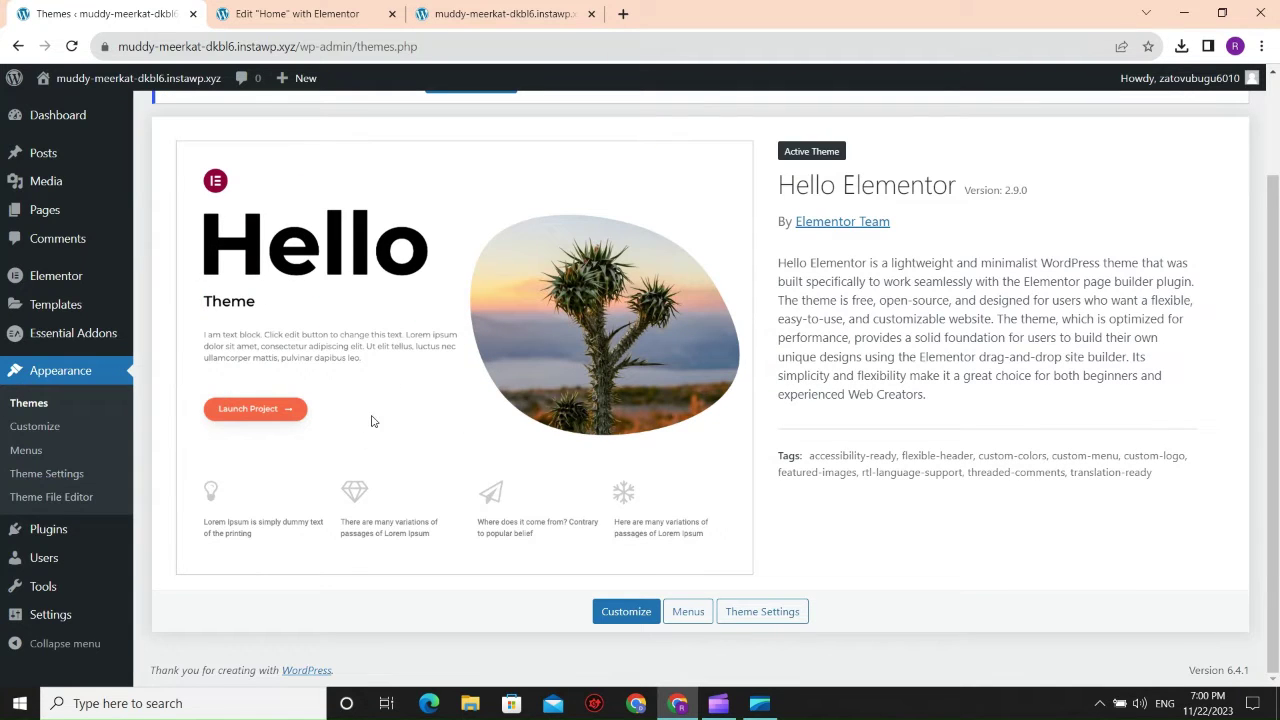
{"action": "mouse_move", "coordinate": [52, 540]}
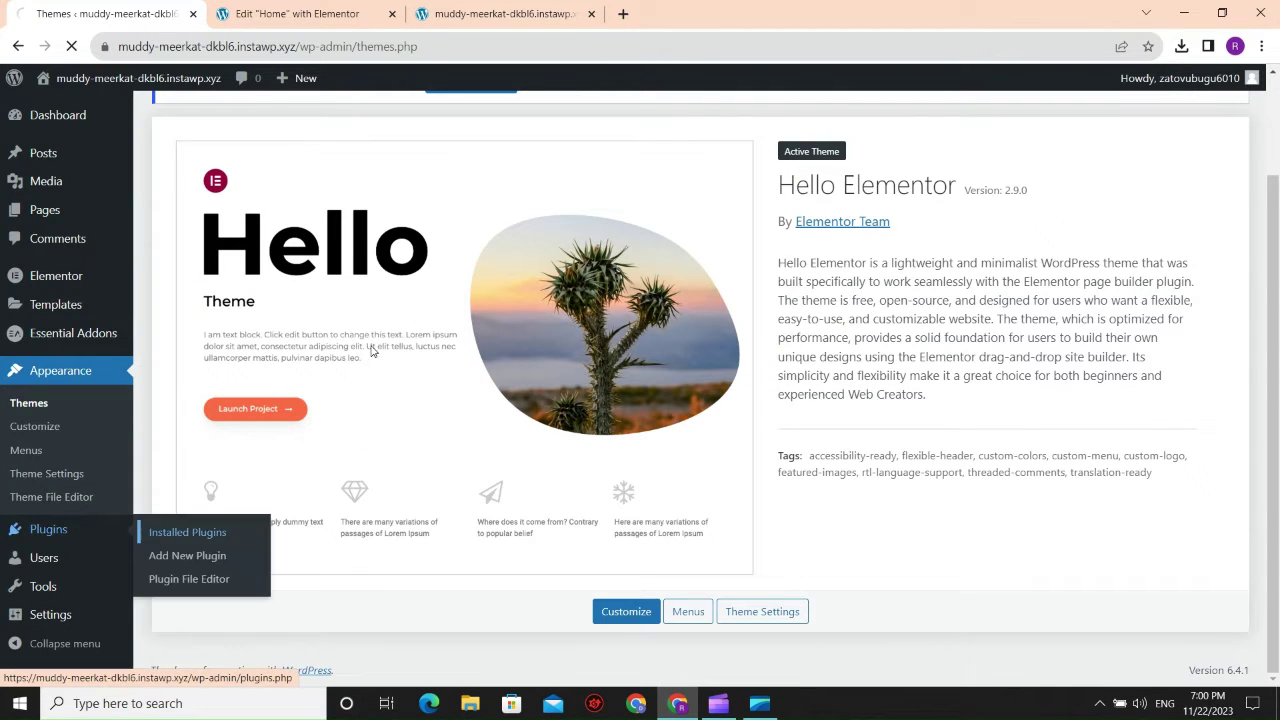
{"action": "left_click", "coordinate": [160, 532]}
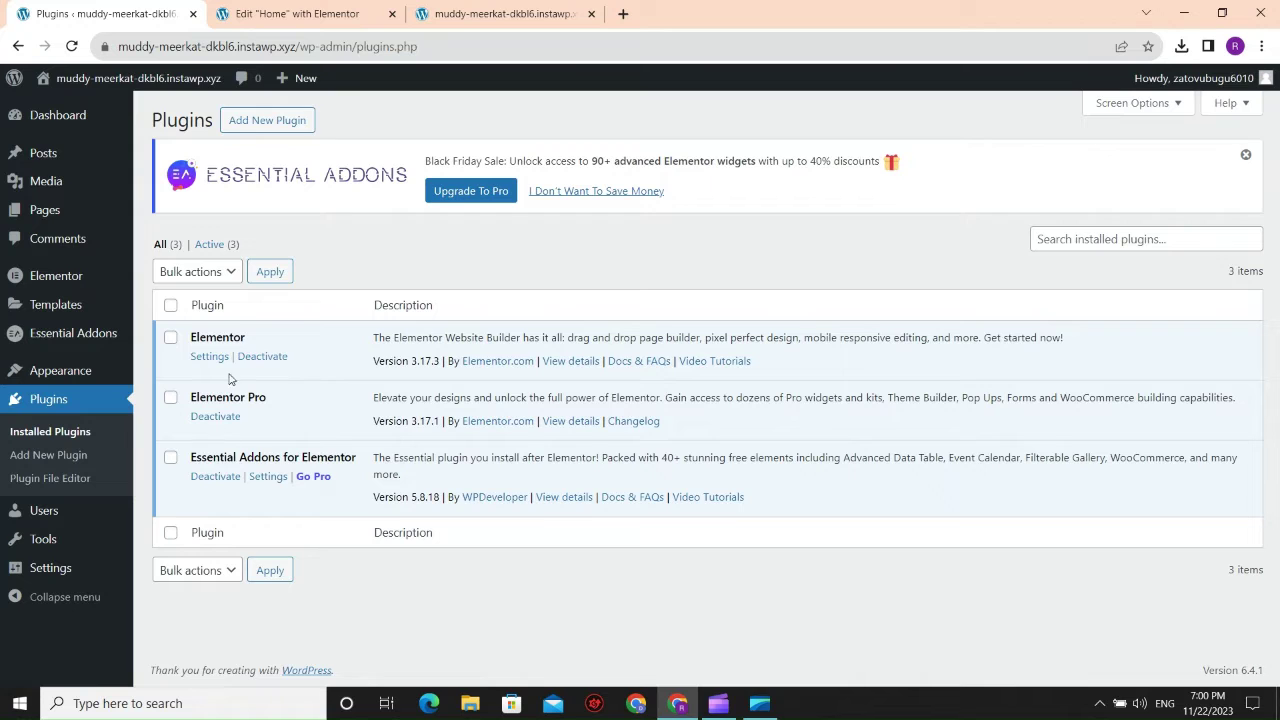
Create a new WordPress page titled "Slider Testimonial".
{"action": "mouse_move", "coordinate": [57, 291]}
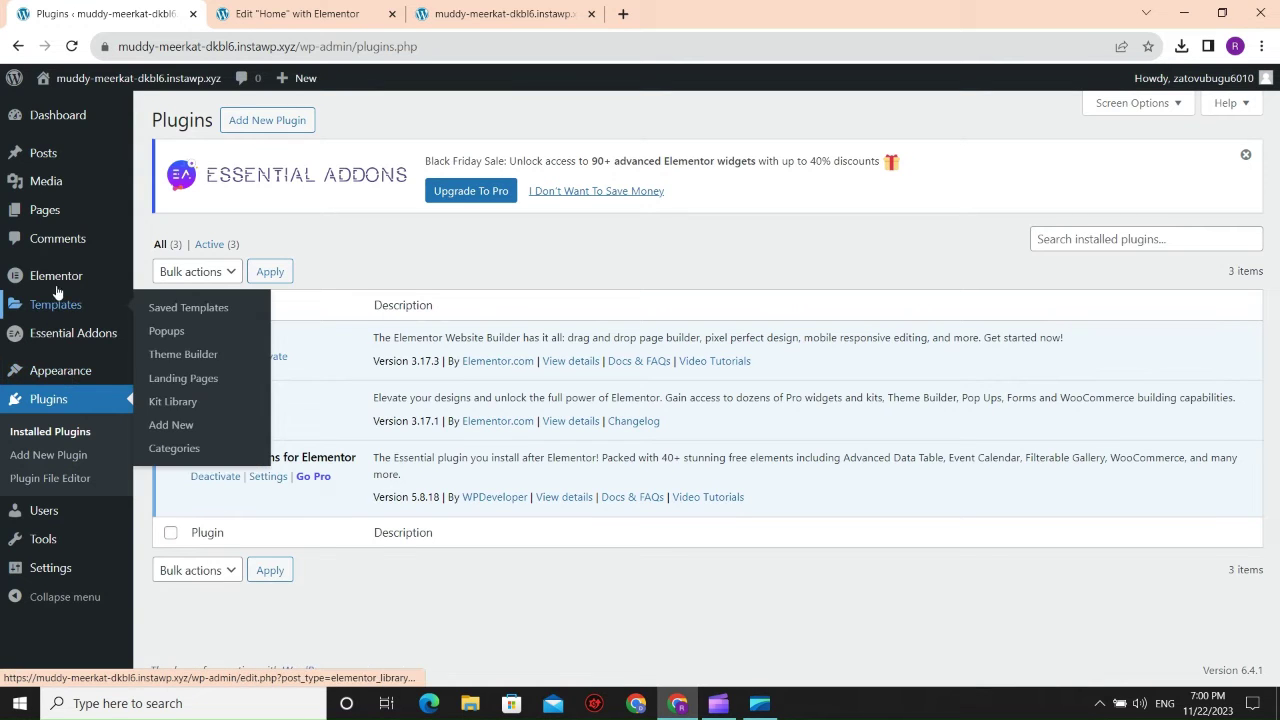
{"action": "left_click", "coordinate": [181, 215]}
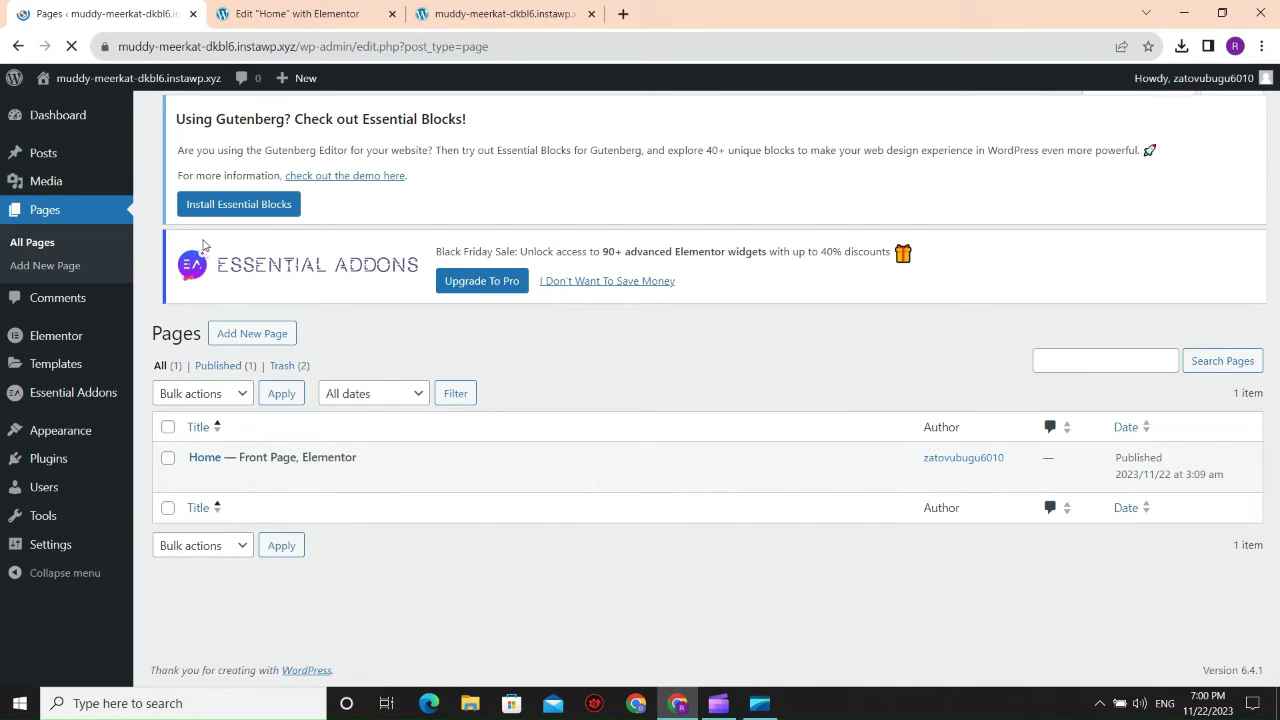
{"action": "left_click", "coordinate": [248, 125]}
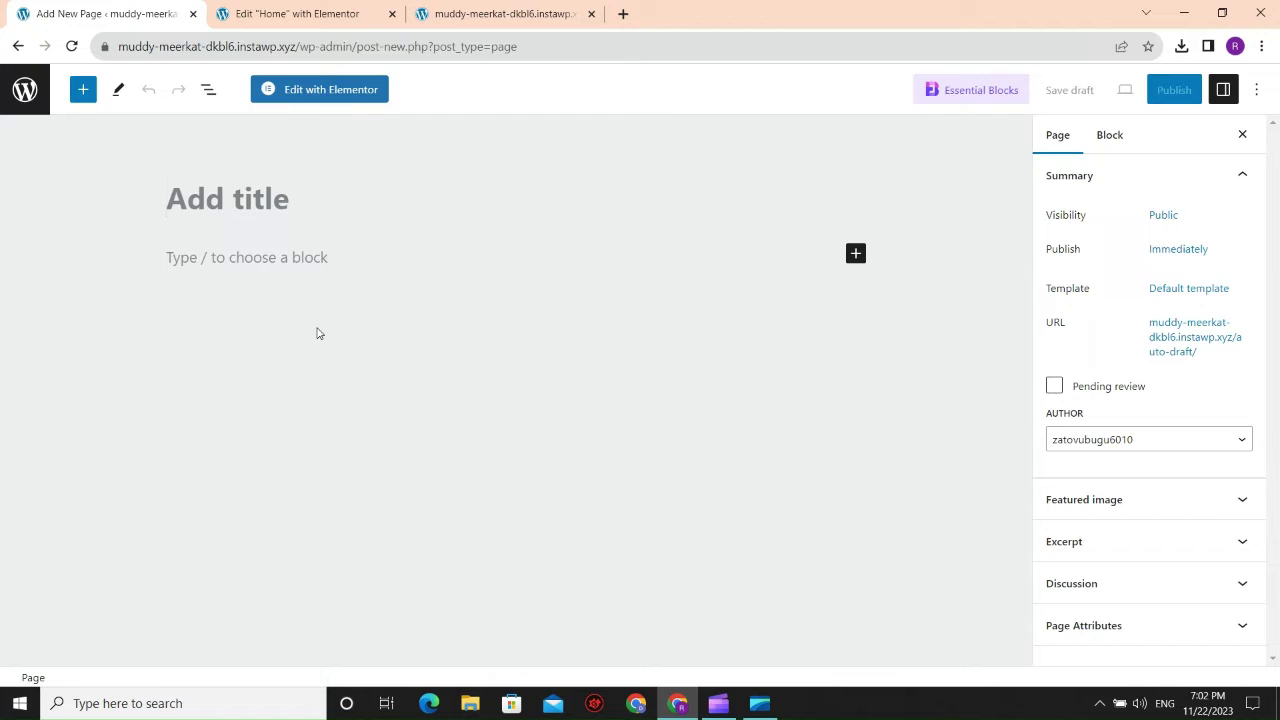
{"action": "type", "text": "H"}
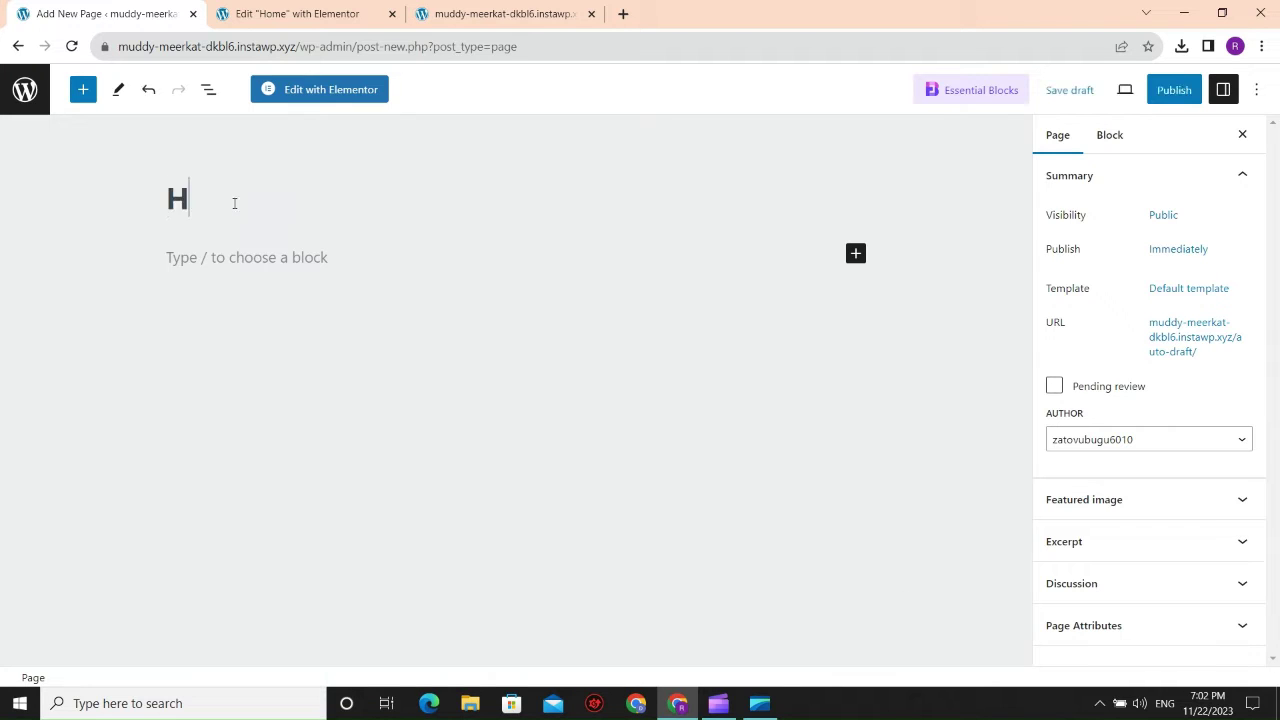
{"action": "key", "text": "BackSpace"}
{"action": "type", "text": "Slider Test"}
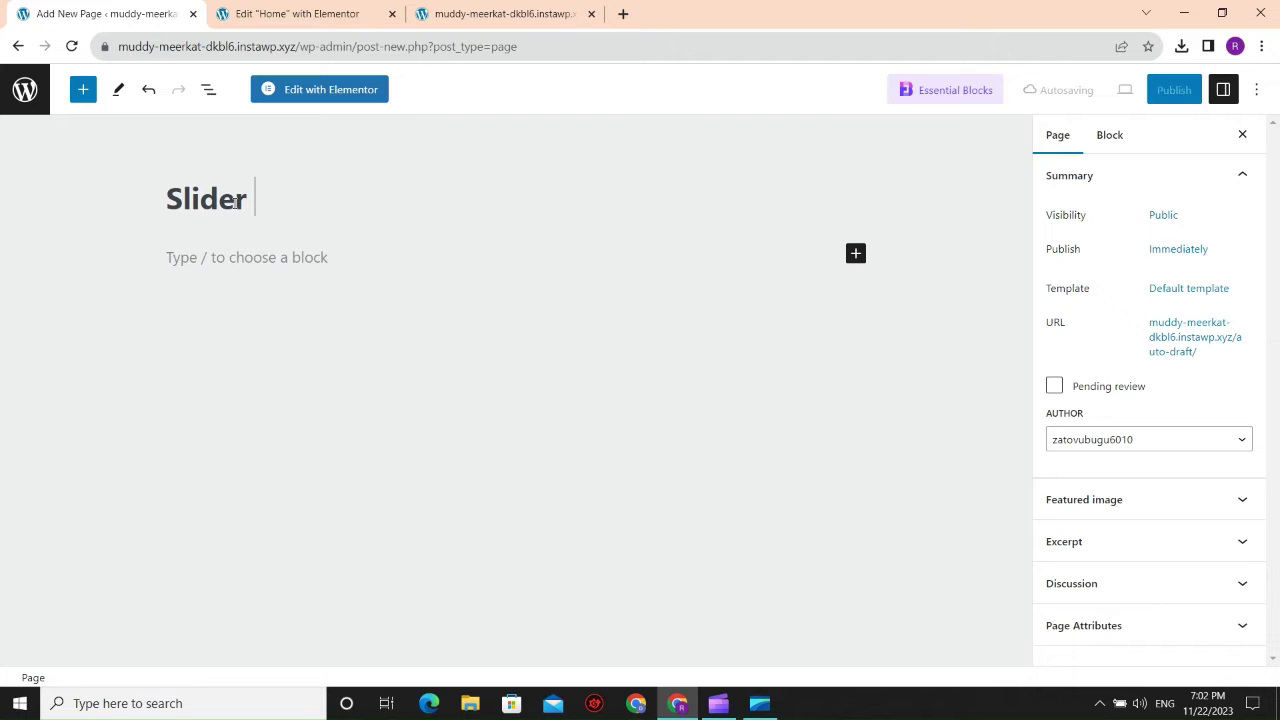
{"action": "key", "text": "BackSpace"}
{"action": "type", "text": "timonial"}
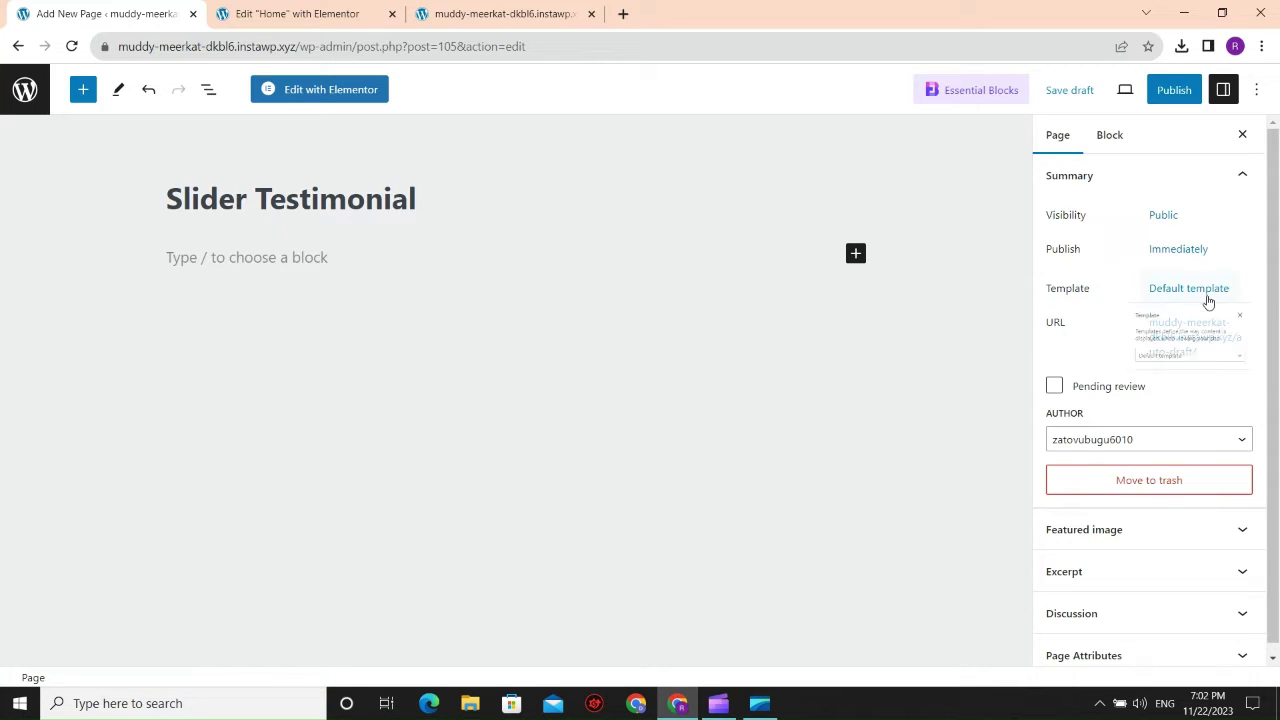
Set the new page's template to Elementor Full Width.
{"action": "left_click", "coordinate": [1160, 289]}
{"action": "left_click", "coordinate": [1135, 407]}
{"action": "left_click", "coordinate": [1089, 462]}
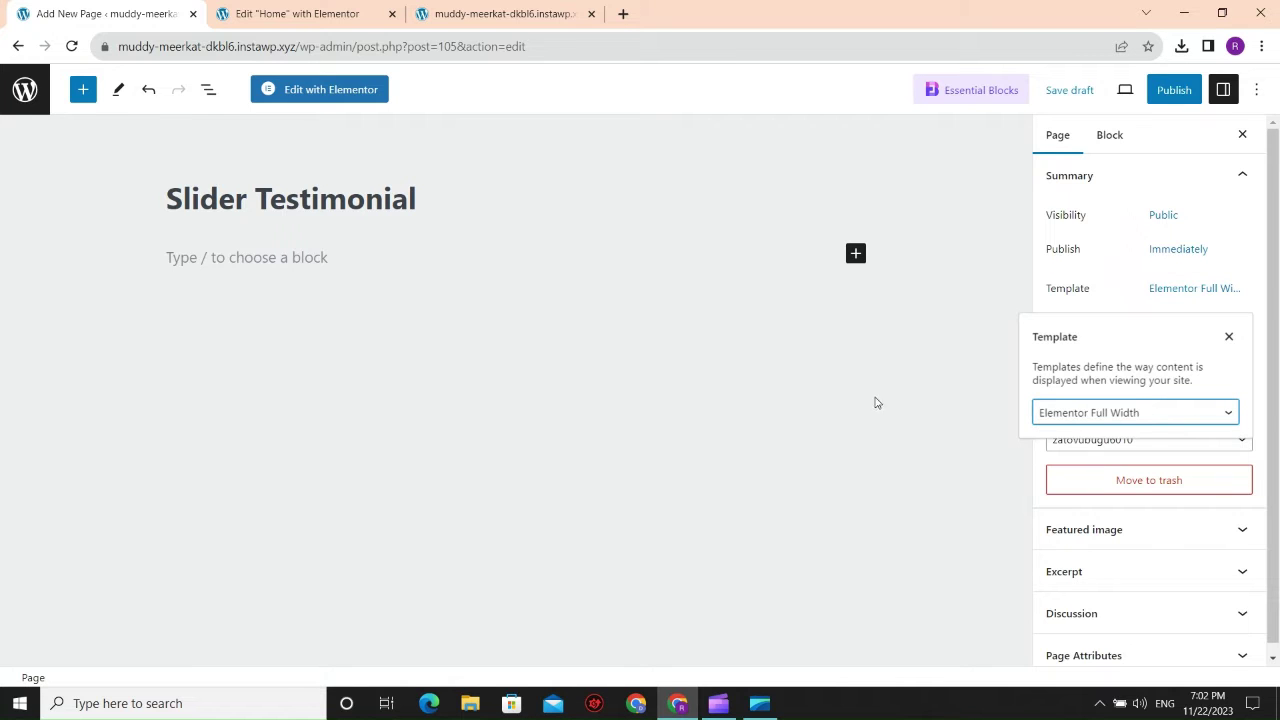
{"action": "left_click", "coordinate": [1097, 150]}
Publish the Slider Testimonial page and open it for editing with Elementor.
{"action": "left_click", "coordinate": [1174, 89]}
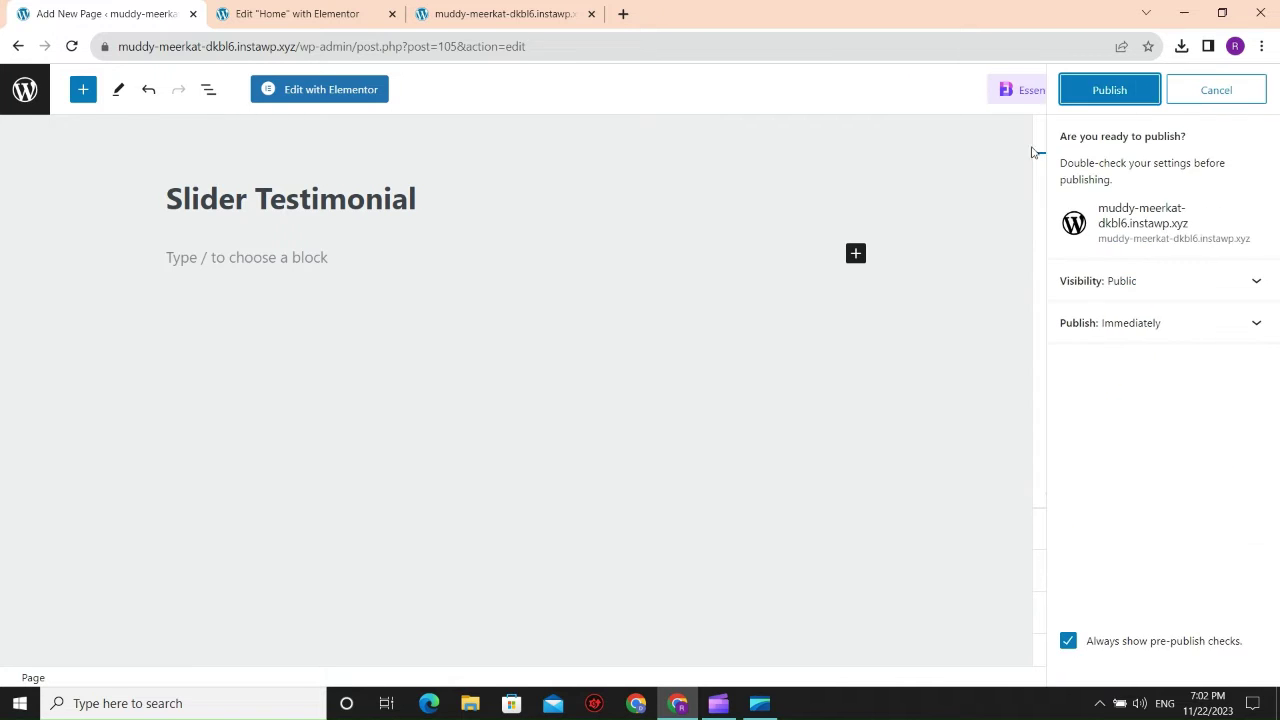
{"action": "left_click", "coordinate": [1105, 89]}
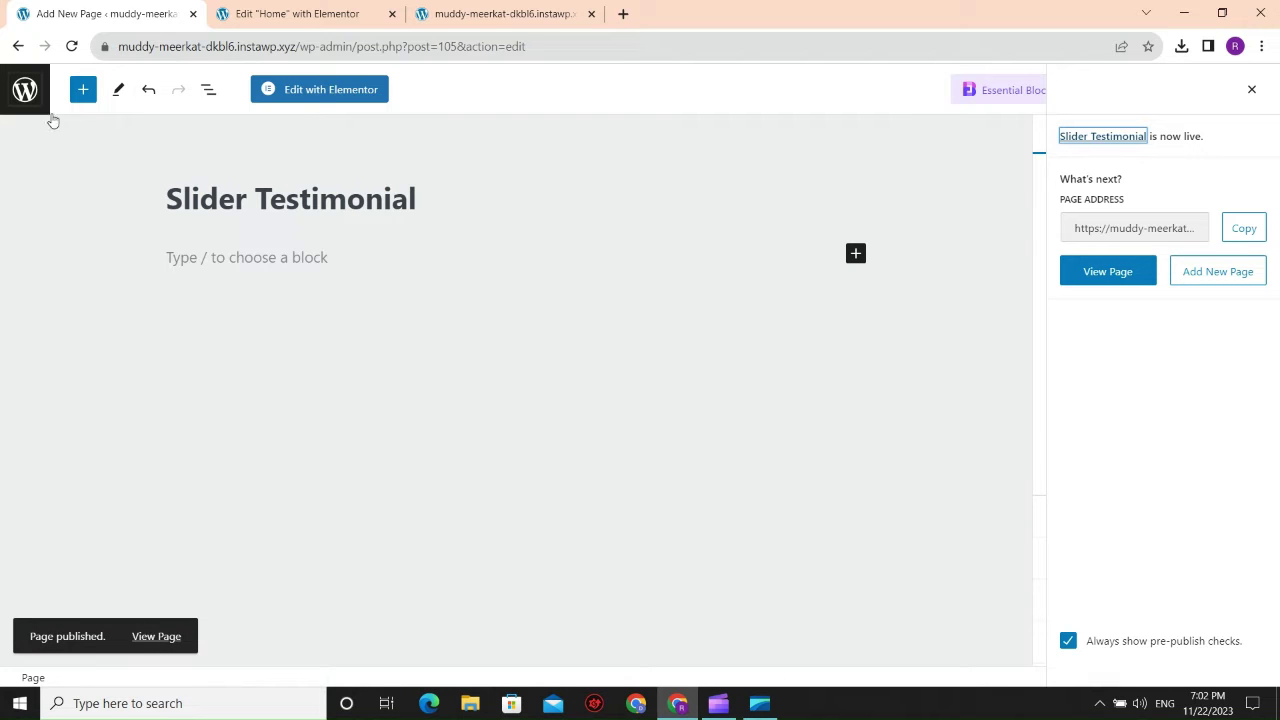
{"action": "left_click", "coordinate": [297, 96]}
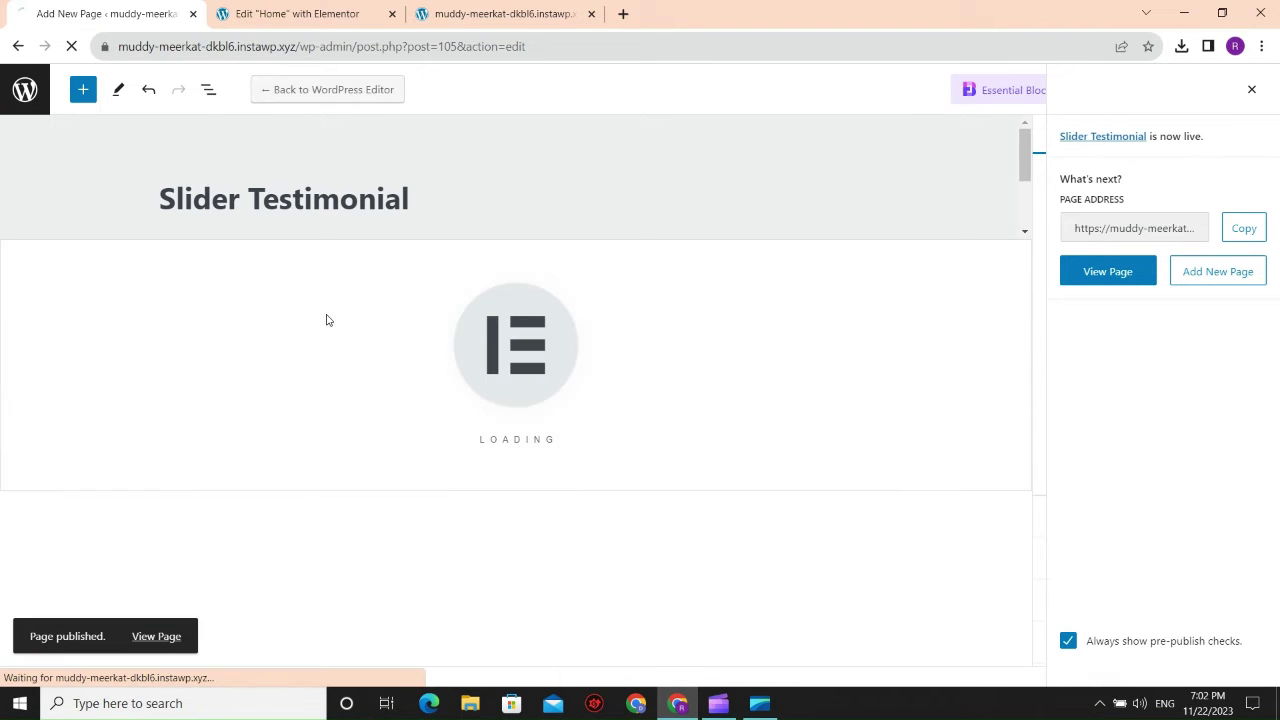
Advance the slider on the demo page again and move the Slider Testimonial editor behind the other browser pages.
{"action": "left_click", "coordinate": [463, 13]}
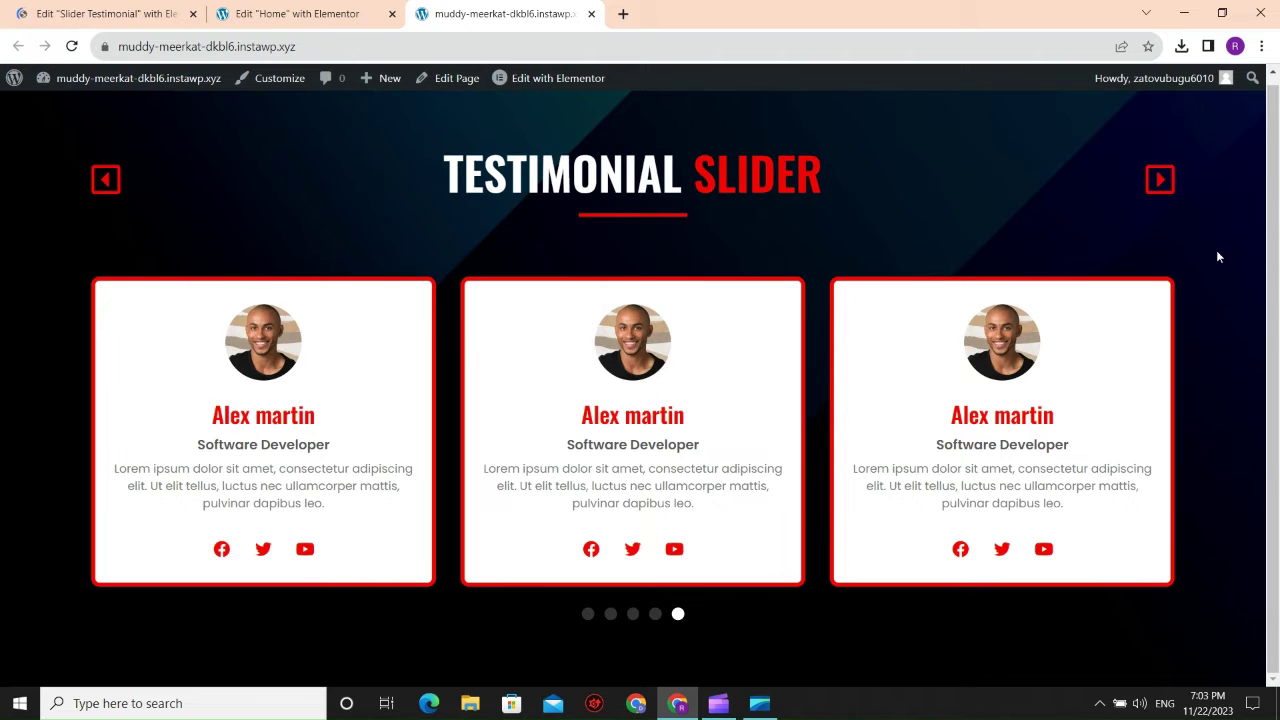
{"action": "left_click", "coordinate": [1162, 182]}
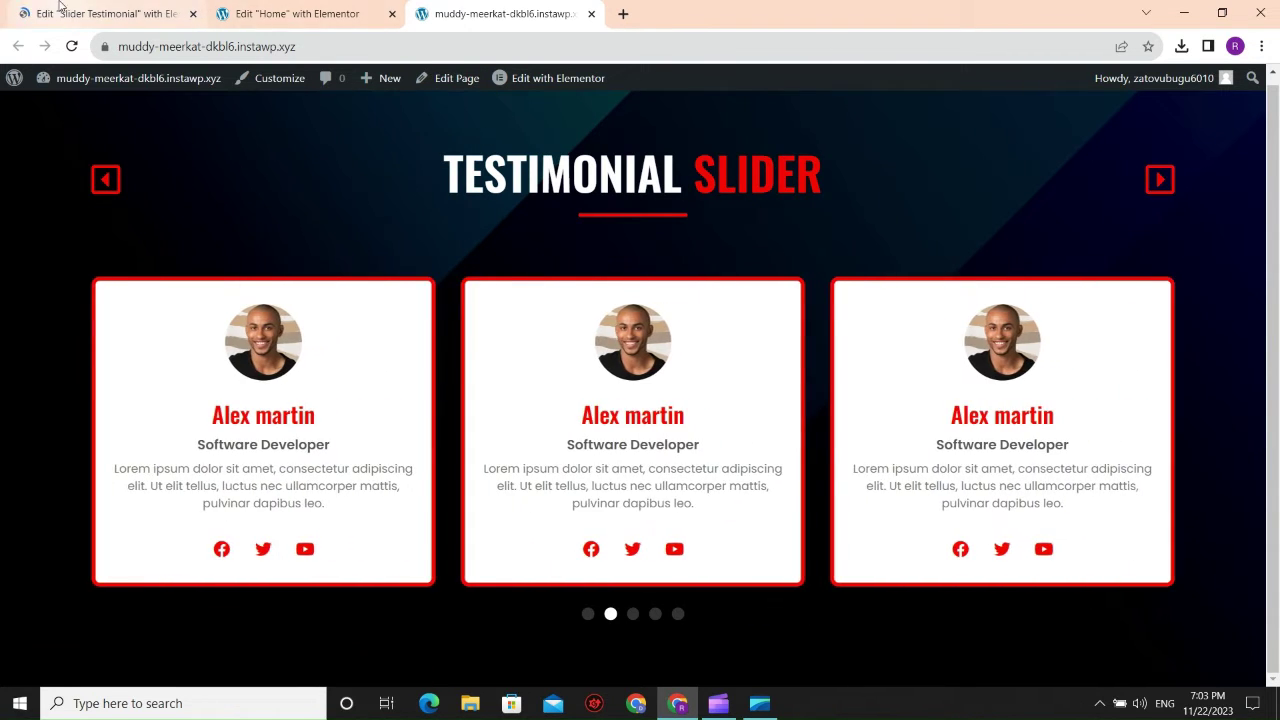
{"action": "left_click_drag", "start_coordinate": [100, 13], "coordinate": [524, 5]}
{"action": "left_click", "coordinate": [310, 13]}
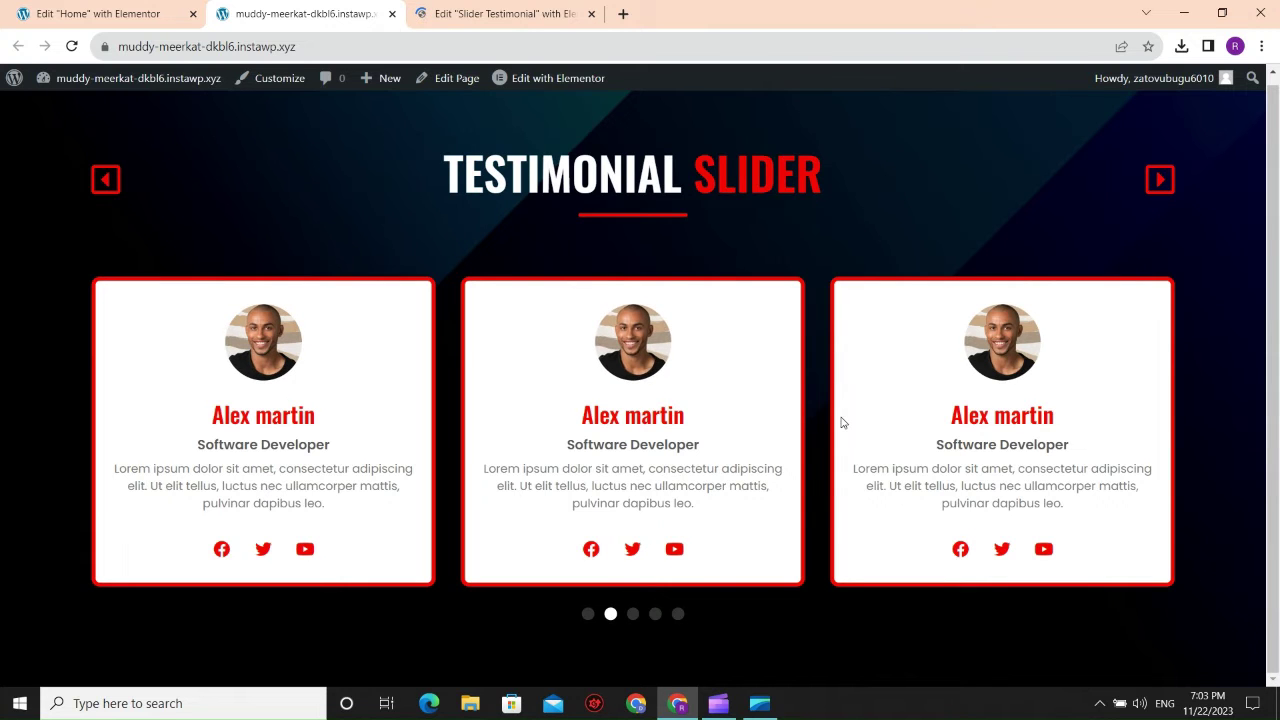
{"action": "left_click", "coordinate": [1159, 182]}
{"action": "left_click", "coordinate": [508, 13]}
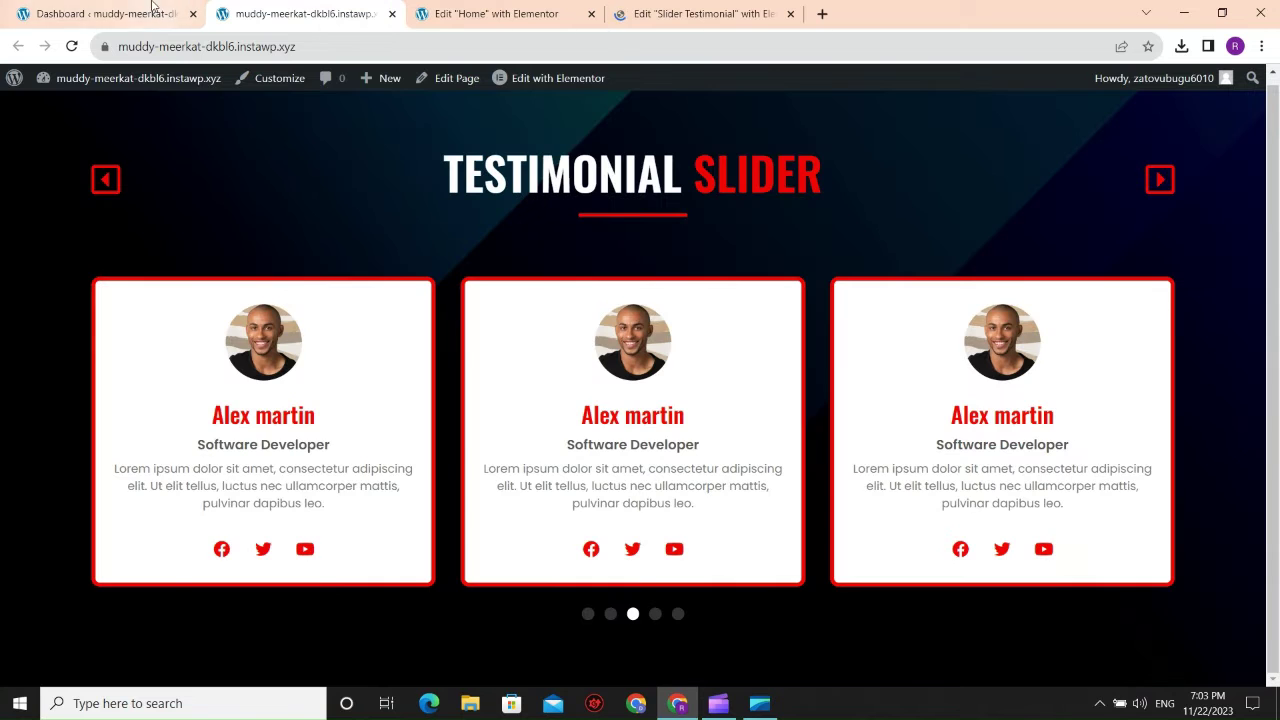
Open the Features section of the Elementor settings from the WordPress dashboard.
{"action": "left_click", "coordinate": [152, 8]}
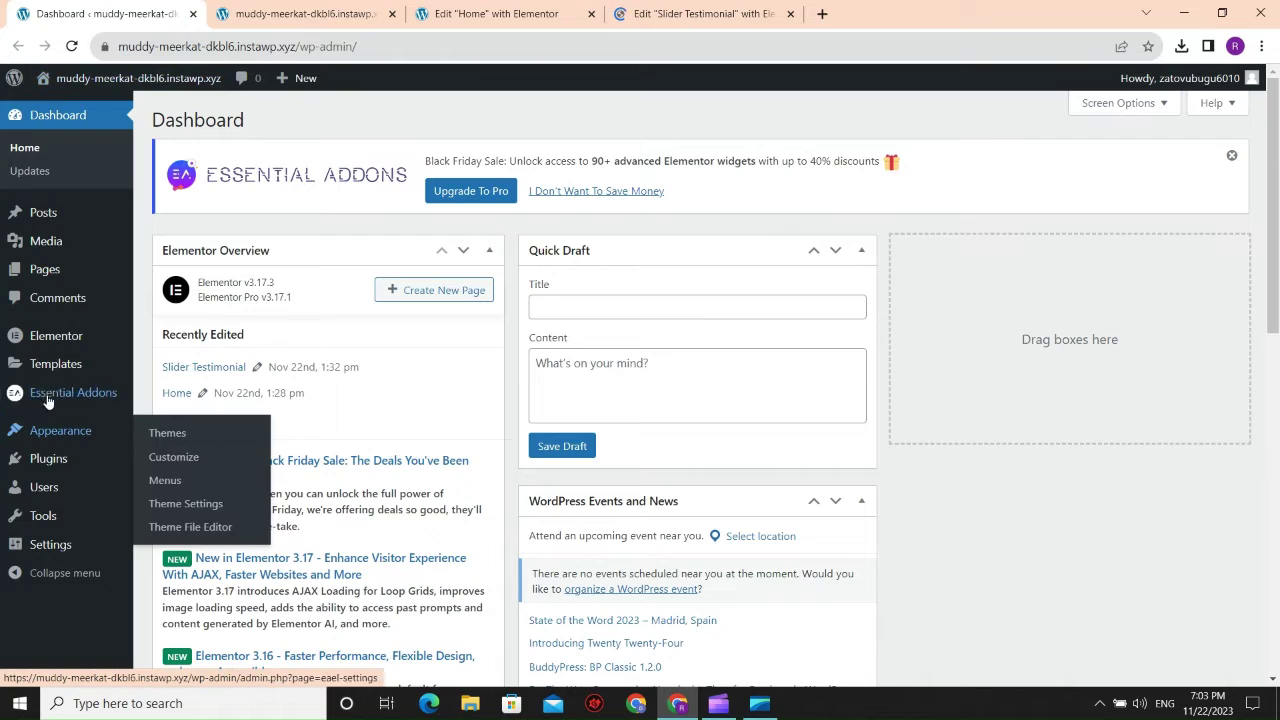
{"action": "mouse_move", "coordinate": [49, 346]}
{"action": "left_click", "coordinate": [180, 350]}
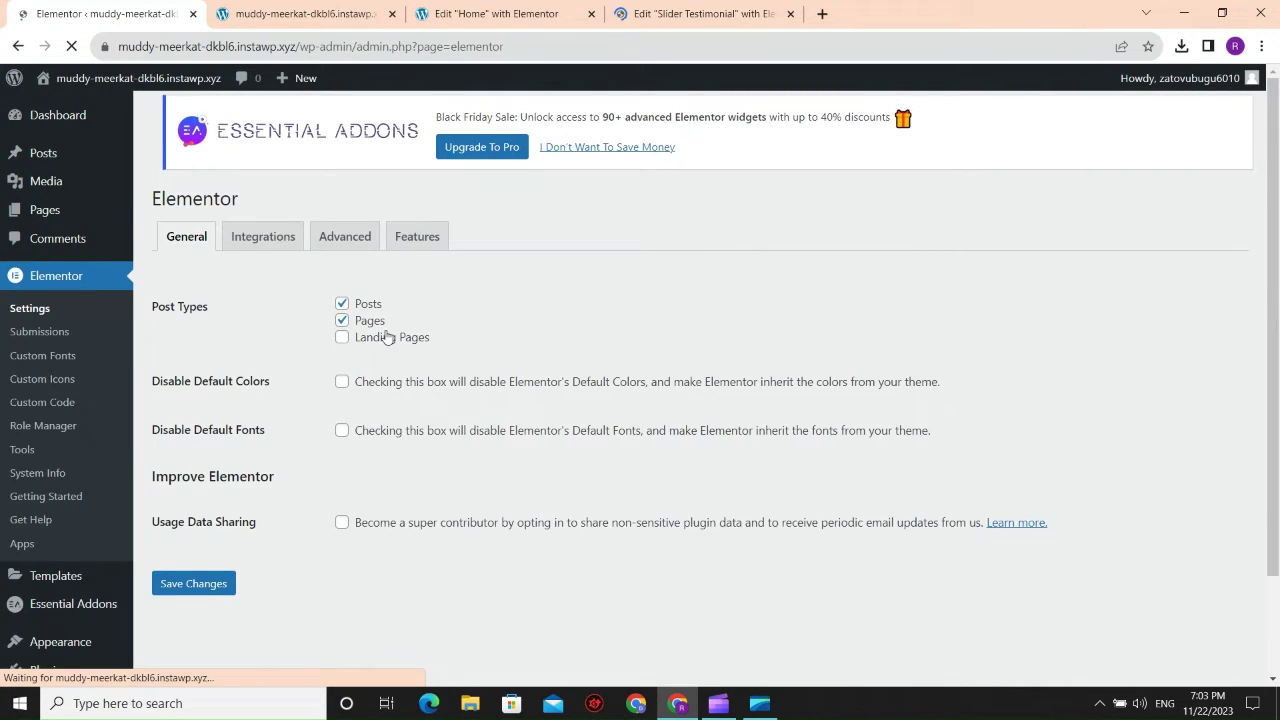
{"action": "left_click", "coordinate": [420, 240]}
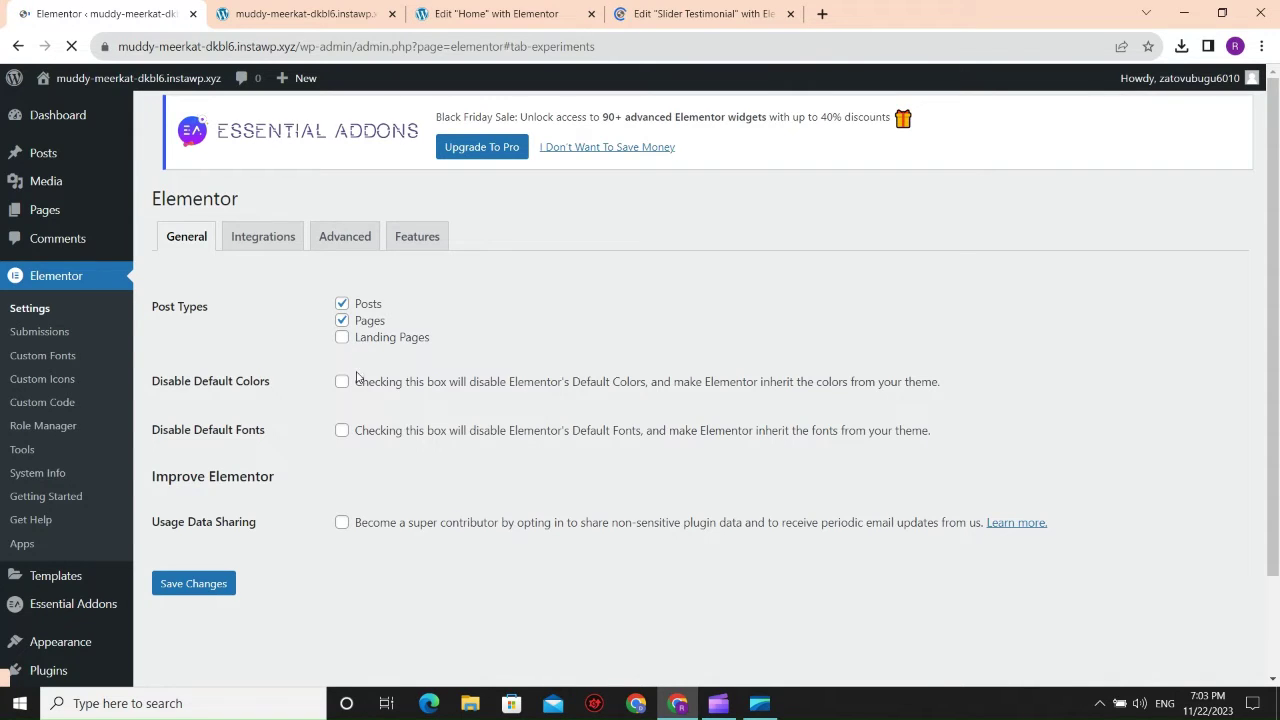
{"action": "left_click", "coordinate": [700, 13]}
{"action": "left_click", "coordinate": [143, 10]}
{"action": "left_click", "coordinate": [690, 12]}
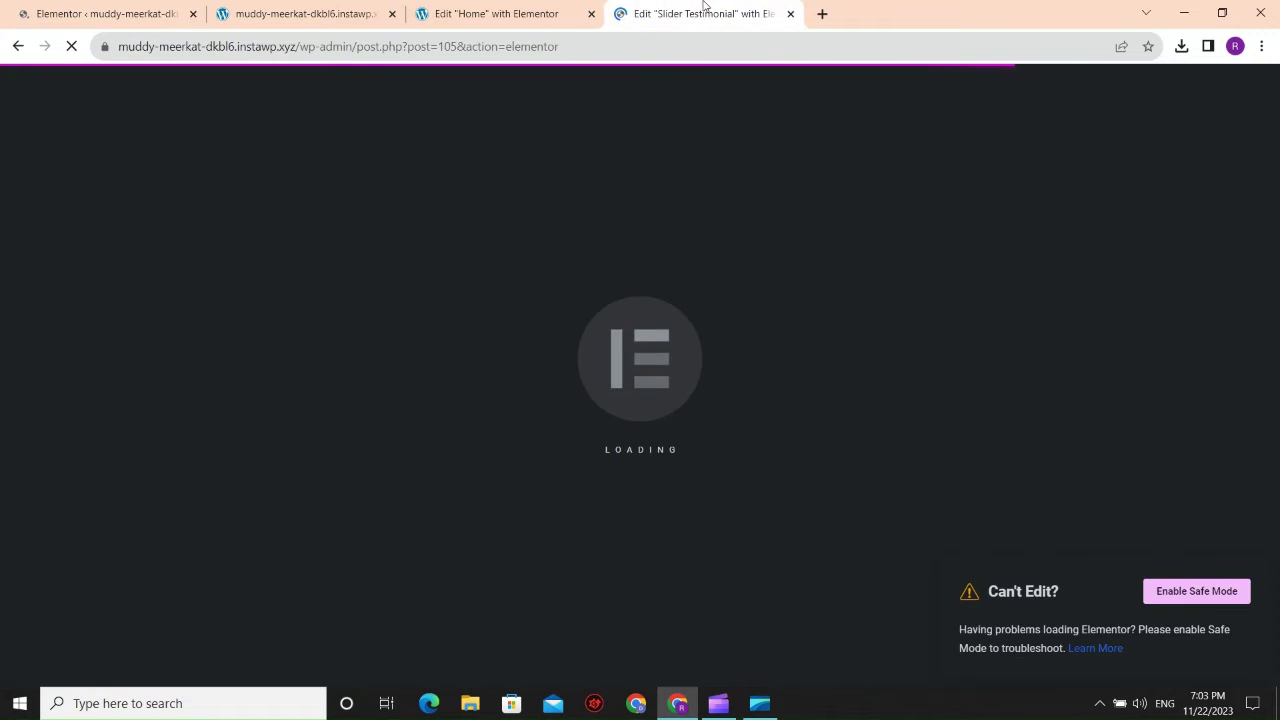
{"action": "left_click", "coordinate": [475, 12]}
{"action": "left_click", "coordinate": [296, 8]}
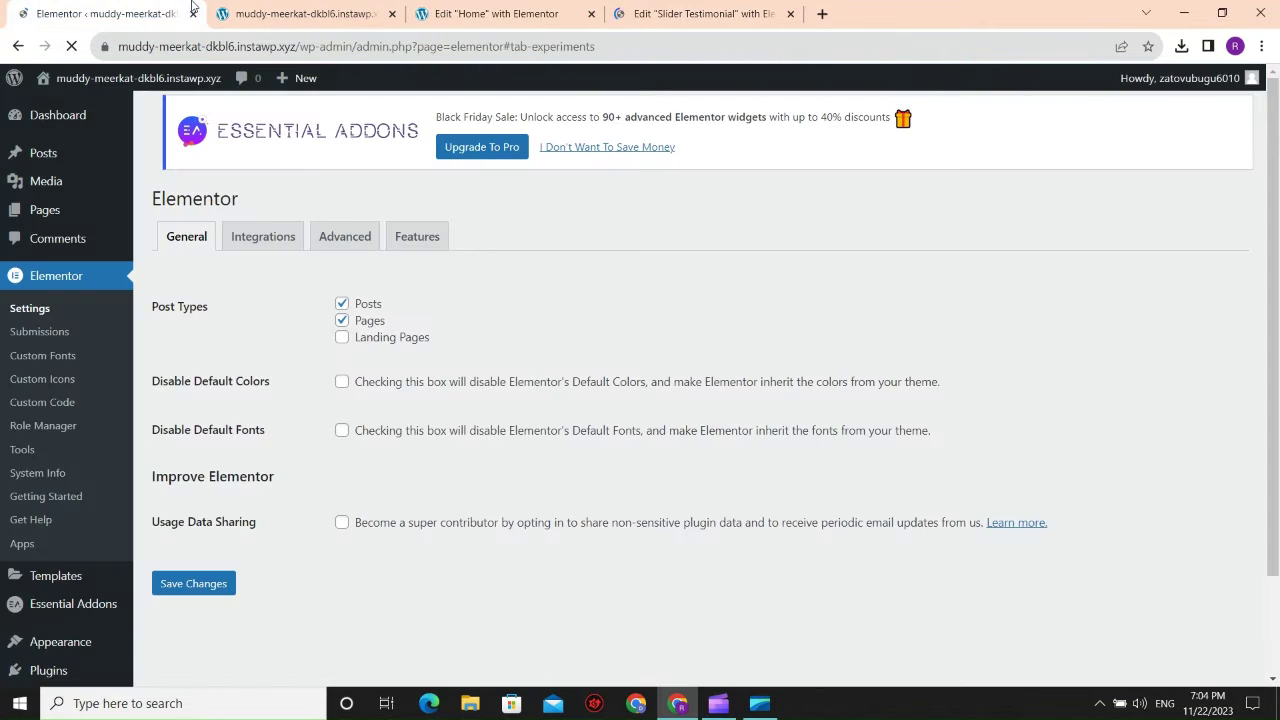
{"action": "left_click", "coordinate": [568, 8]}
{"action": "left_click", "coordinate": [690, 13]}
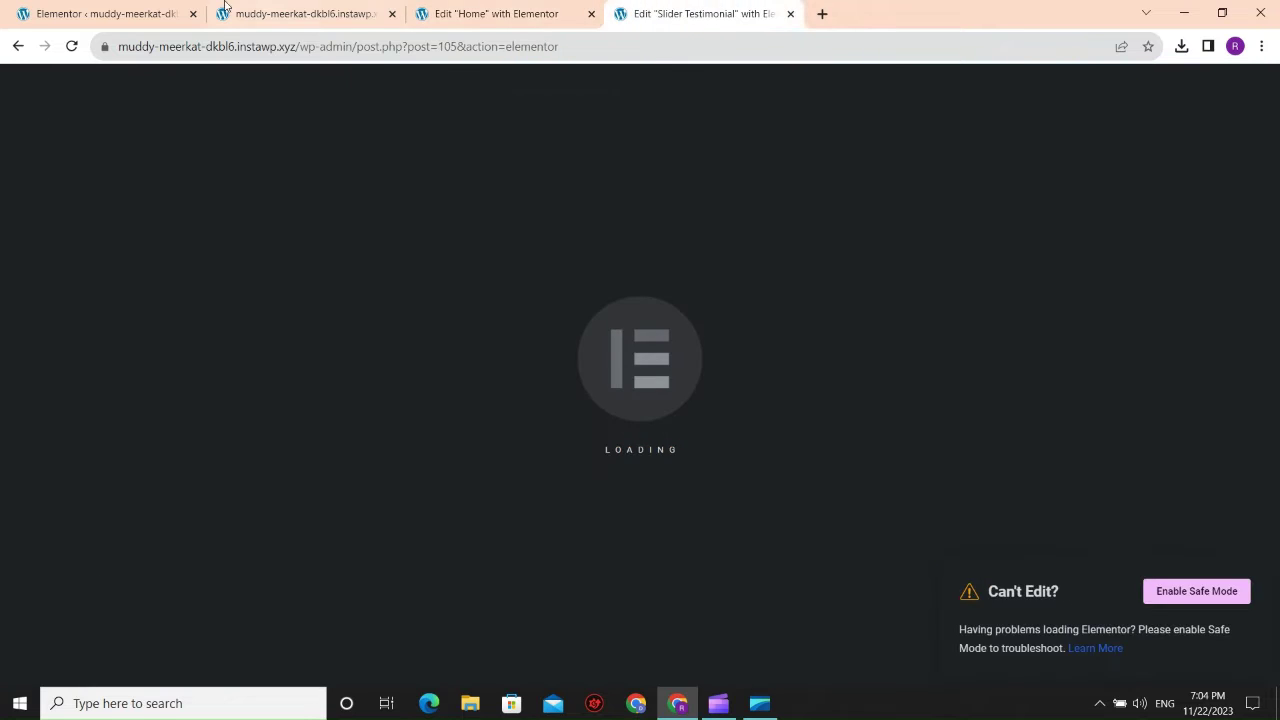
Return to the Elementor feature settings and set Nested Elements to Active.
{"action": "left_click", "coordinate": [140, 14]}
{"action": "scroll", "coordinate": [335, 368], "scroll_direction": "up", "scroll_amount": 3}
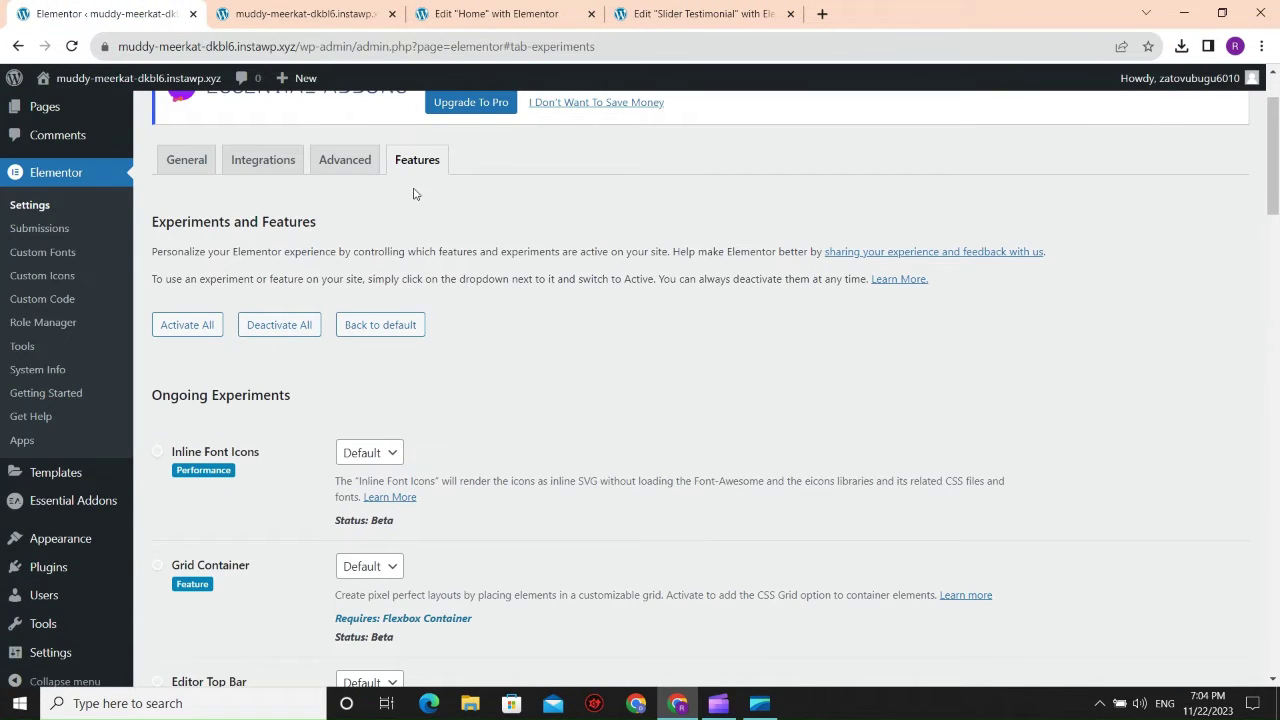
{"action": "scroll", "coordinate": [256, 442], "scroll_direction": "down", "scroll_amount": 2}
{"action": "scroll", "coordinate": [220, 429], "scroll_direction": "down", "scroll_amount": 4}
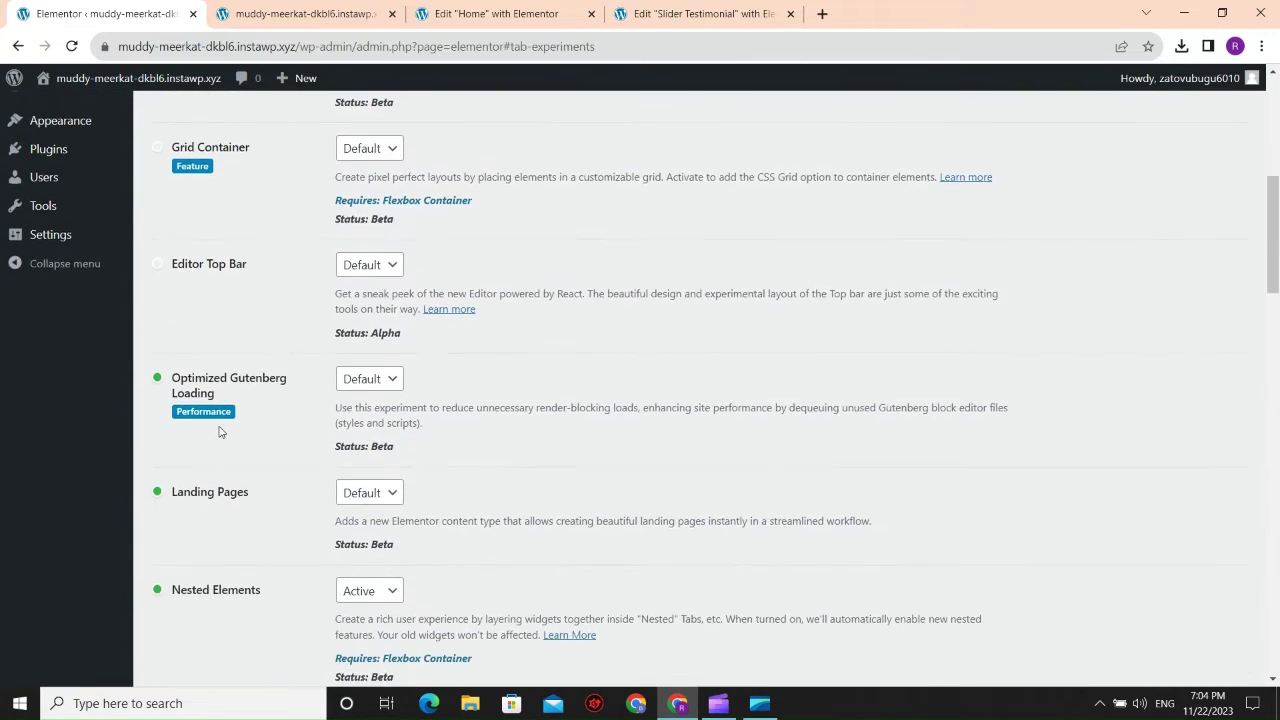
{"action": "left_click", "coordinate": [363, 345]}
{"action": "left_click", "coordinate": [358, 377]}
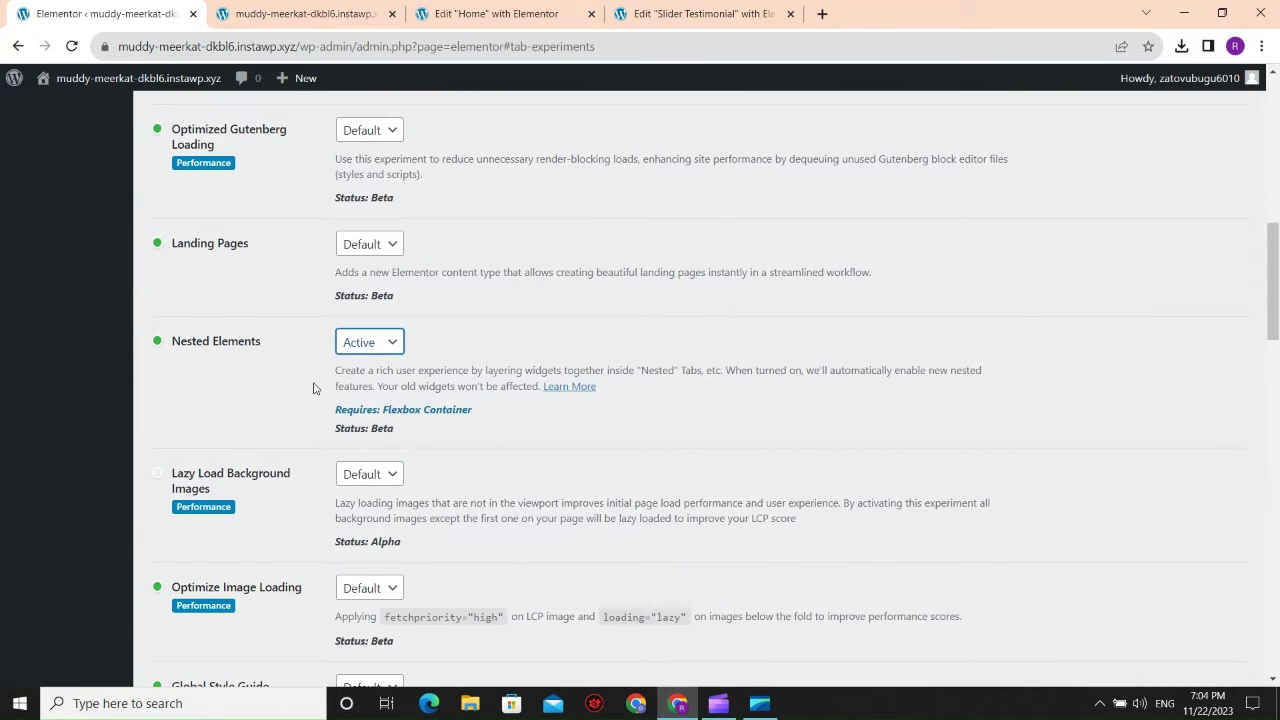
Set the Flexbox Container feature to Active.
{"action": "scroll", "coordinate": [250, 320], "scroll_direction": "down", "scroll_amount": 4}
{"action": "scroll", "coordinate": [257, 280], "scroll_direction": "up", "scroll_amount": 2}
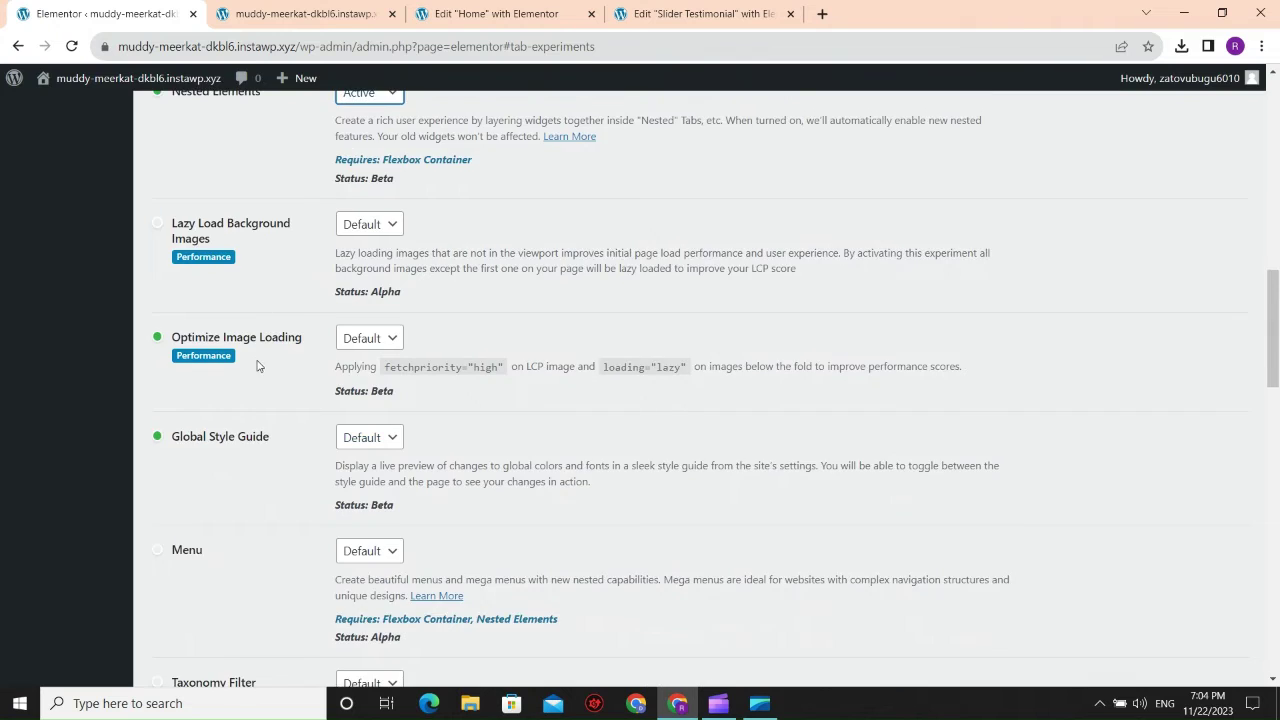
{"action": "scroll", "coordinate": [257, 363], "scroll_direction": "down", "scroll_amount": 5}
{"action": "scroll", "coordinate": [252, 367], "scroll_direction": "down", "scroll_amount": 4}
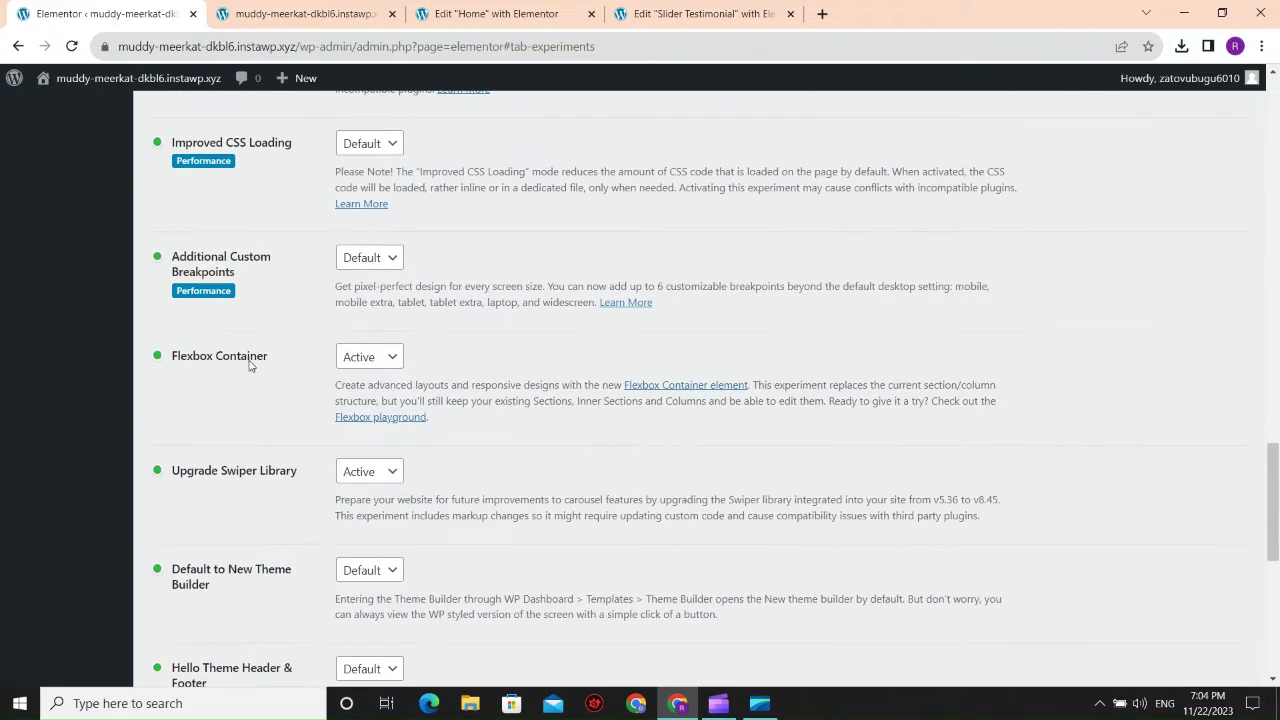
{"action": "left_click", "coordinate": [366, 357]}
{"action": "left_click", "coordinate": [362, 394]}
Set the Upgrade Swiper Library feature to Active and save the Elementor settings.
{"action": "scroll", "coordinate": [300, 350], "scroll_direction": "down", "scroll_amount": 2}
{"action": "left_click", "coordinate": [352, 306]}
{"action": "left_click", "coordinate": [355, 343]}
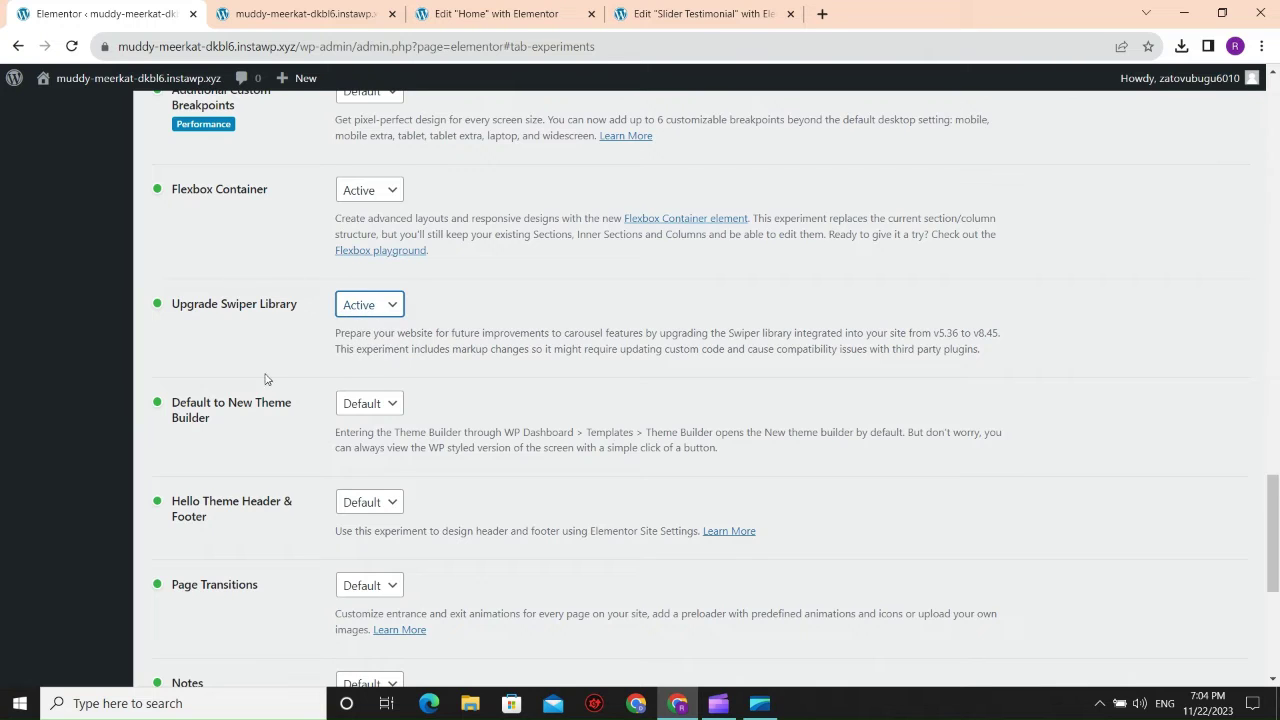
{"action": "scroll", "coordinate": [265, 379], "scroll_direction": "down", "scroll_amount": 4}
{"action": "left_click", "coordinate": [200, 600]}
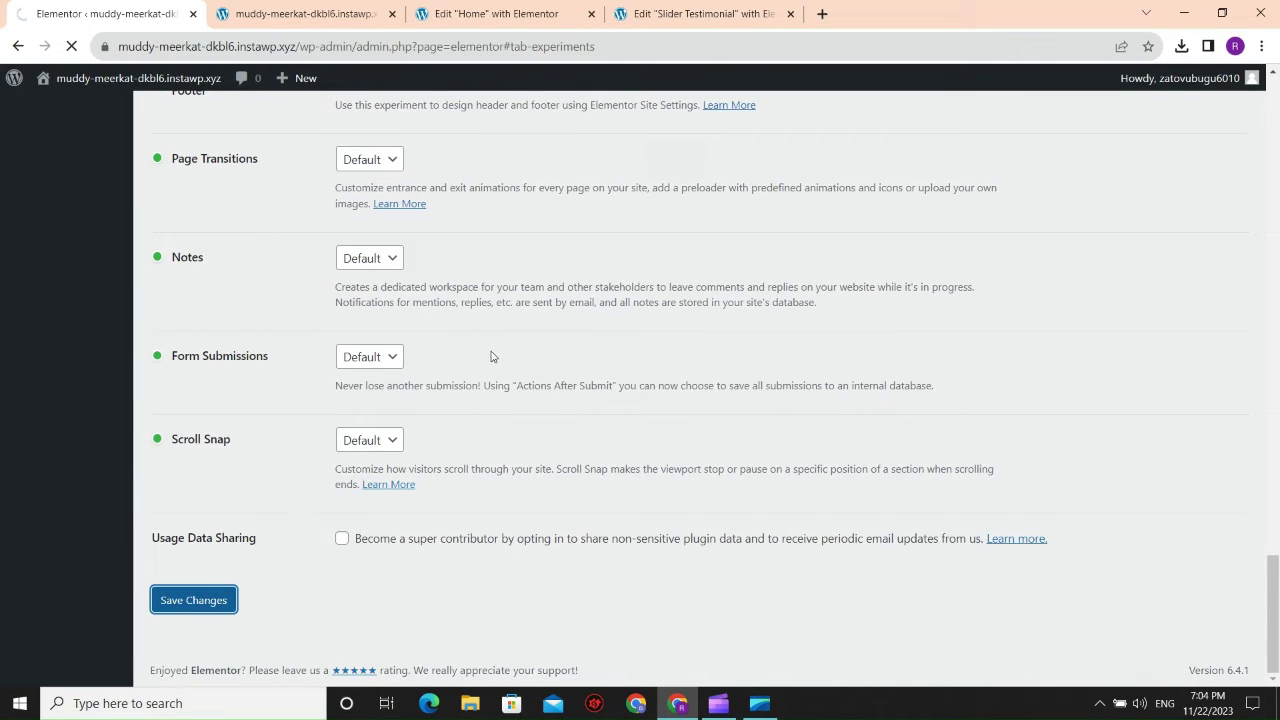
Switch to the Slider Testimonial page editor, set its page layout to the blank one without header and footer, and update the page.
{"action": "scroll", "coordinate": [283, 306], "scroll_direction": "up", "scroll_amount": 10}
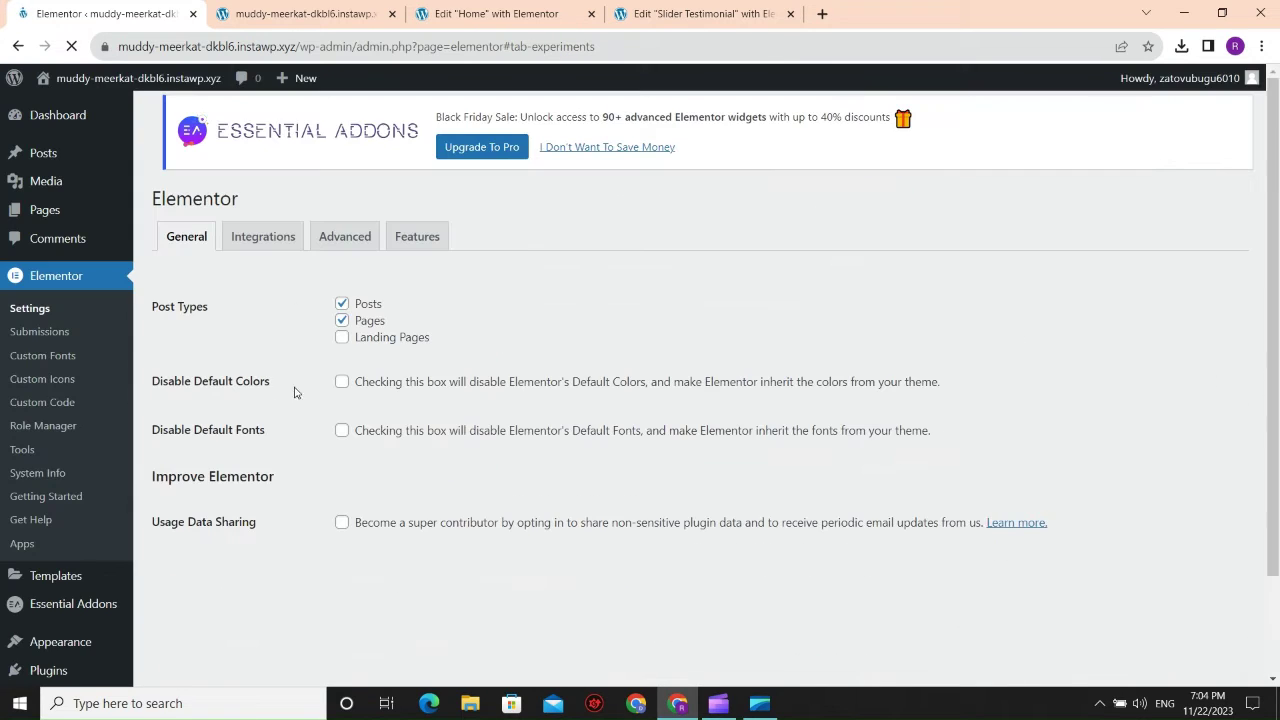
{"action": "left_click", "coordinate": [730, 14]}
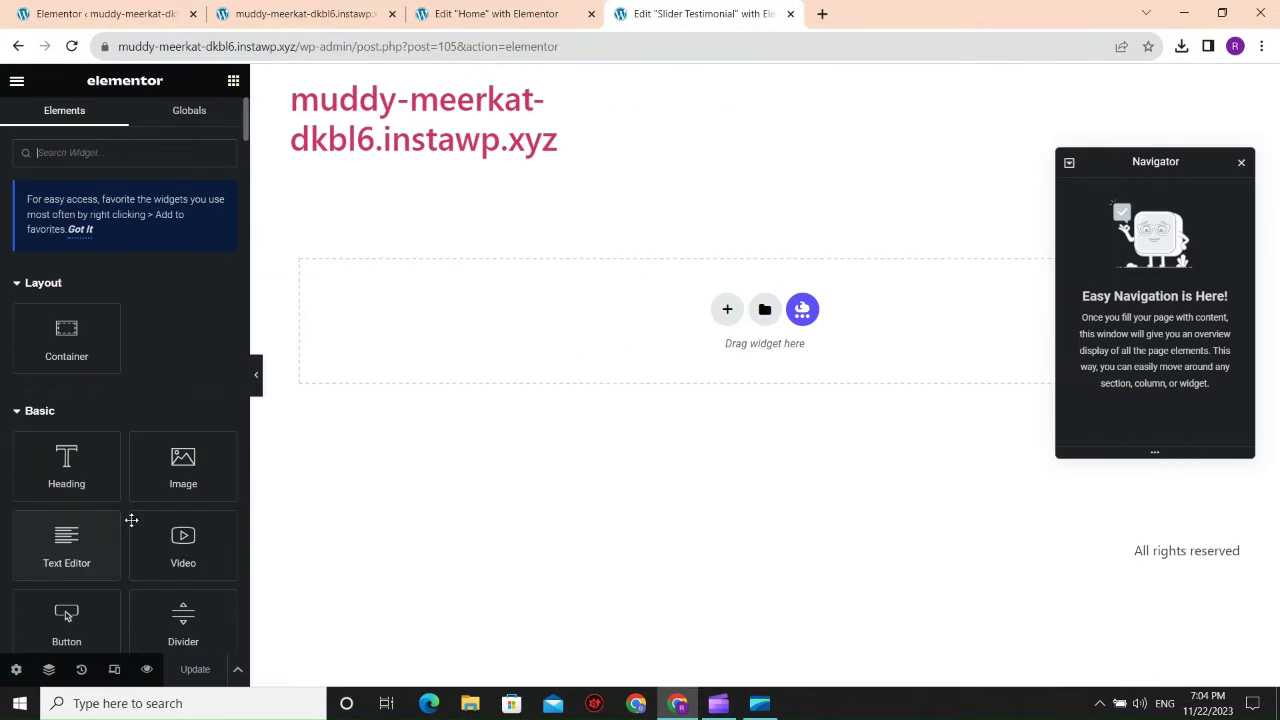
{"action": "left_click", "coordinate": [16, 669]}
{"action": "scroll", "coordinate": [82, 530], "scroll_direction": "down", "scroll_amount": 3}
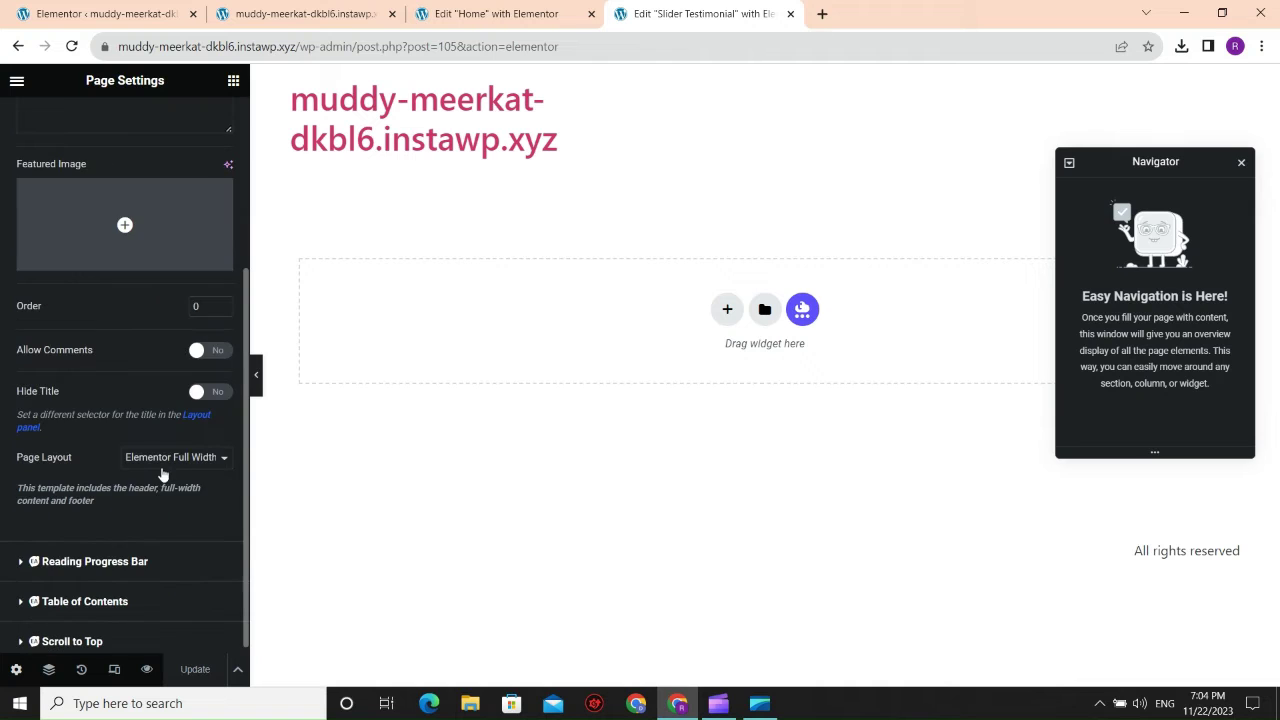
{"action": "left_click", "coordinate": [165, 462]}
{"action": "left_click", "coordinate": [152, 484]}
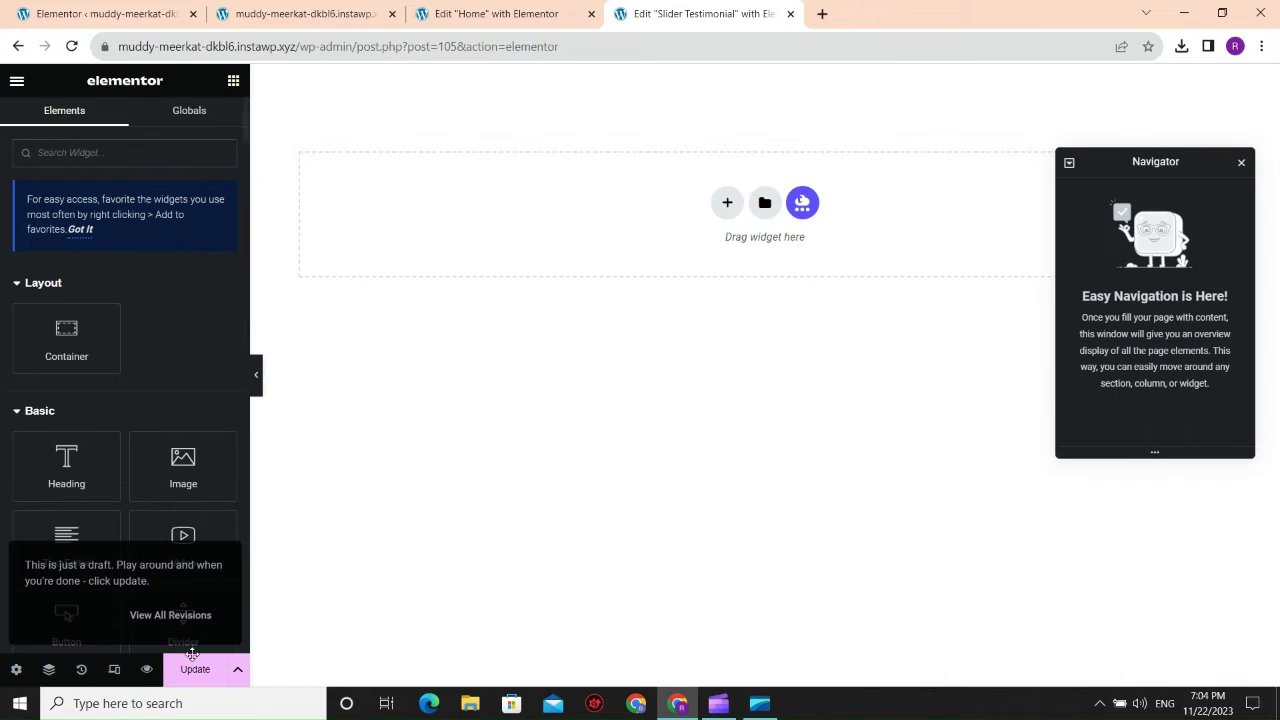
{"action": "left_click", "coordinate": [192, 656]}
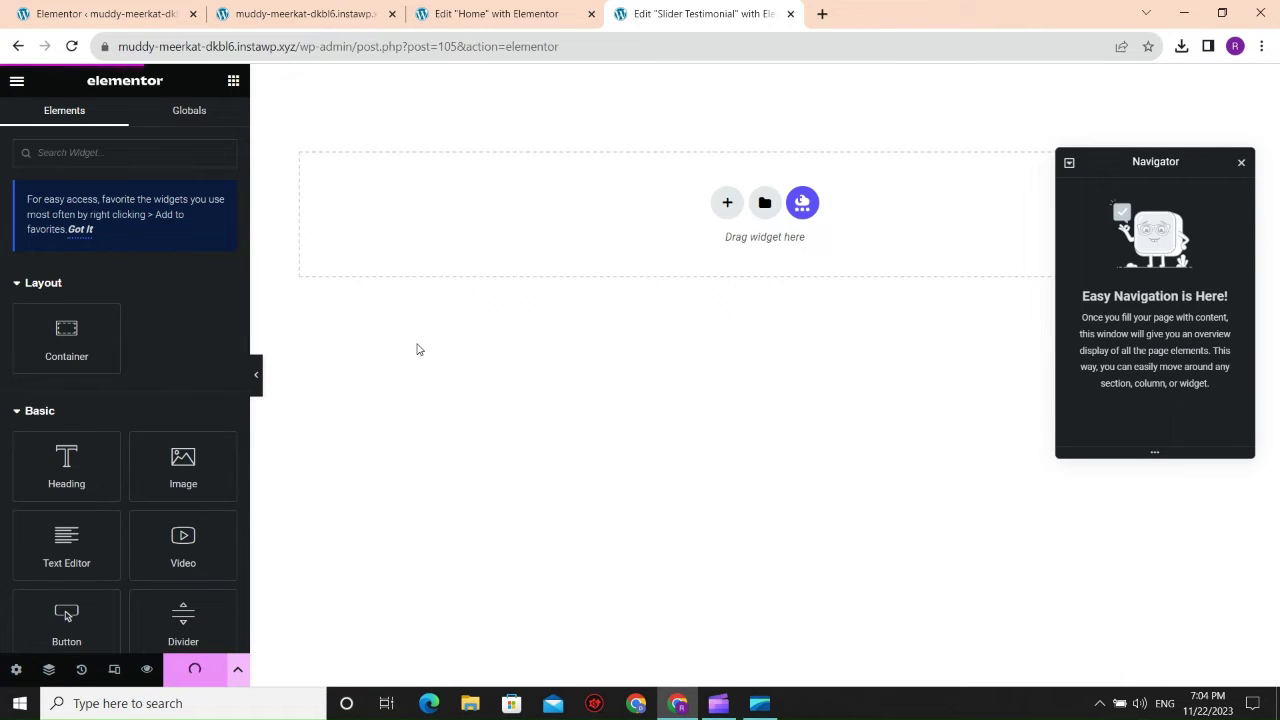
Add a single-column container with 100 px top and bottom padding, 0 px side padding and a 1400 px boxed width.
{"action": "left_click", "coordinate": [727, 204]}
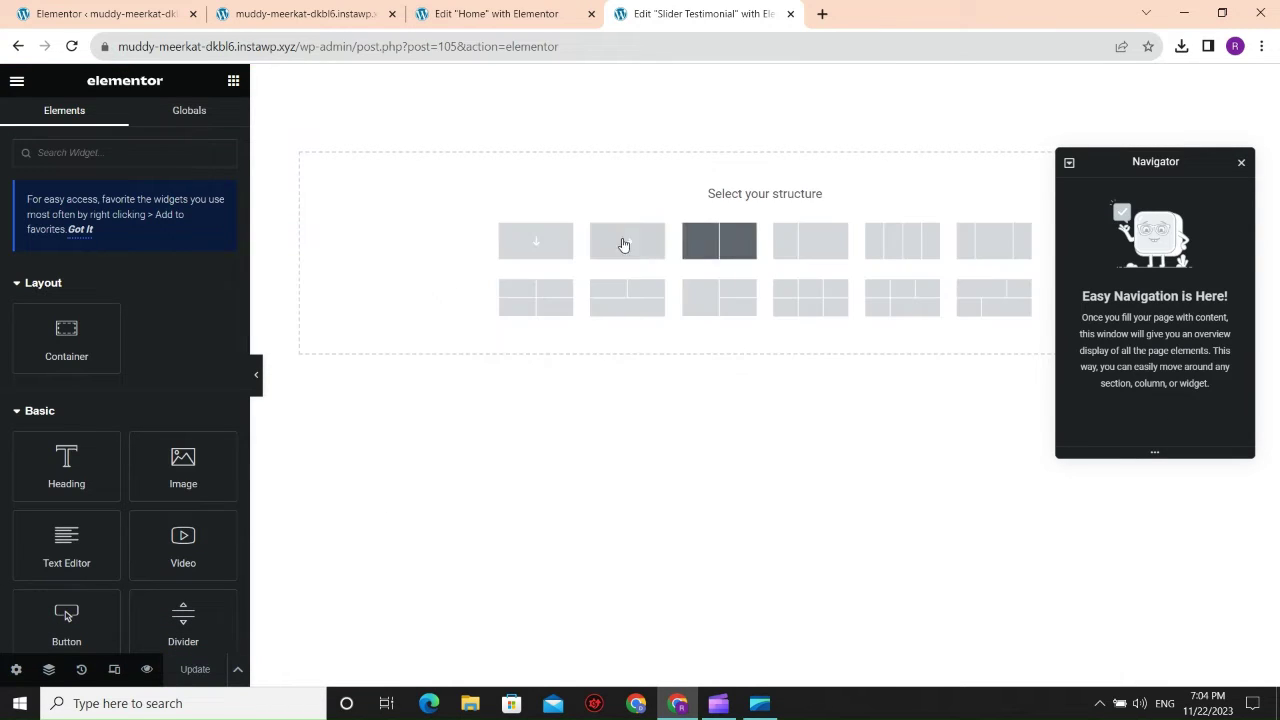
{"action": "left_click", "coordinate": [545, 243]}
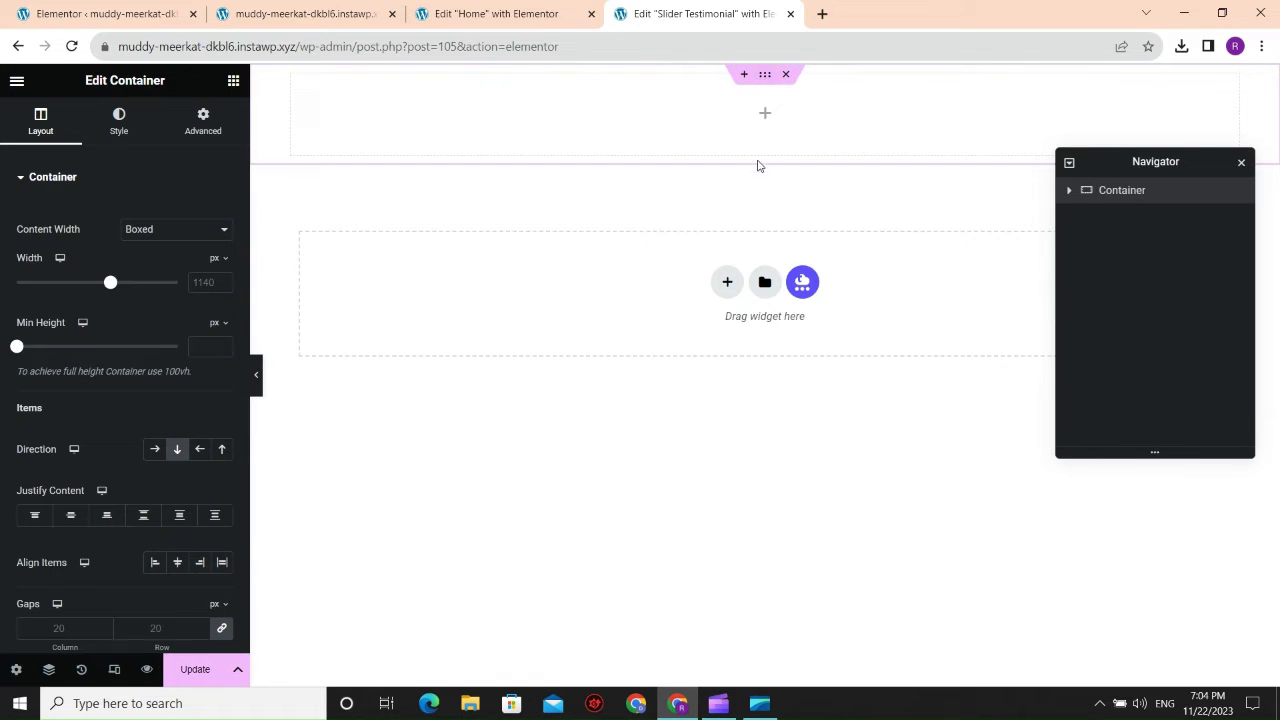
{"action": "left_click", "coordinate": [203, 122]}
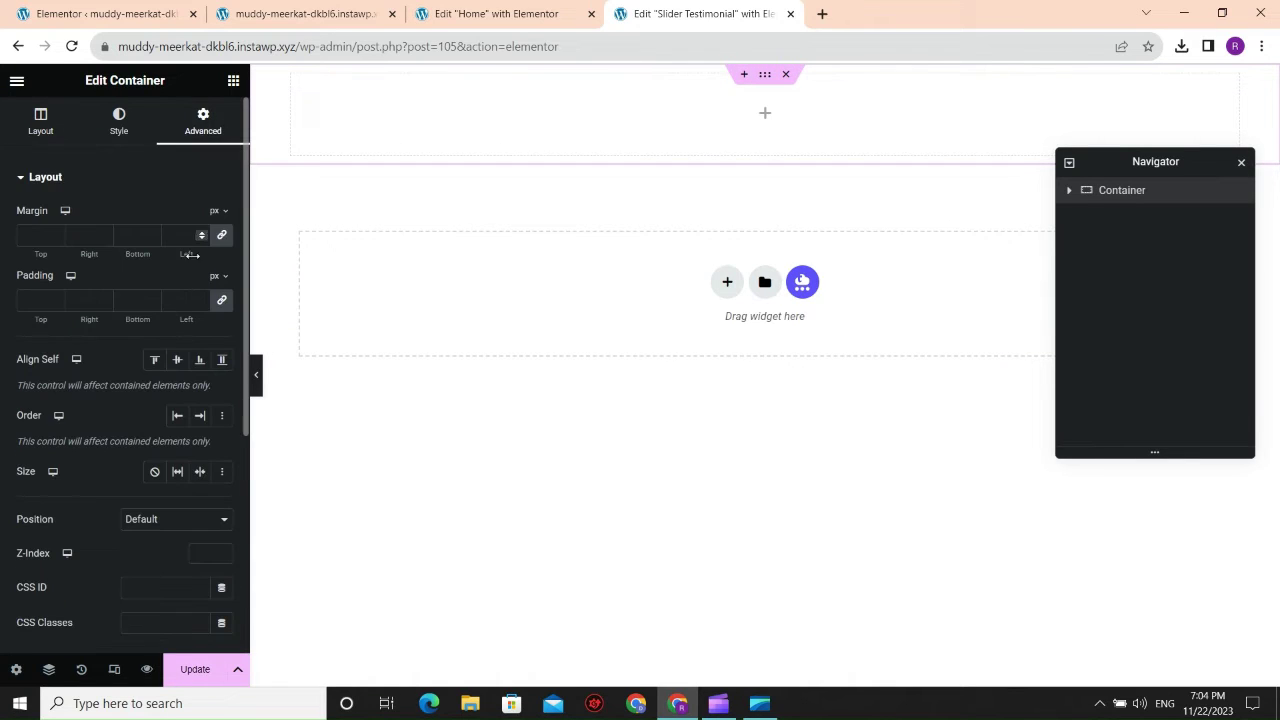
{"action": "left_click", "coordinate": [221, 302]}
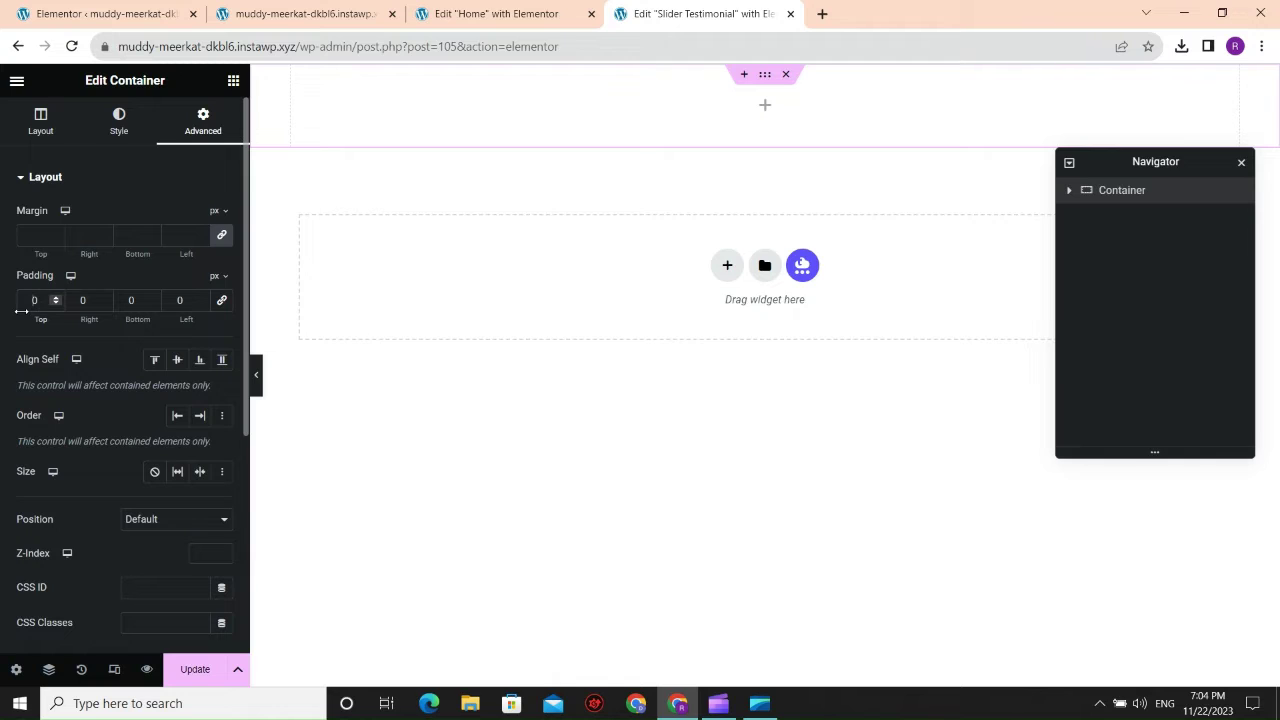
{"action": "type", "text": "100"}
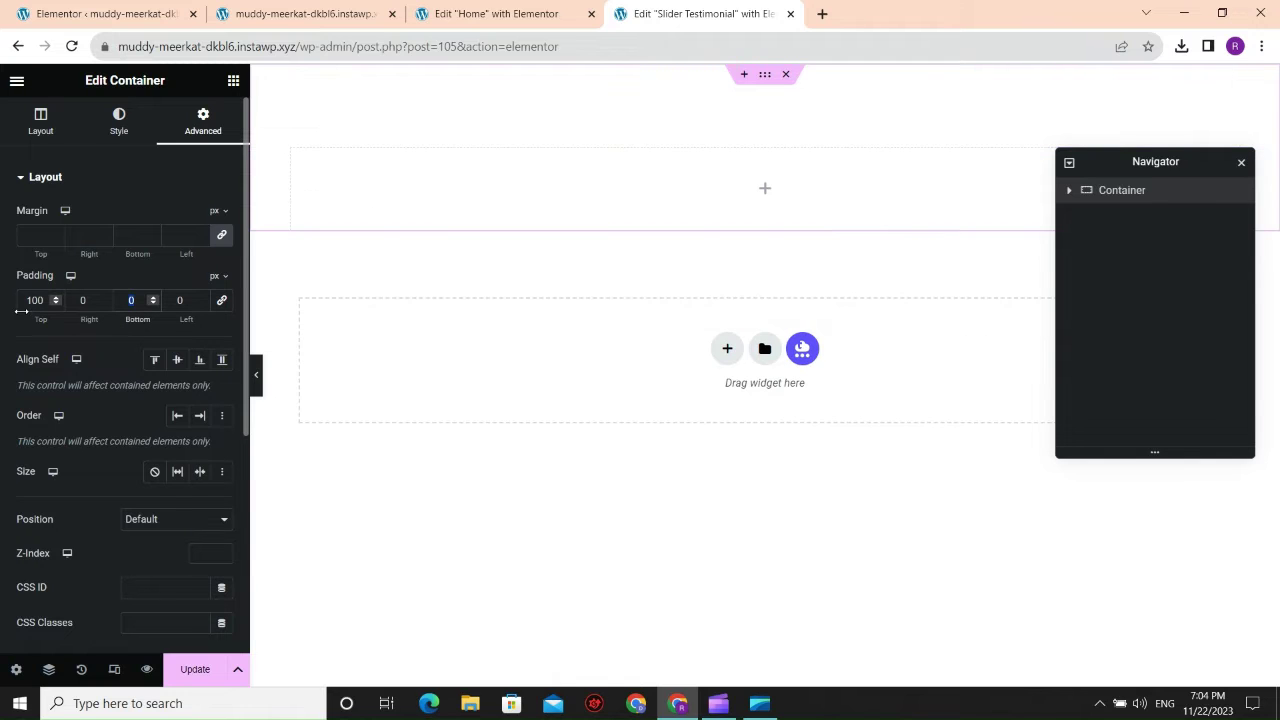
{"action": "type", "text": "100"}
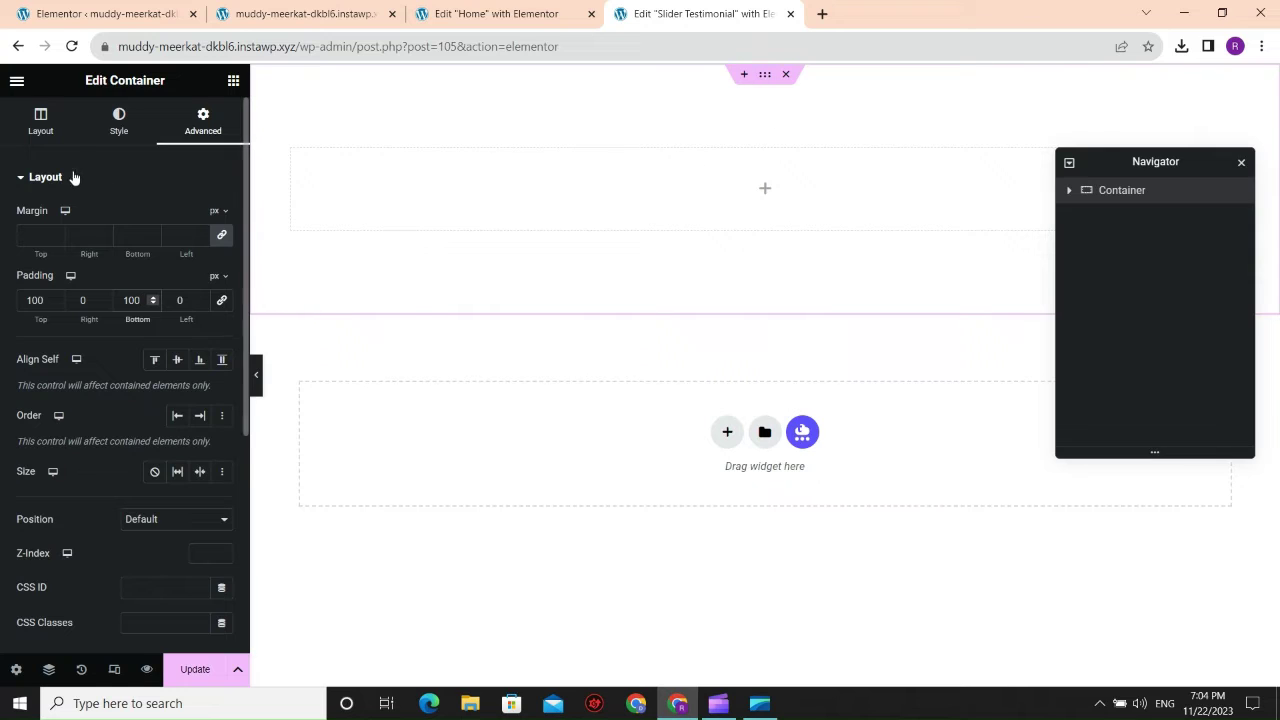
{"action": "left_click", "coordinate": [40, 120]}
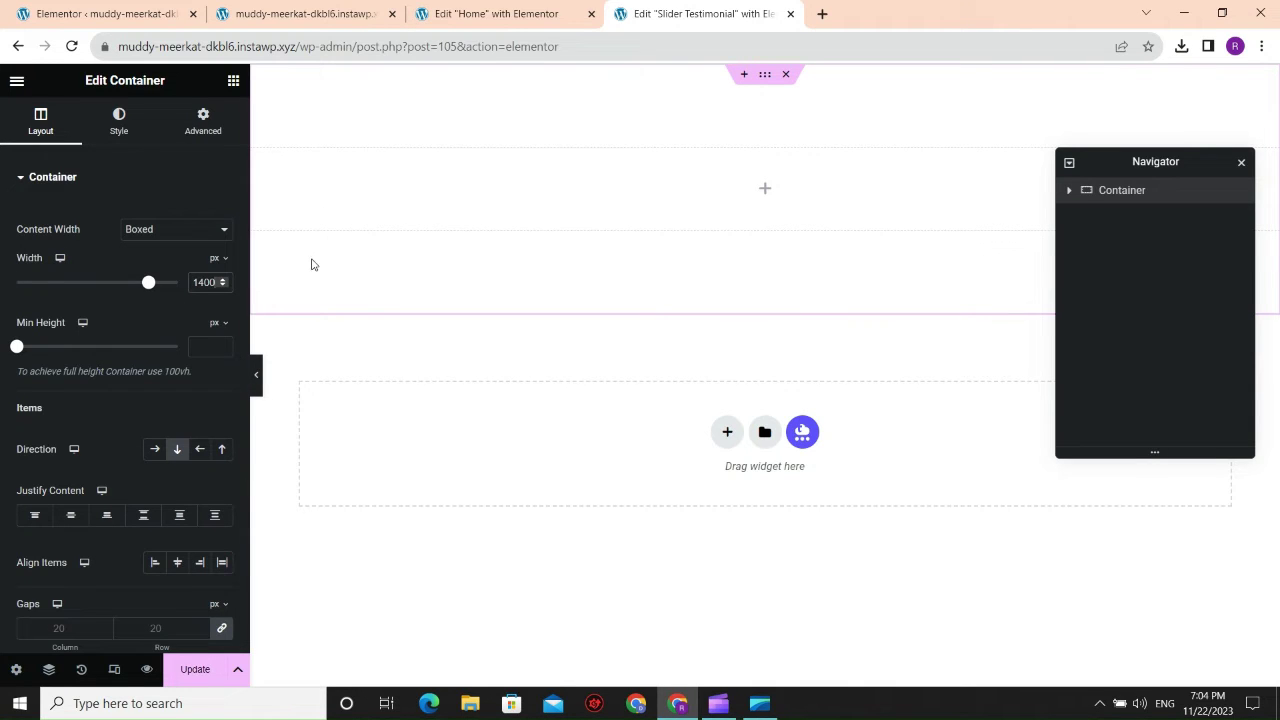
Give the container a classic background with the near-black color #141313.
{"action": "left_click", "coordinate": [119, 120]}
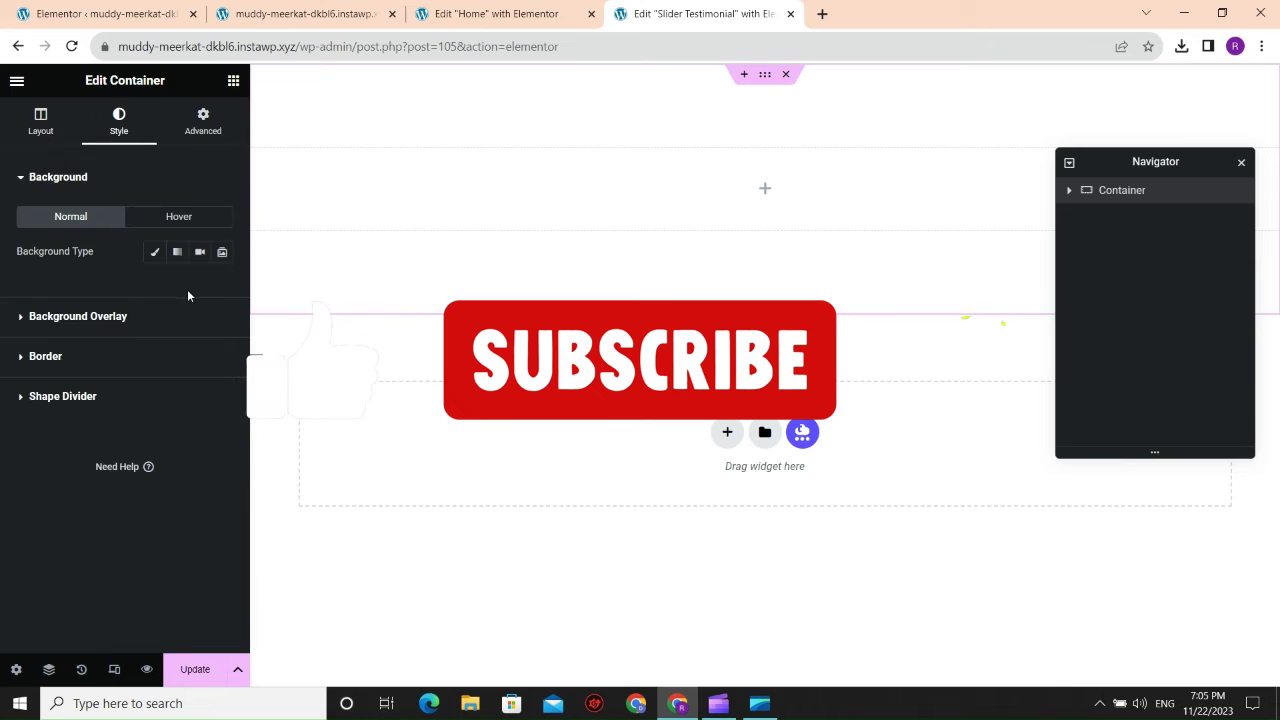
{"action": "left_click", "coordinate": [154, 251]}
{"action": "left_click", "coordinate": [222, 286]}
{"action": "left_click", "coordinate": [178, 466]}
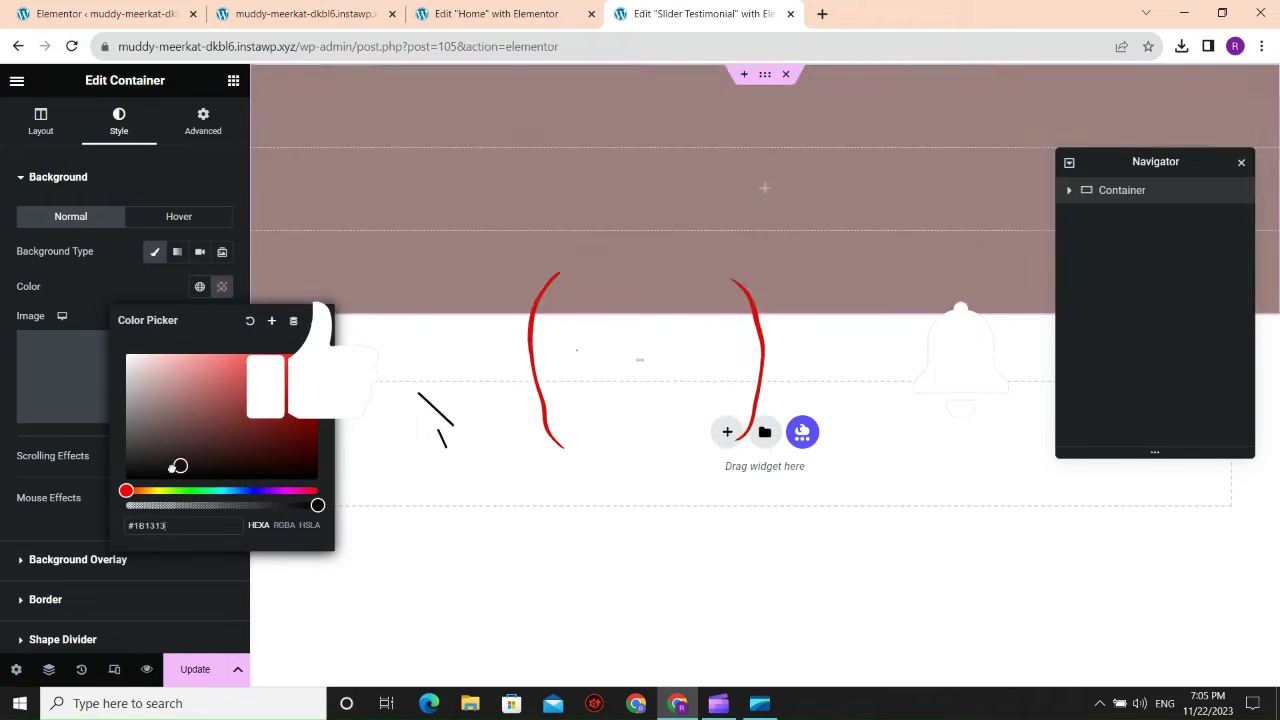
{"action": "left_click_drag", "start_coordinate": [178, 466], "coordinate": [136, 469]}
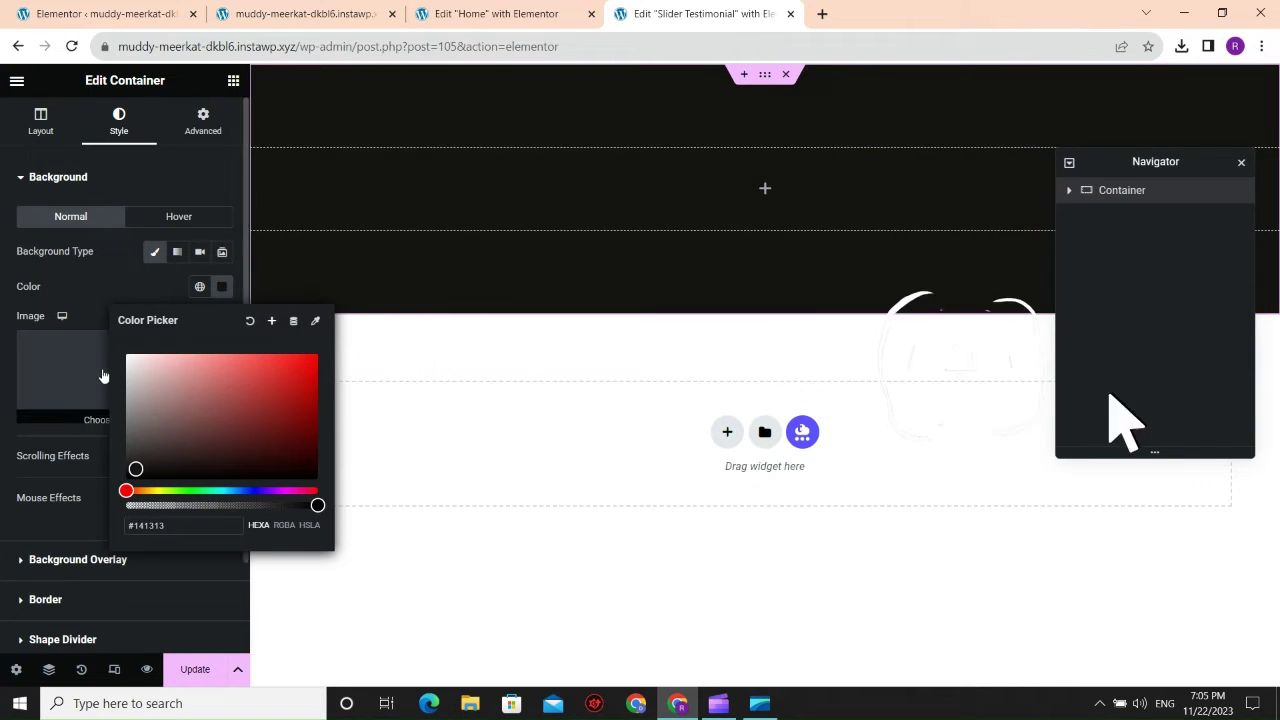
{"action": "left_click", "coordinate": [309, 289]}
Add the blue diagonal gradient image from the media library as the container's background overlay.
{"action": "scroll", "coordinate": [189, 363], "scroll_direction": "down", "scroll_amount": 2}
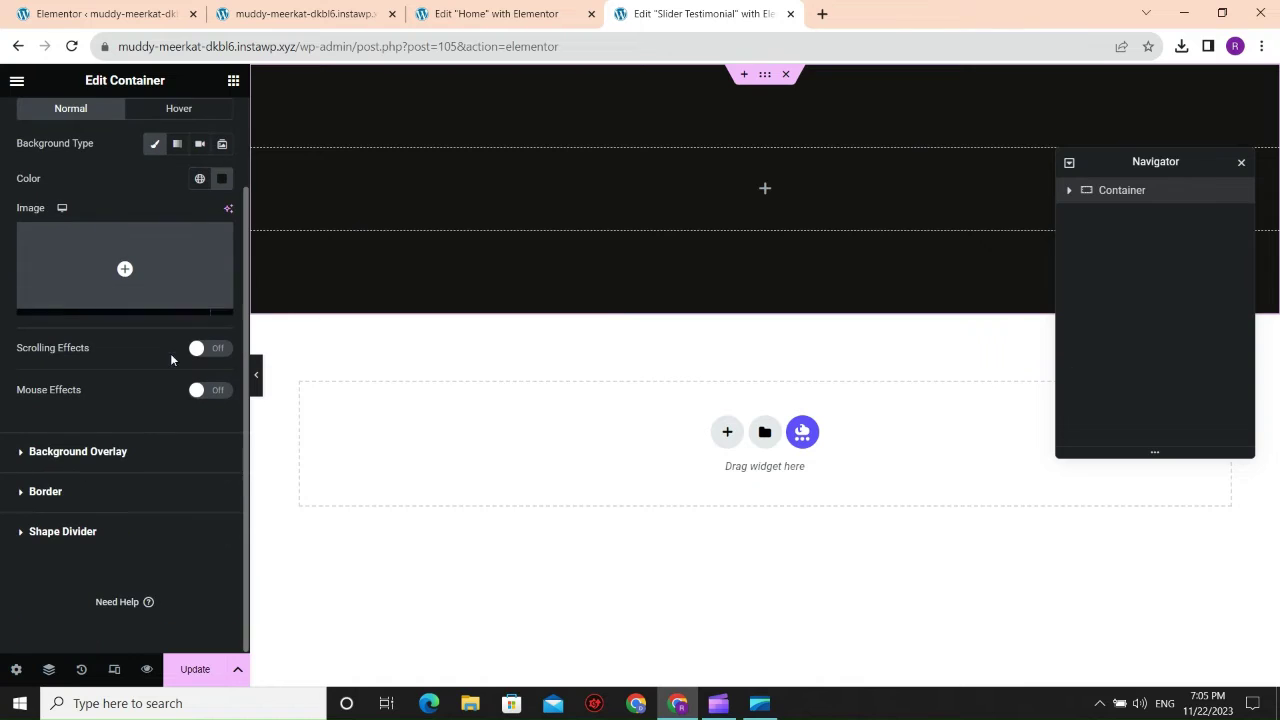
{"action": "left_click", "coordinate": [100, 447]}
{"action": "left_click", "coordinate": [198, 295]}
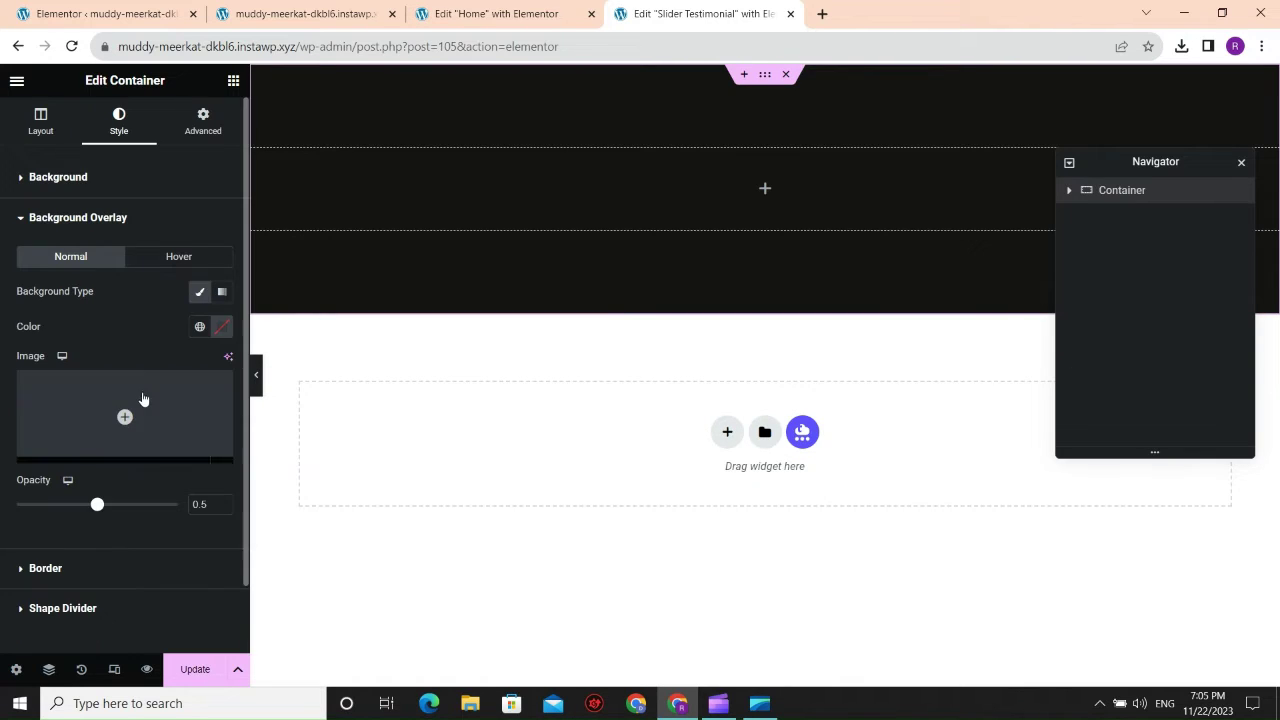
{"action": "left_click", "coordinate": [143, 403]}
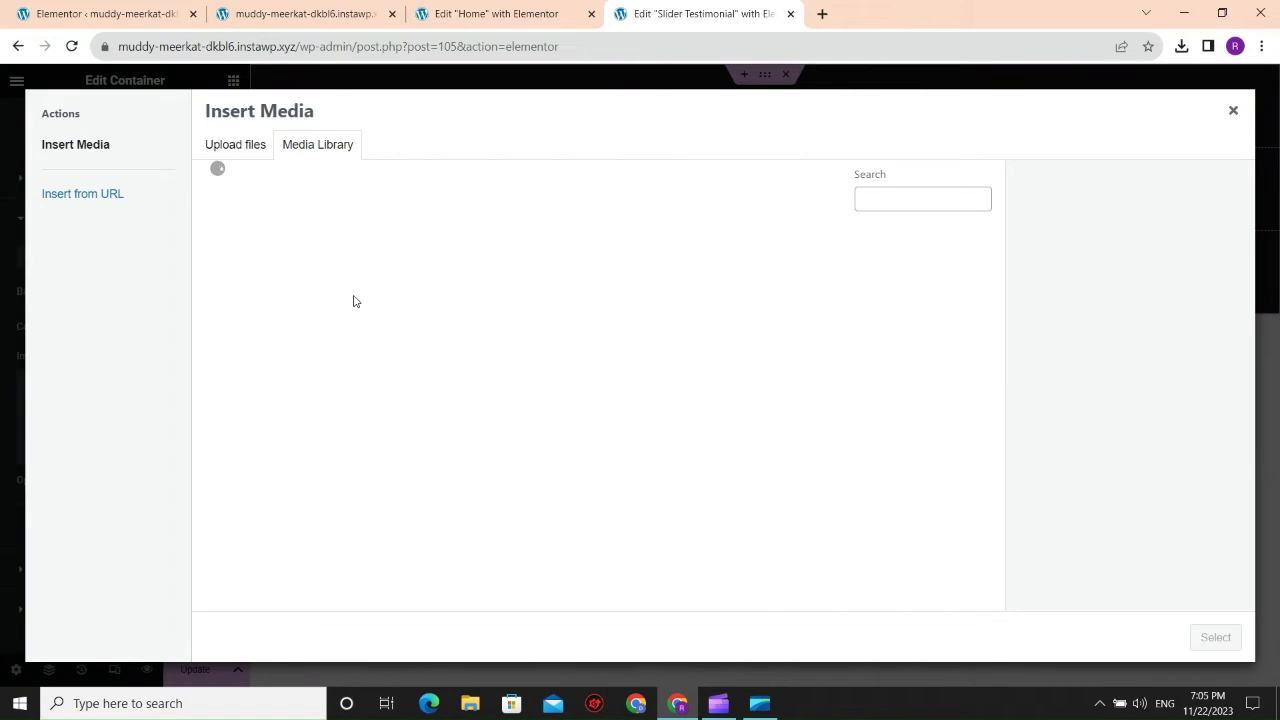
{"action": "left_click", "coordinate": [271, 300]}
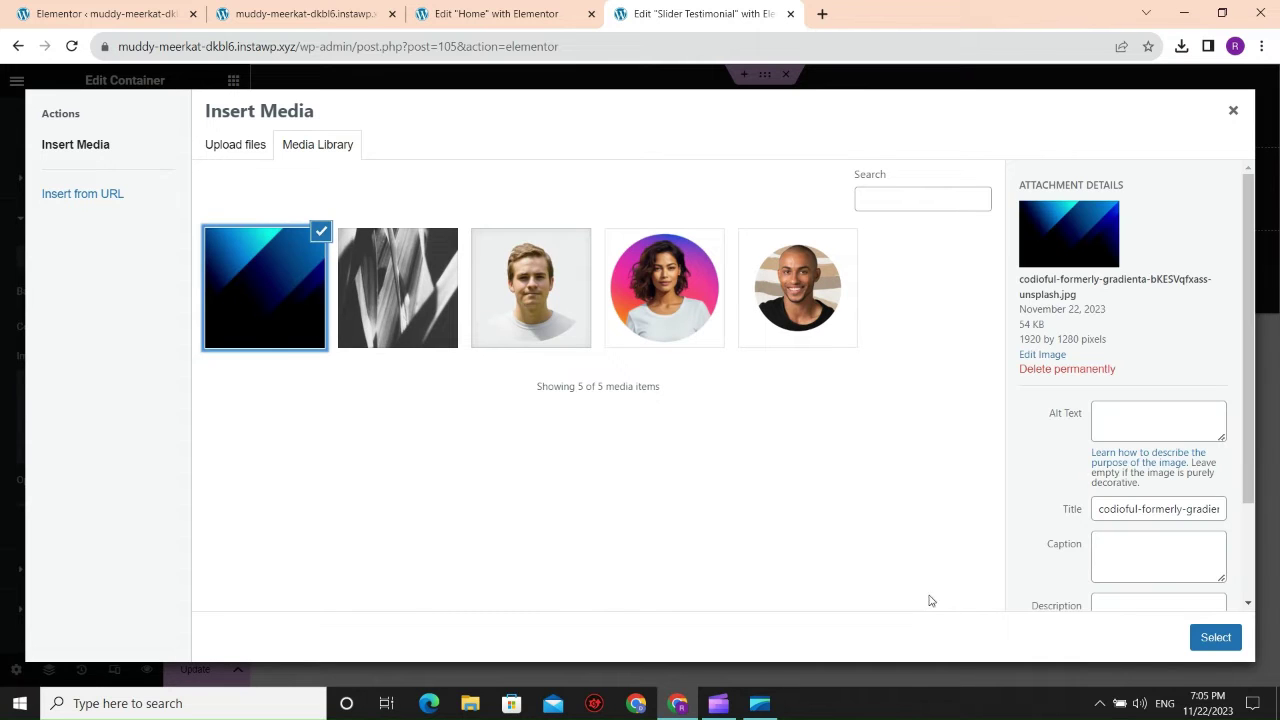
{"action": "left_click", "coordinate": [1212, 637]}
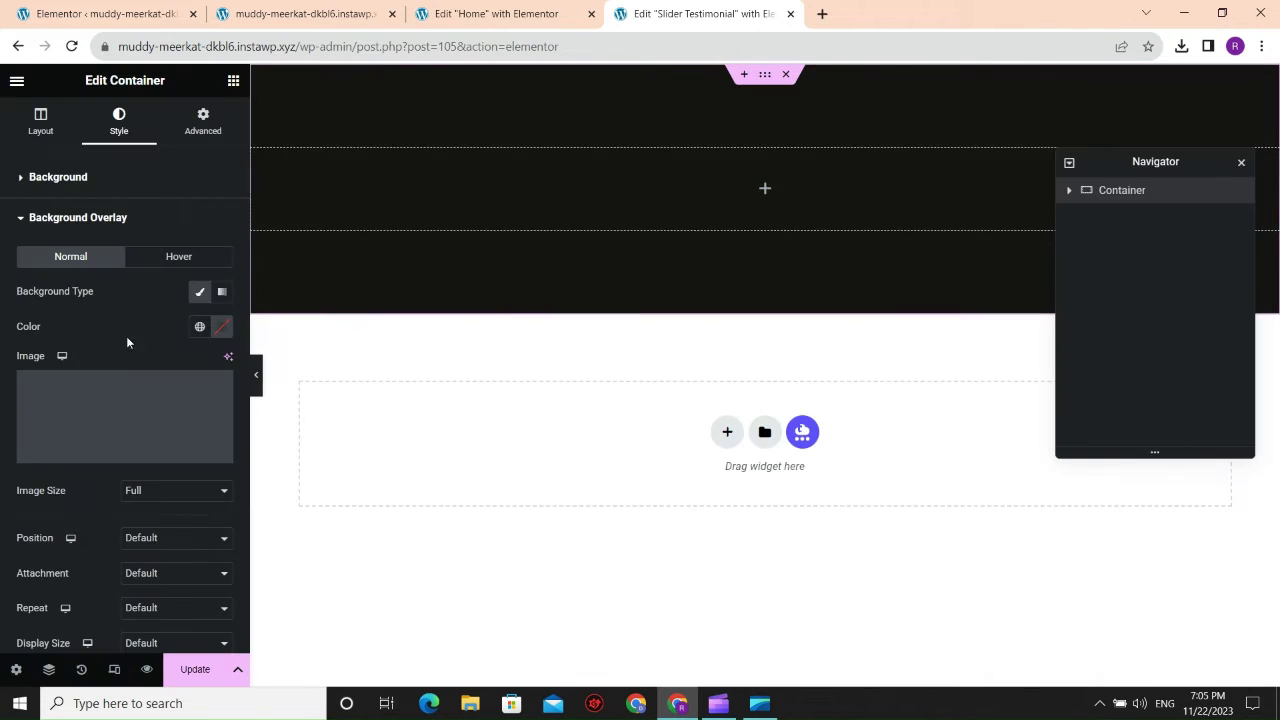
Set the overlay image's position to Center Center, its display size to Cover and the overlay opacity to 0.27.
{"action": "scroll", "coordinate": [100, 432], "scroll_direction": "down", "scroll_amount": 1}
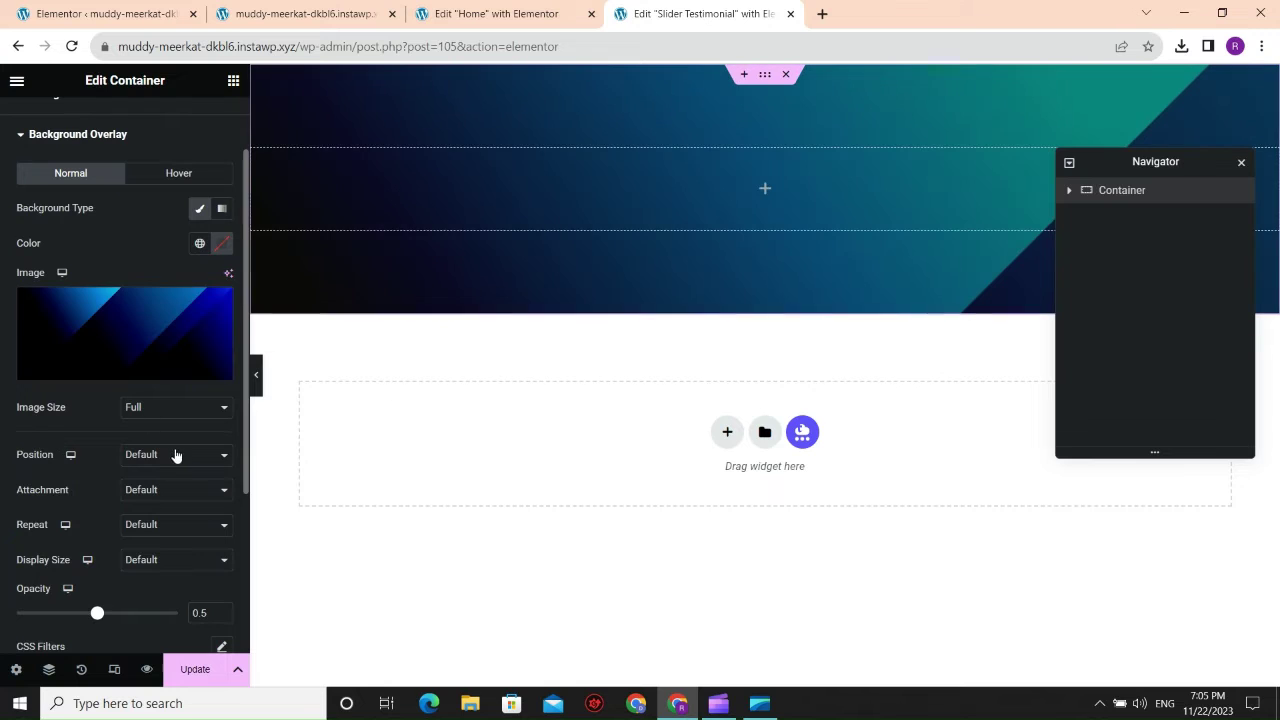
{"action": "left_click", "coordinate": [141, 464]}
{"action": "left_click", "coordinate": [143, 486]}
{"action": "scroll", "coordinate": [65, 510], "scroll_direction": "down", "scroll_amount": 2}
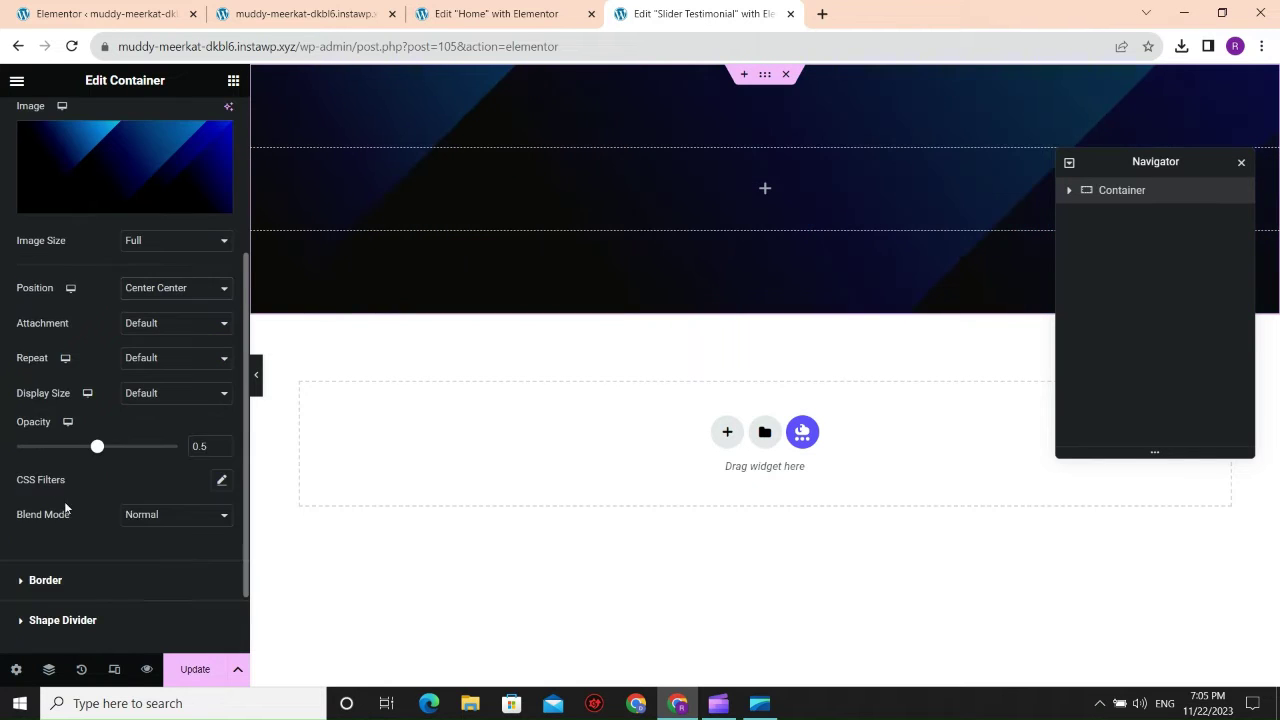
{"action": "left_click", "coordinate": [153, 396]}
{"action": "left_click", "coordinate": [142, 432]}
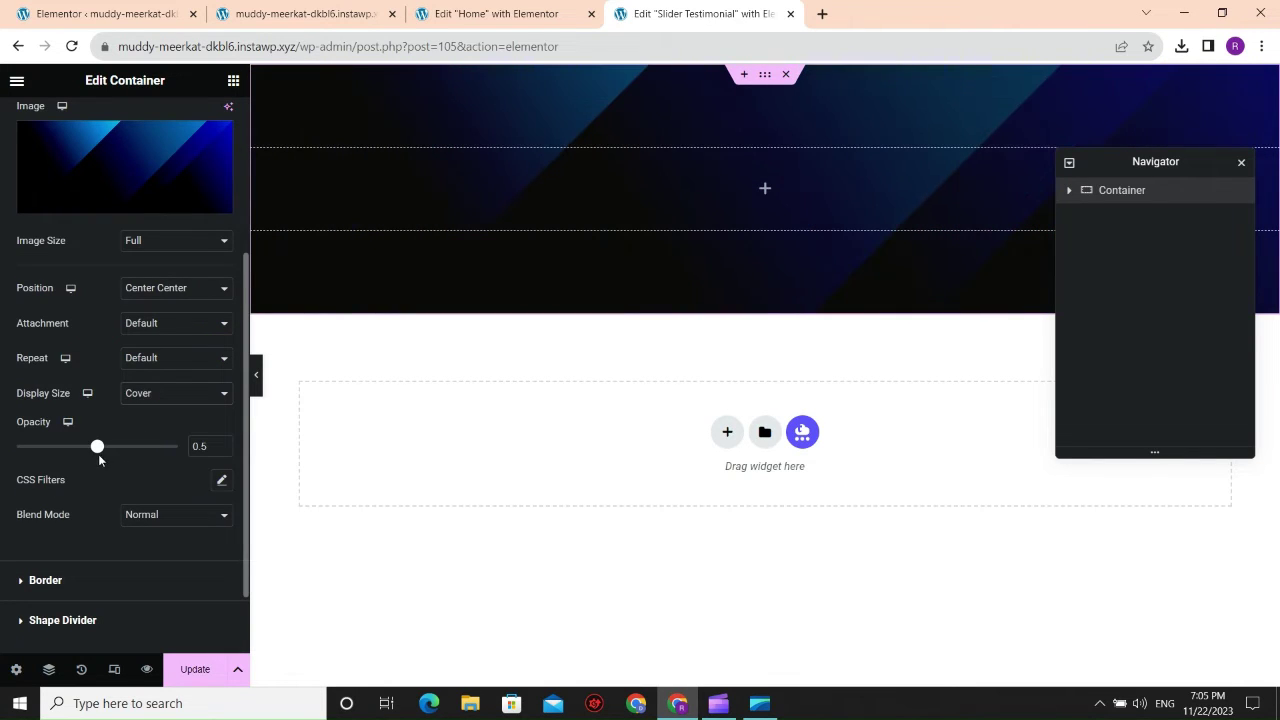
{"action": "left_click_drag", "start_coordinate": [86, 458], "coordinate": [50, 468]}
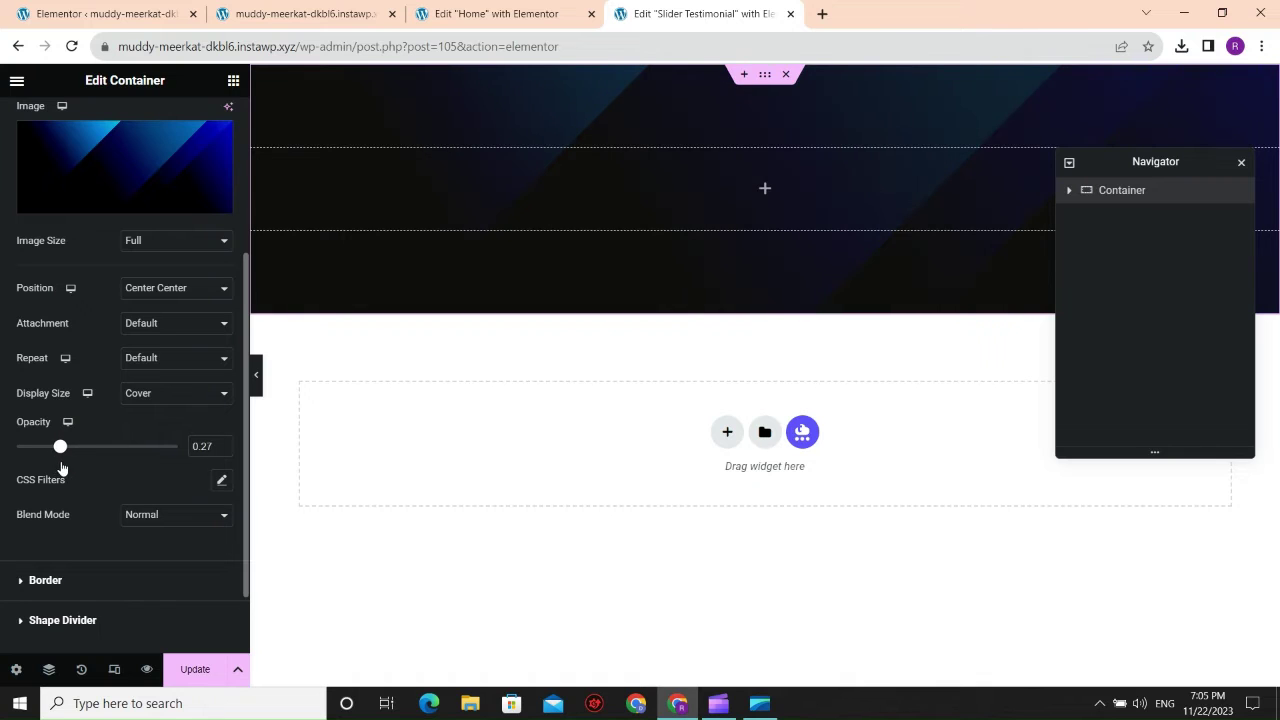
Insert a Carousel widget in the container and add a single-column vertical container inside its first slide.
{"action": "left_click_drag", "start_coordinate": [246, 271], "coordinate": [234, 83]}
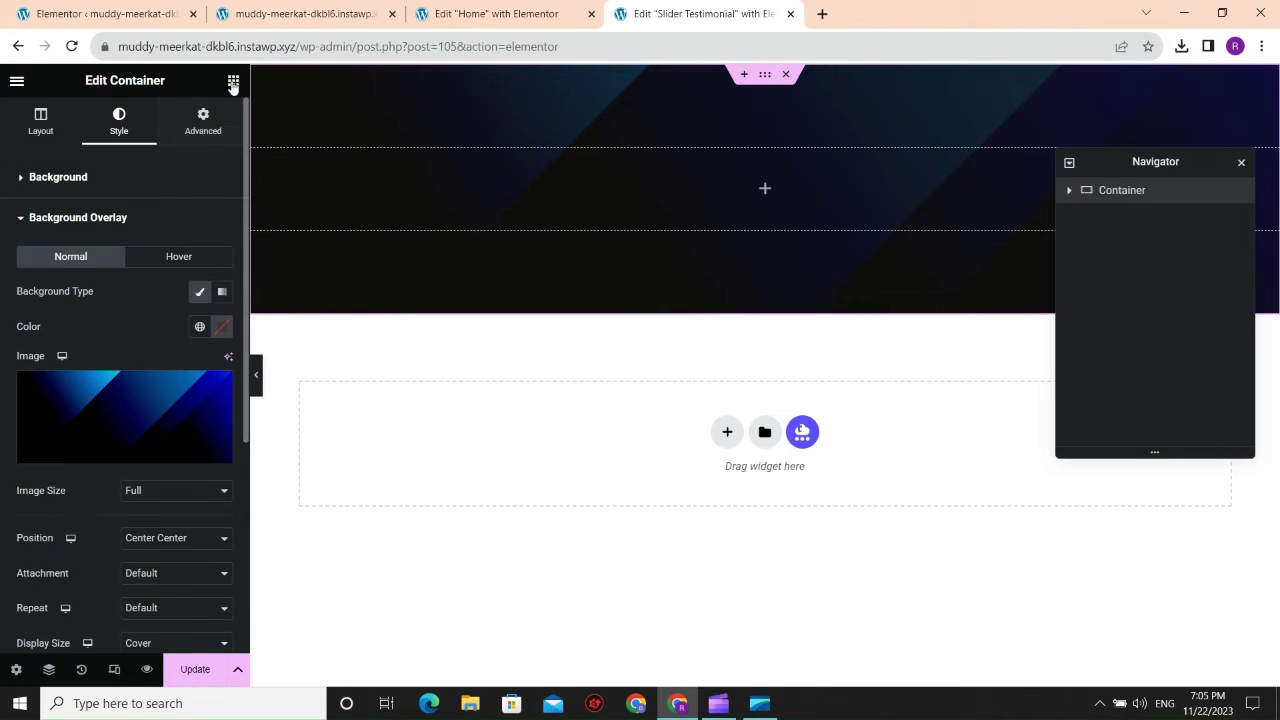
{"action": "left_click", "coordinate": [233, 80]}
{"action": "scroll", "coordinate": [123, 283], "scroll_direction": "down", "scroll_amount": 15}
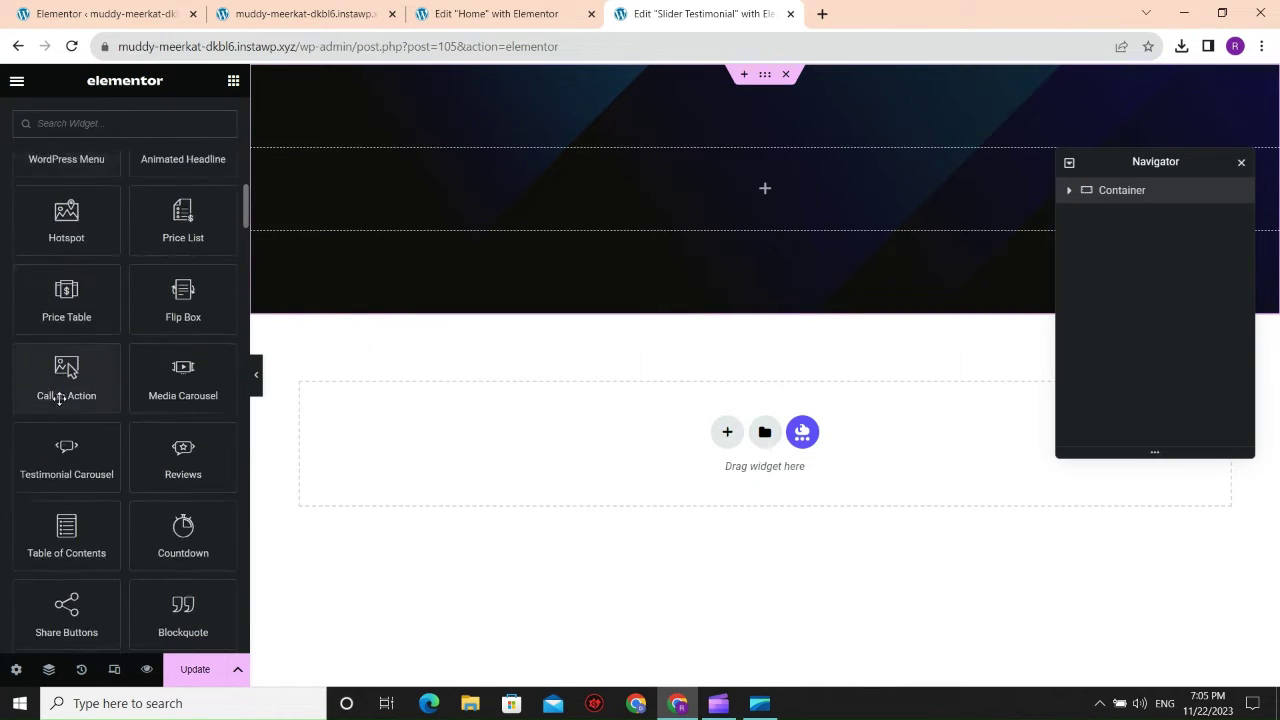
{"action": "scroll", "coordinate": [60, 400], "scroll_direction": "down", "scroll_amount": 5}
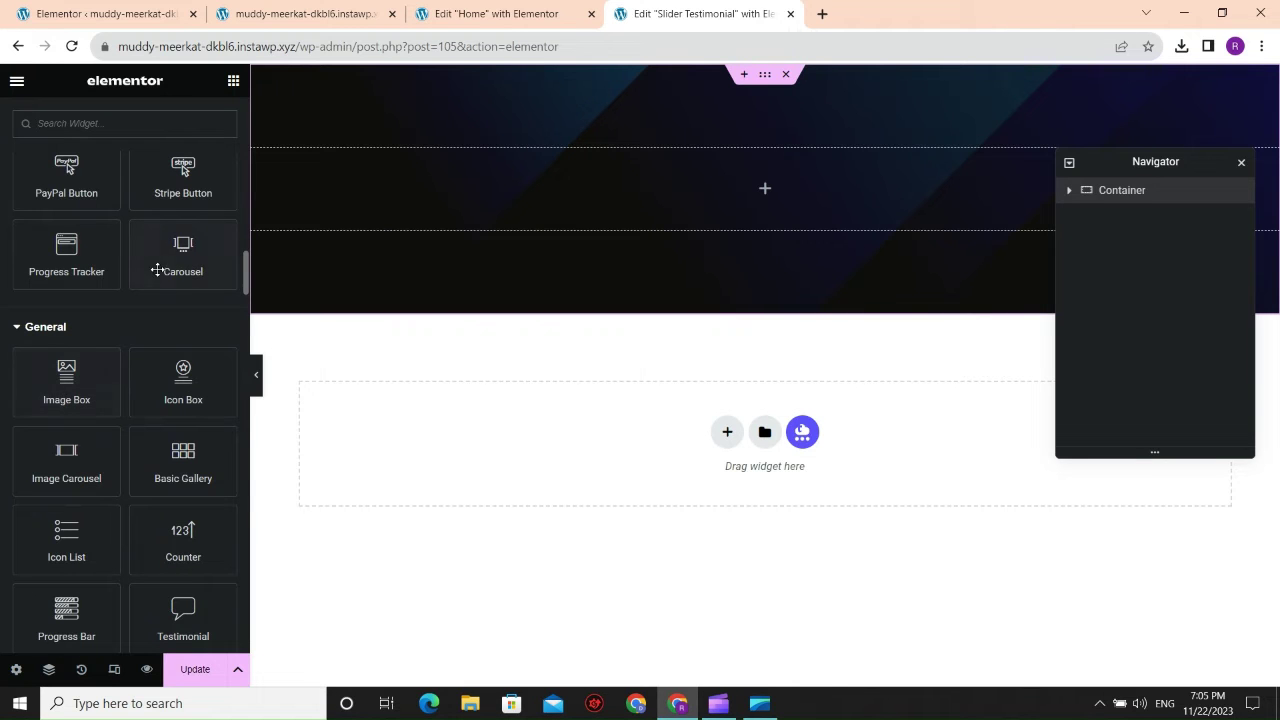
{"action": "left_click_drag", "start_coordinate": [160, 267], "coordinate": [610, 205]}
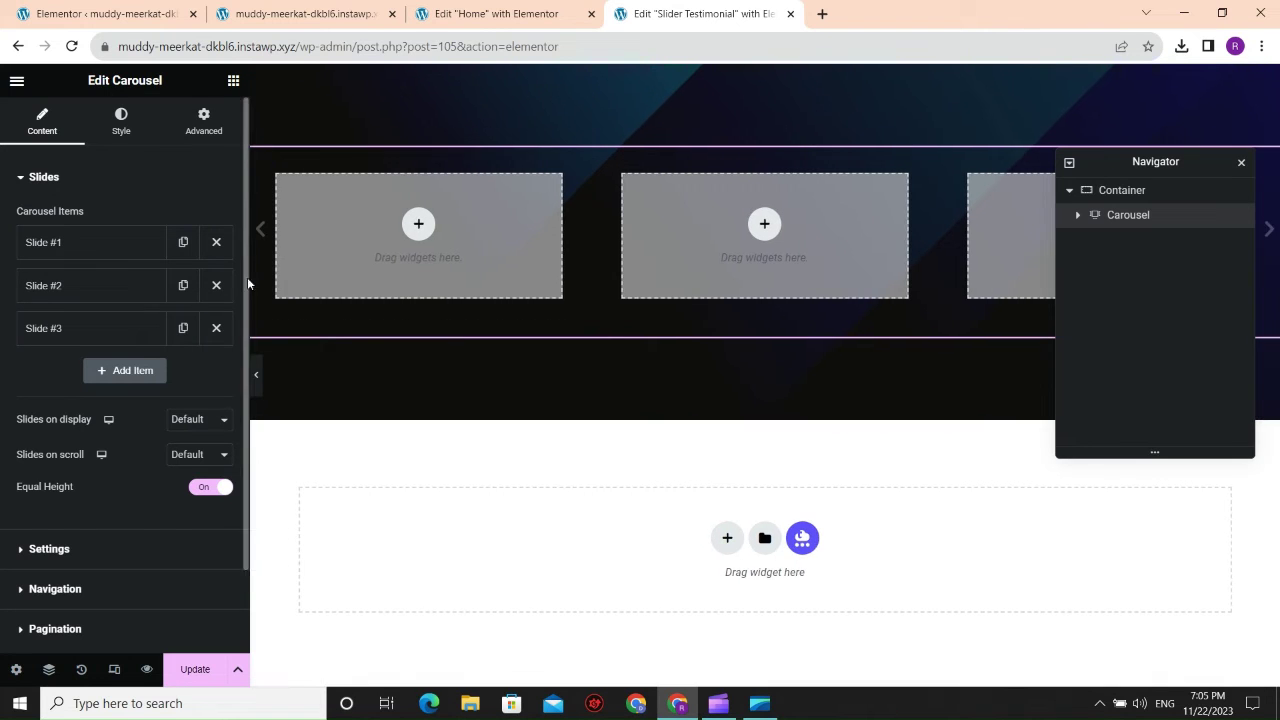
{"action": "left_click", "coordinate": [416, 226]}
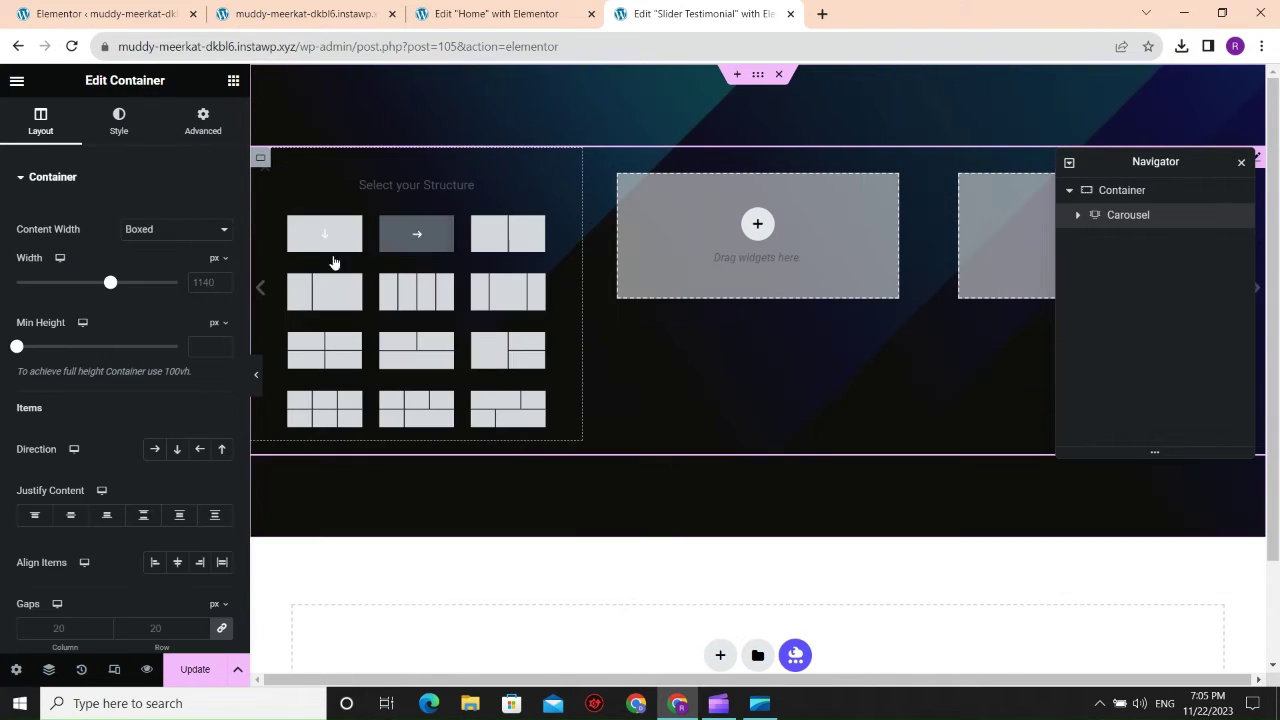
{"action": "left_click", "coordinate": [364, 292]}
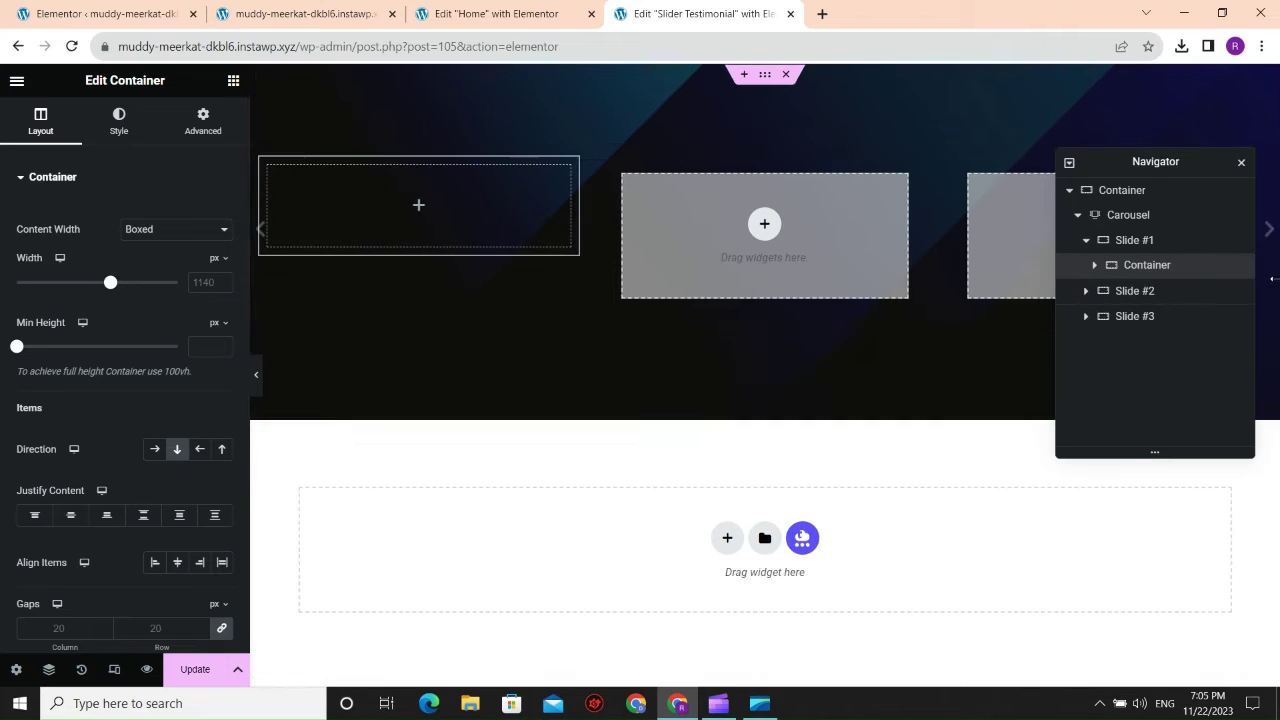
Center the outermost container's content with both Justify Content and Align Items.
{"action": "left_click", "coordinate": [1130, 220]}
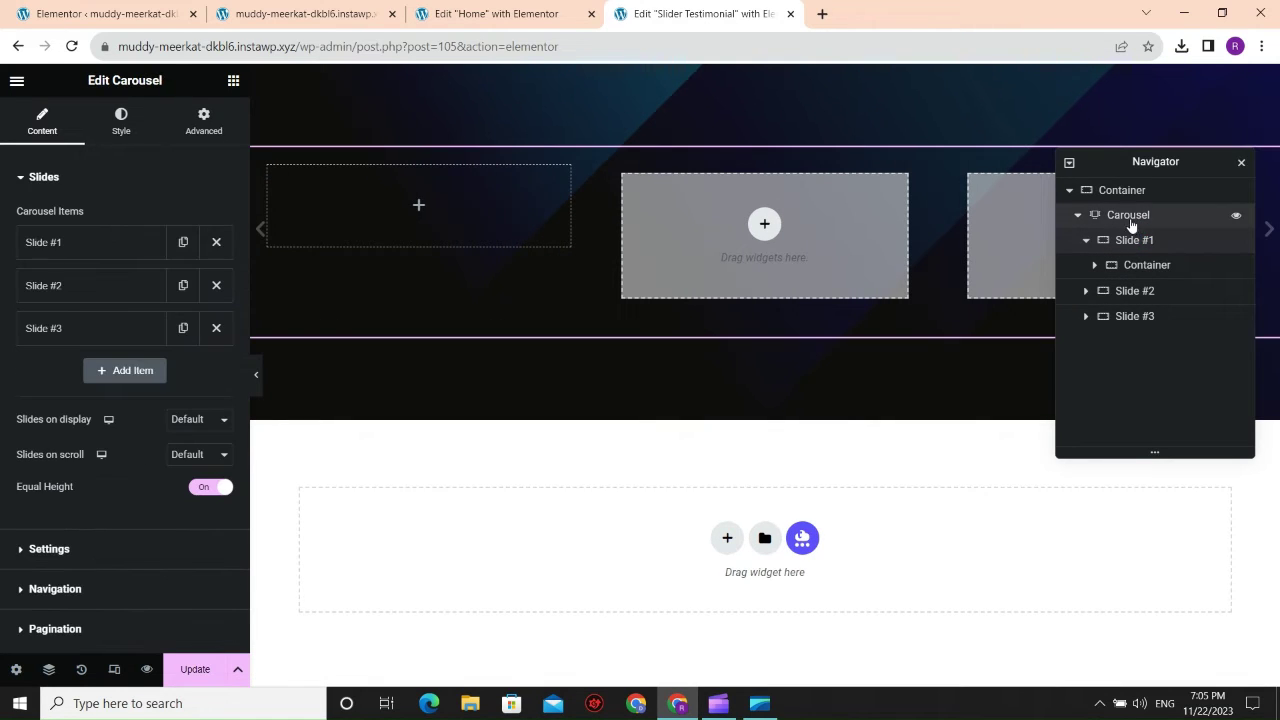
{"action": "left_click", "coordinate": [1124, 196]}
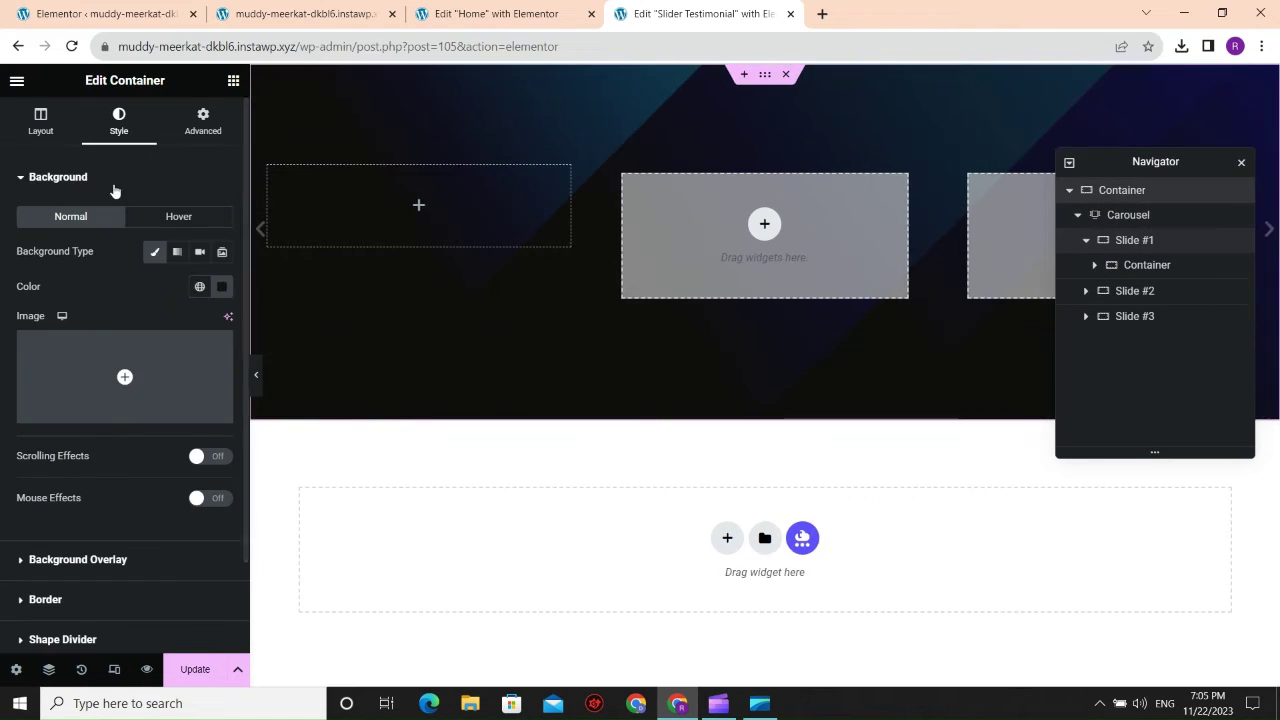
{"action": "left_click", "coordinate": [40, 120]}
{"action": "scroll", "coordinate": [82, 313], "scroll_direction": "down", "scroll_amount": 3}
{"action": "left_click", "coordinate": [70, 264]}
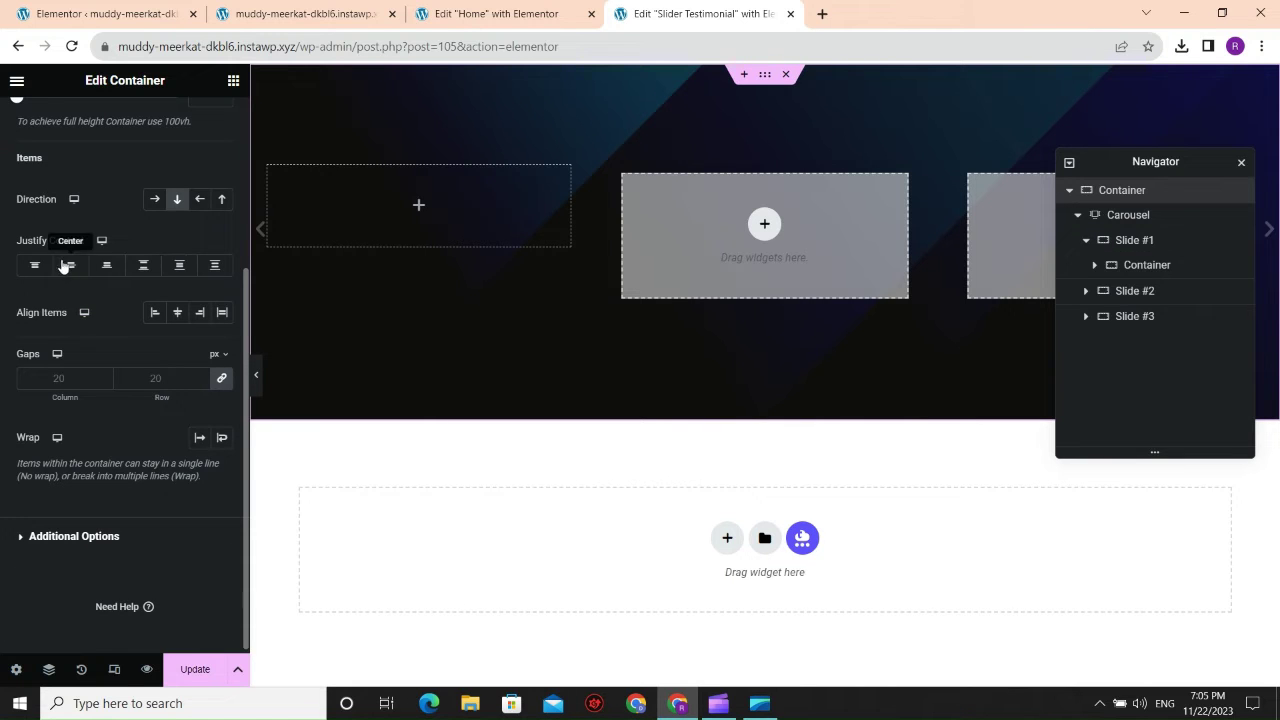
{"action": "left_click", "coordinate": [177, 312]}
{"action": "left_click", "coordinate": [1128, 216]}
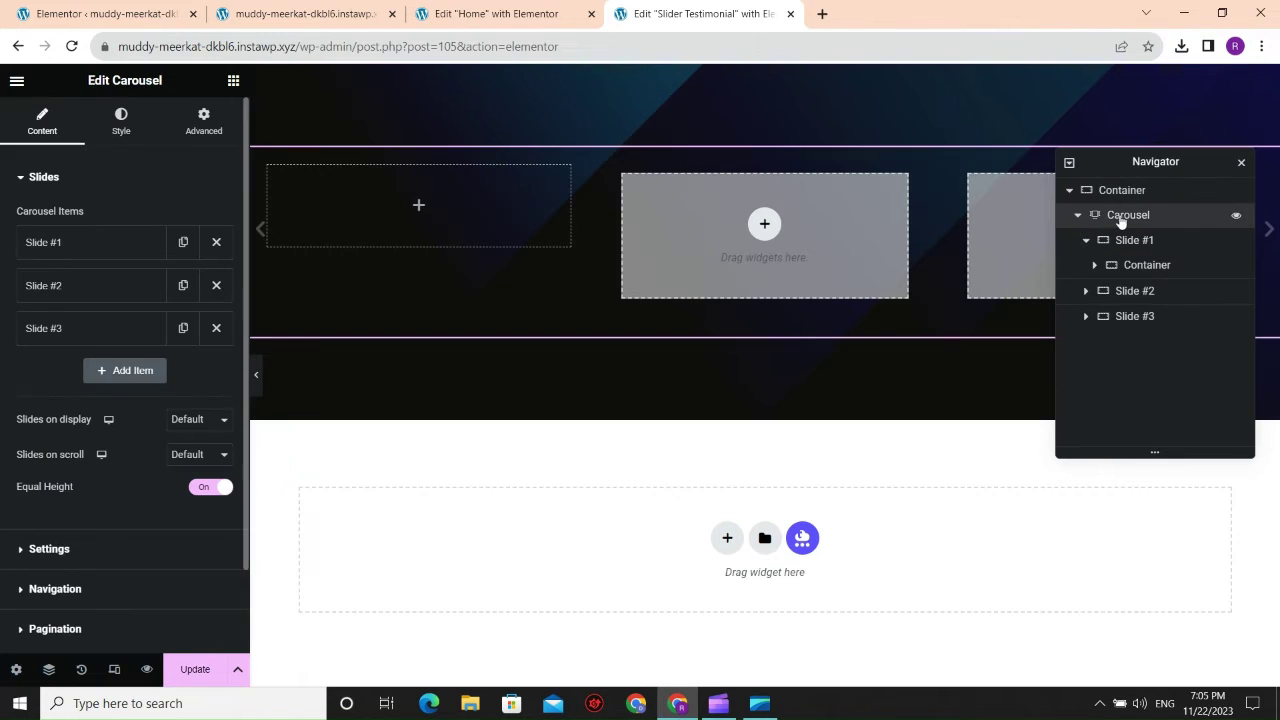
{"action": "scroll", "coordinate": [107, 373], "scroll_direction": "down", "scroll_amount": 2}
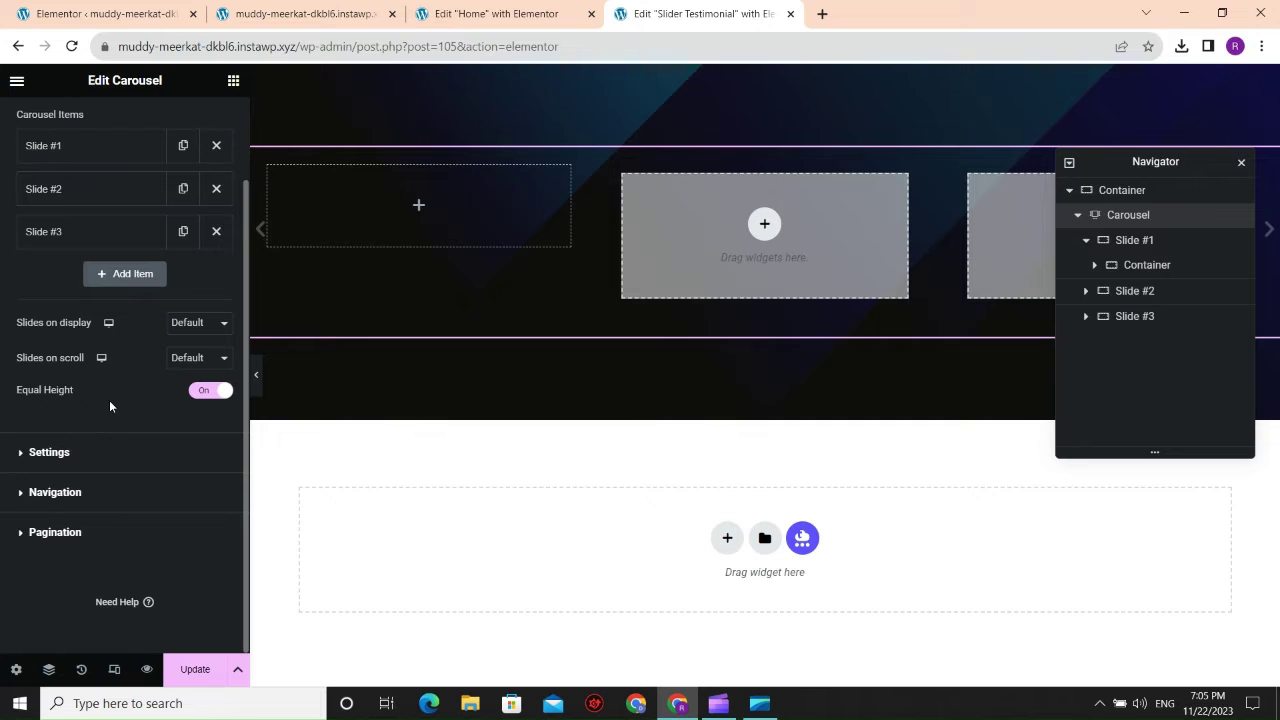
{"action": "left_click", "coordinate": [47, 452]}
Give Slide #1 a vertical direction and center its content with both Justify Content and Align Items.
{"action": "left_click", "coordinate": [1140, 241]}
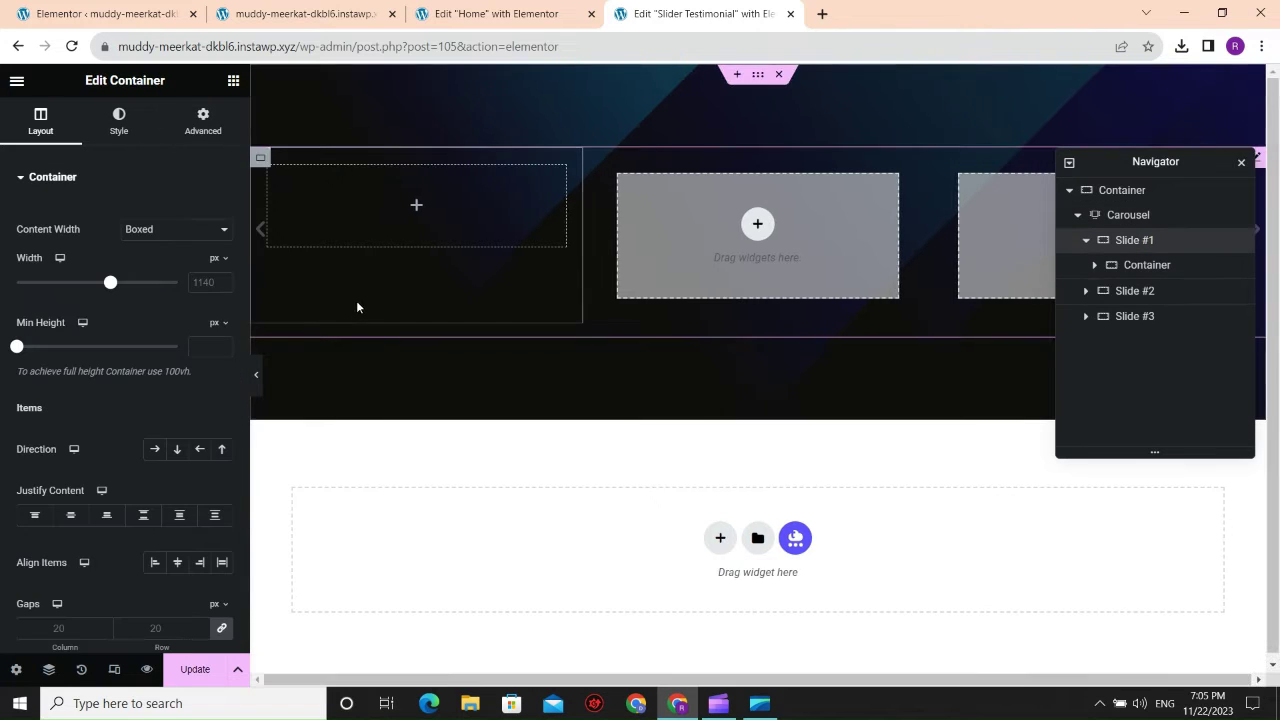
{"action": "scroll", "coordinate": [100, 260], "scroll_direction": "down", "scroll_amount": 3}
{"action": "left_click", "coordinate": [177, 199]}
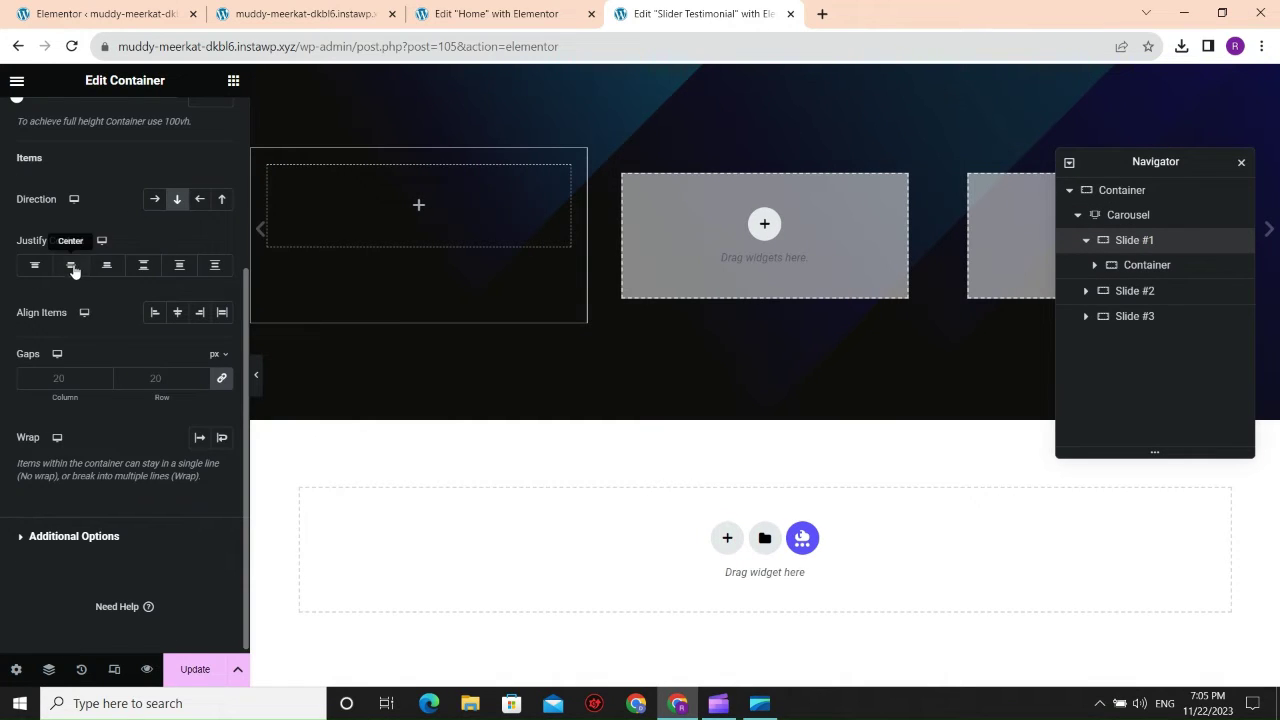
{"action": "left_click", "coordinate": [177, 314]}
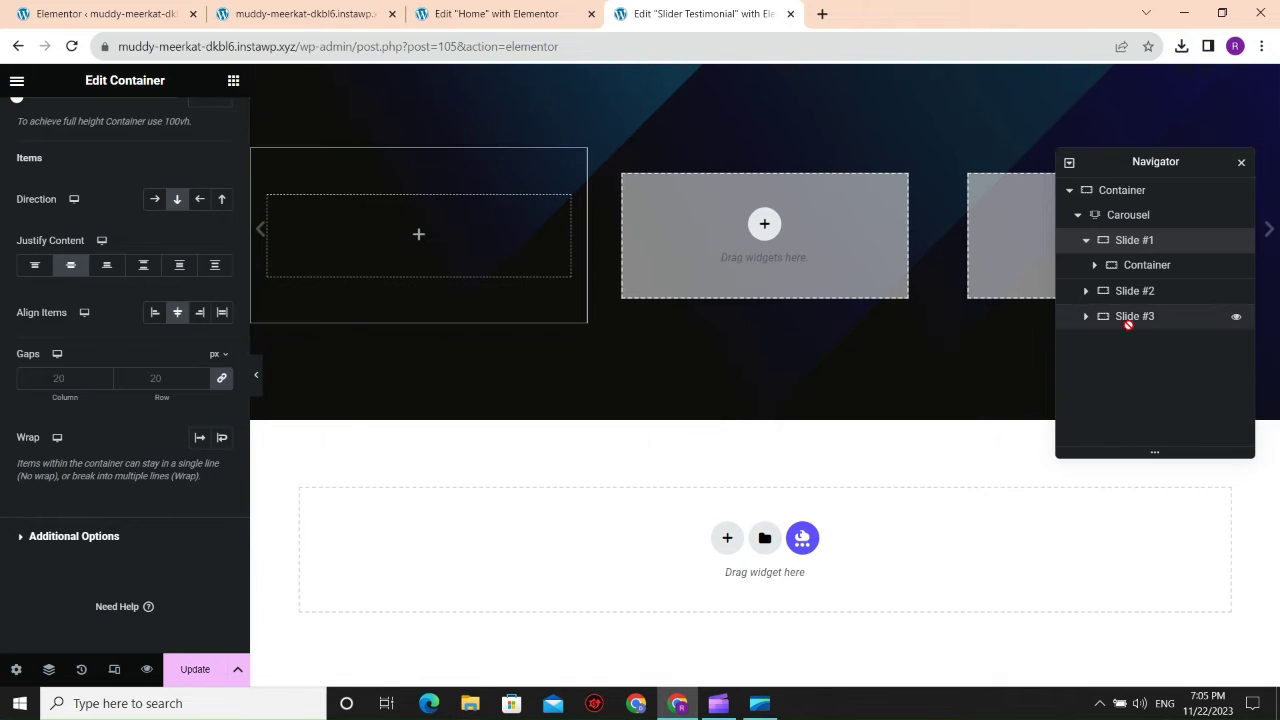
Give the container inside Slide #1 a white background color.
{"action": "left_click", "coordinate": [1125, 277]}
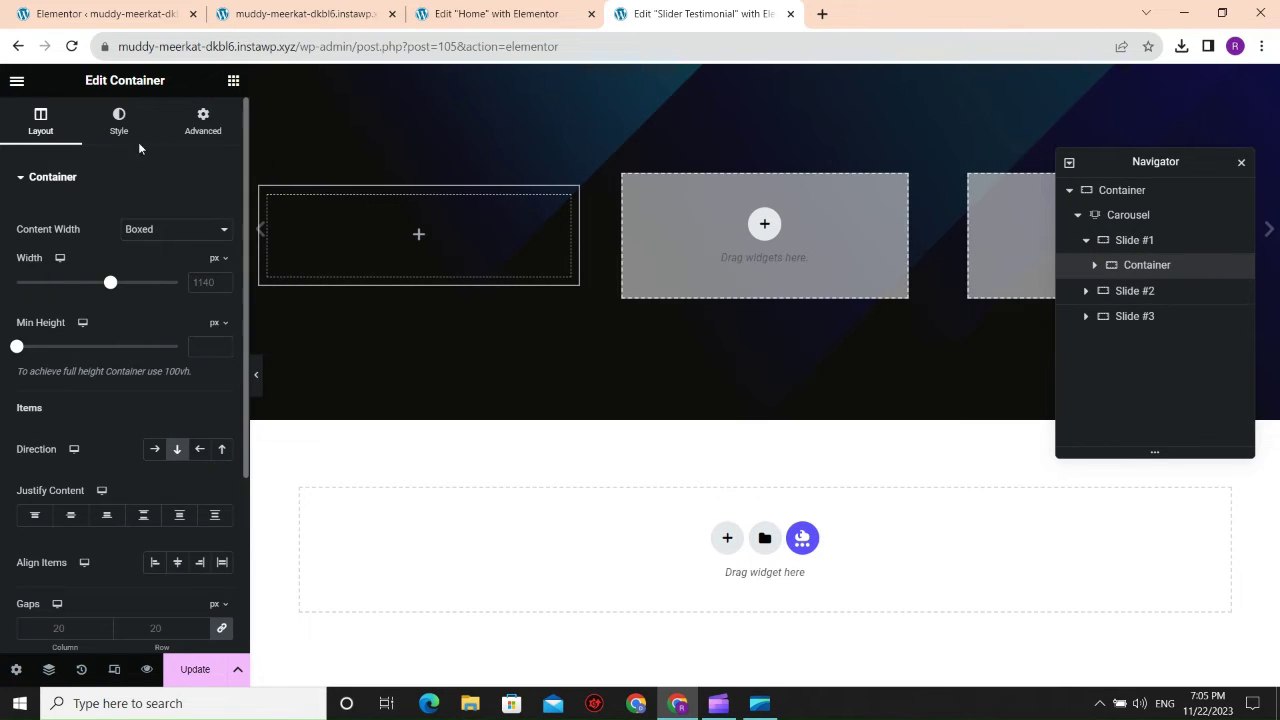
{"action": "left_click", "coordinate": [118, 120]}
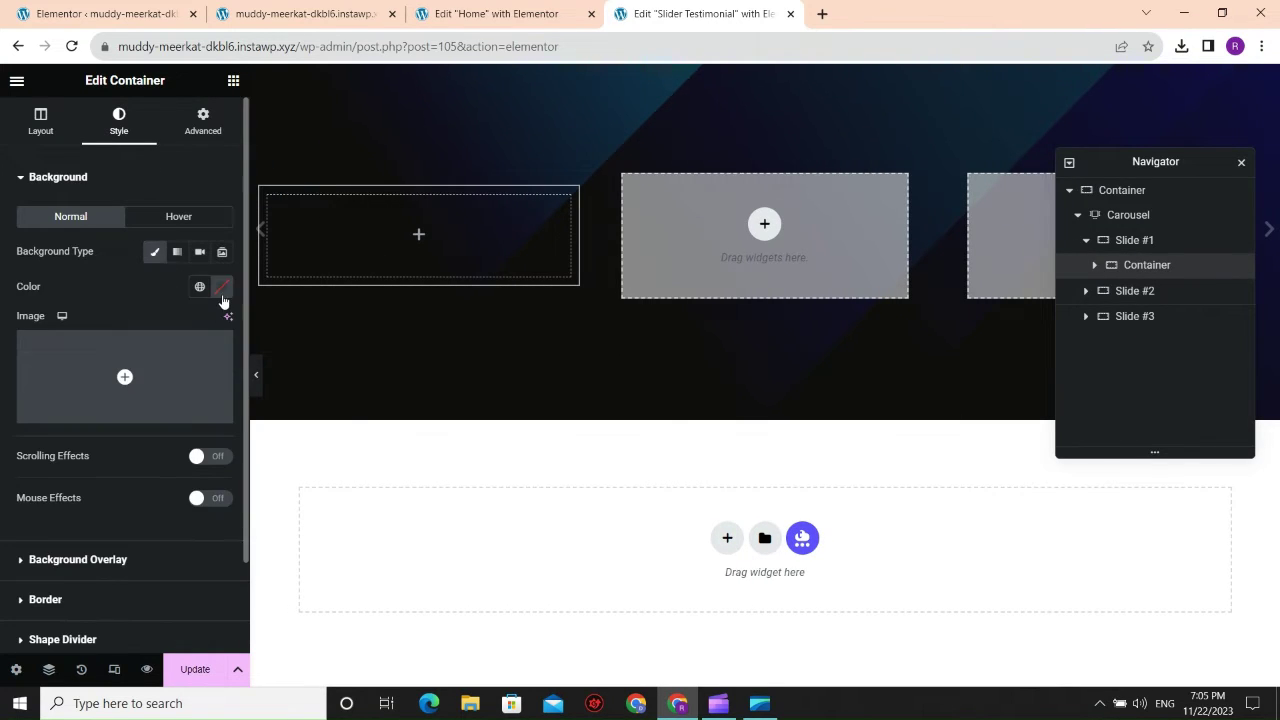
{"action": "left_click", "coordinate": [221, 287]}
{"action": "left_click_drag", "start_coordinate": [236, 418], "coordinate": [76, 318]}
{"action": "left_click", "coordinate": [99, 285]}
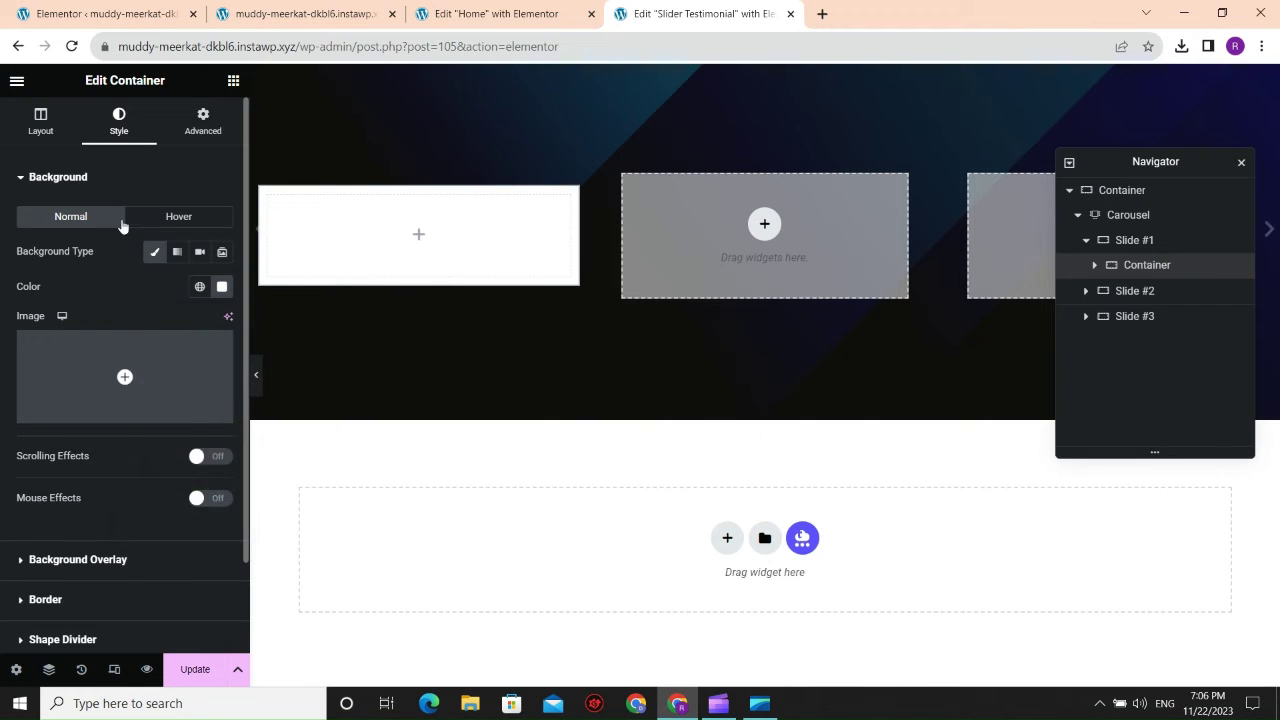
Round all corners of the white inner container with a border radius of 10 px.
{"action": "scroll", "coordinate": [51, 389], "scroll_direction": "down", "scroll_amount": 1}
{"action": "left_click", "coordinate": [62, 491]}
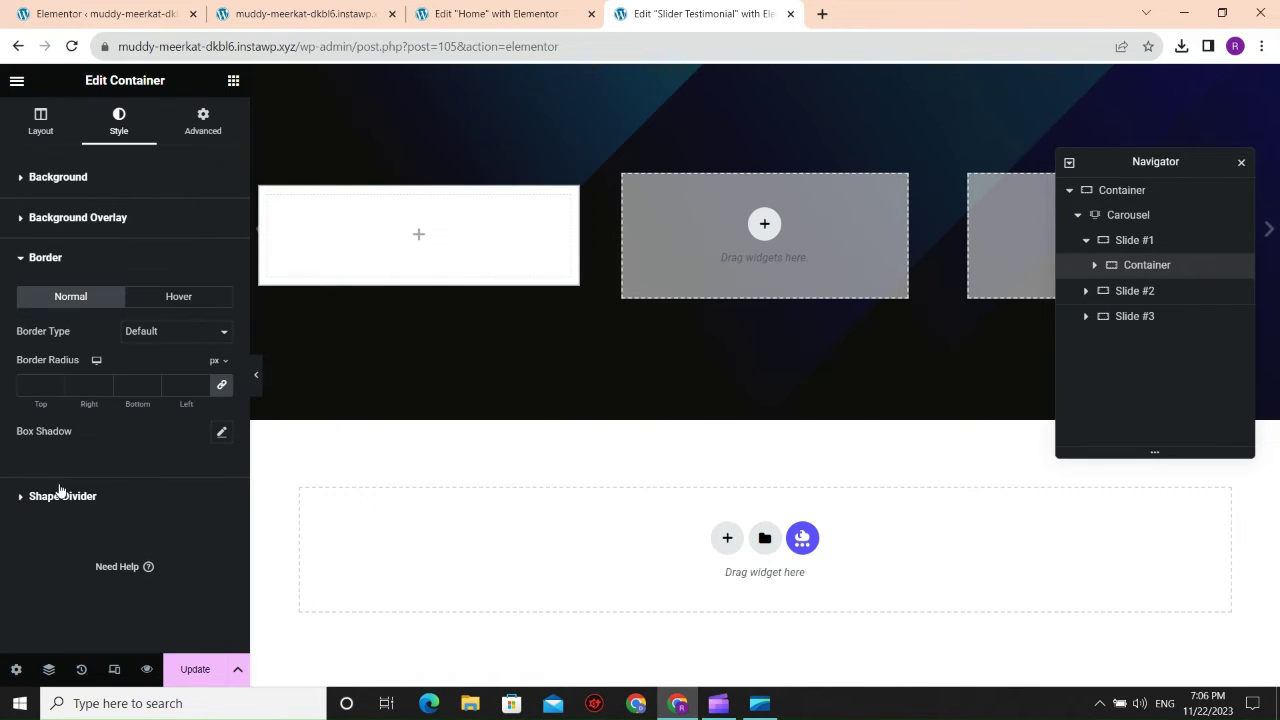
{"action": "left_click", "coordinate": [33, 389]}
{"action": "type", "text": "20"}
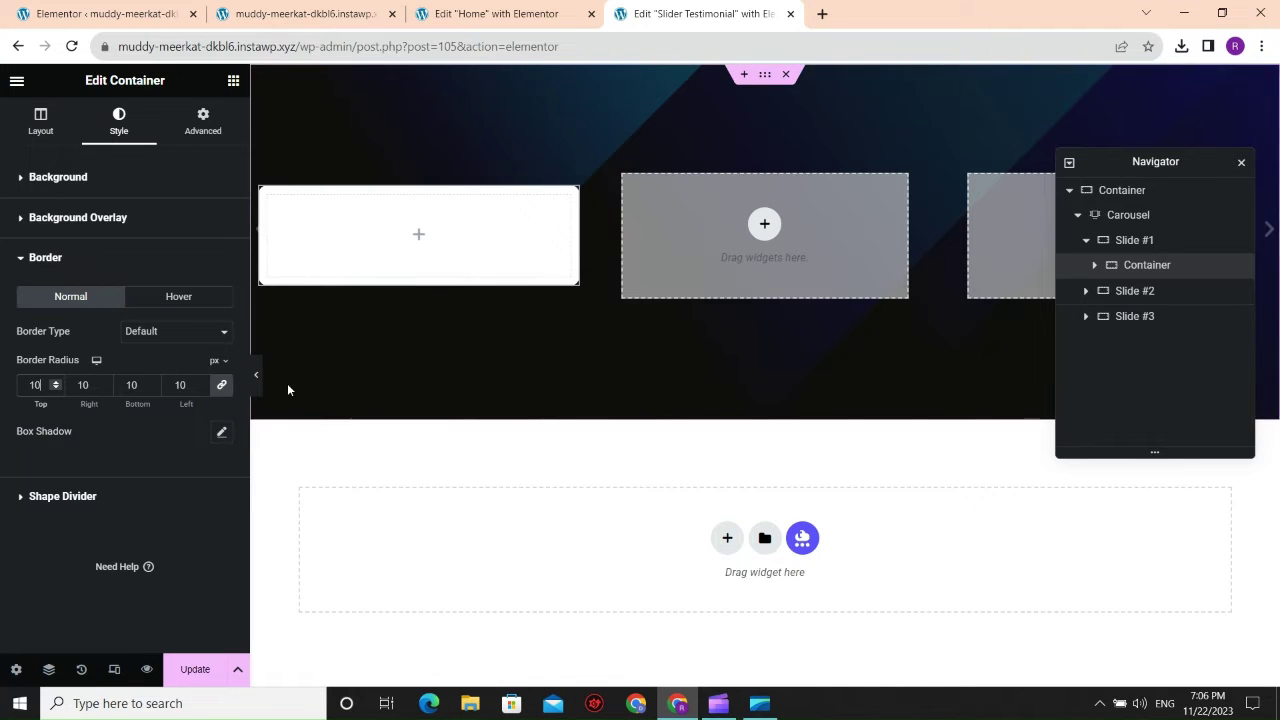
Check the finished slider page for reference, return to the Slider Testimonial editor and insert an Image widget in the white container.
{"action": "left_click", "coordinate": [308, 8]}
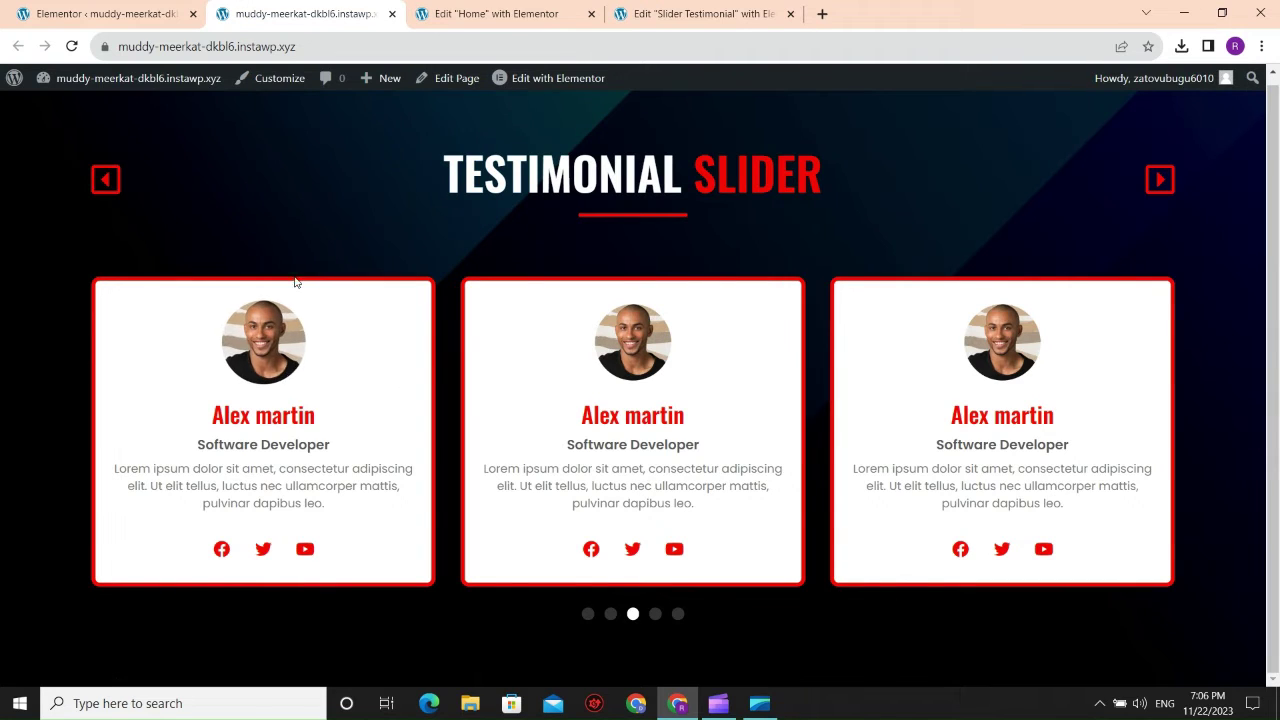
{"action": "left_click", "coordinate": [545, 14]}
{"action": "left_click", "coordinate": [660, 14]}
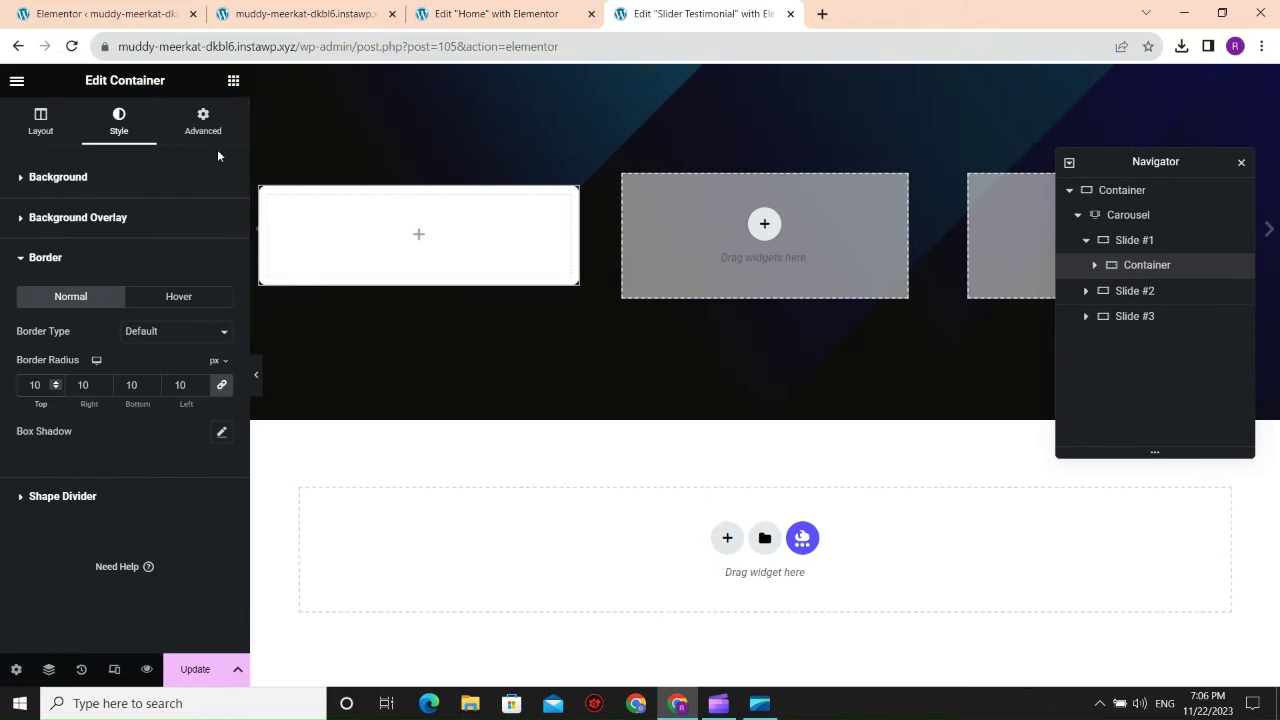
{"action": "left_click", "coordinate": [233, 80]}
{"action": "scroll", "coordinate": [130, 354], "scroll_direction": "down", "scroll_amount": 2}
{"action": "left_click_drag", "start_coordinate": [157, 317], "coordinate": [430, 235]}
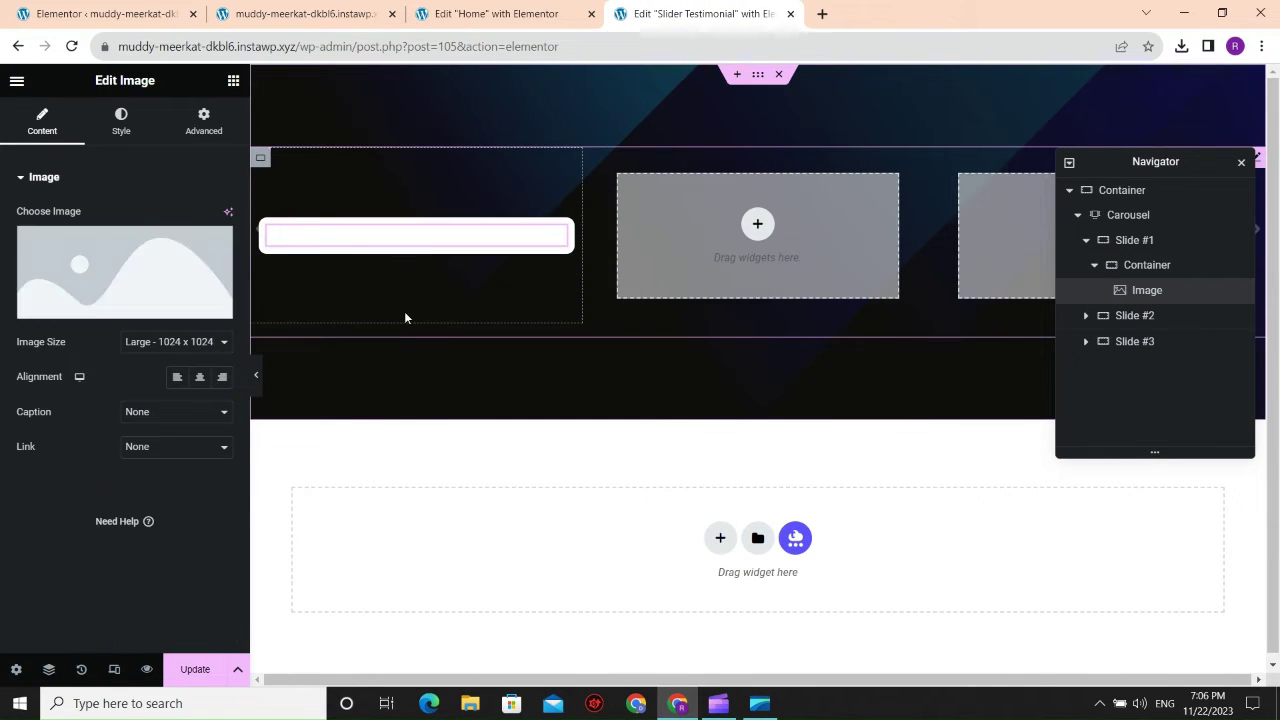
Use the circular portrait of the smiling man in a black shirt from the media library and shrink the image's width.
{"action": "mouse_move", "coordinate": [177, 286]}
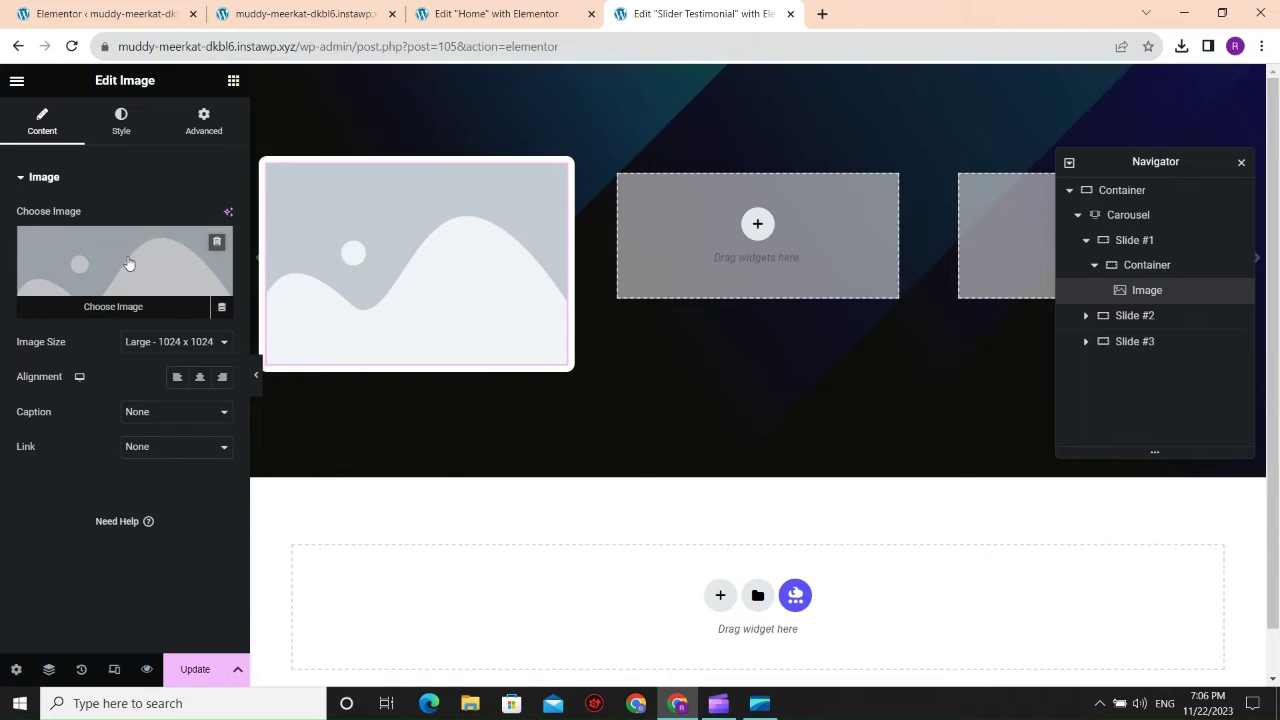
{"action": "left_click", "coordinate": [129, 264]}
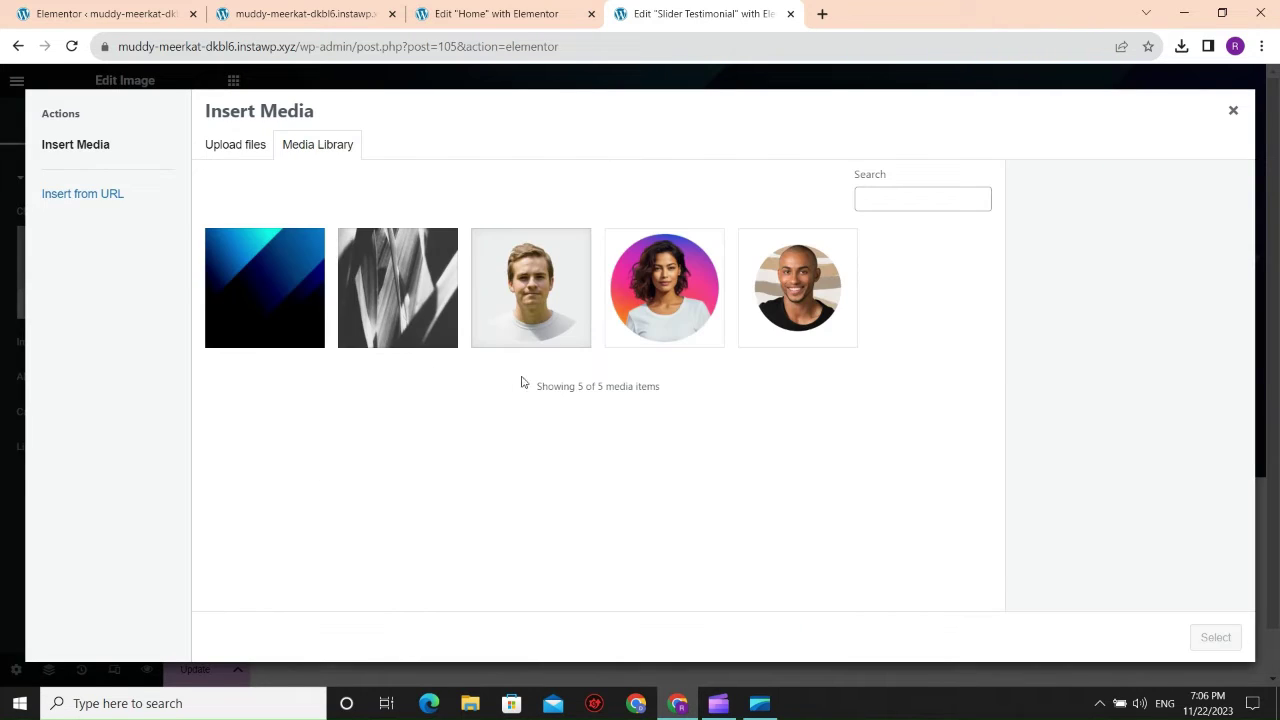
{"action": "left_click", "coordinate": [836, 299]}
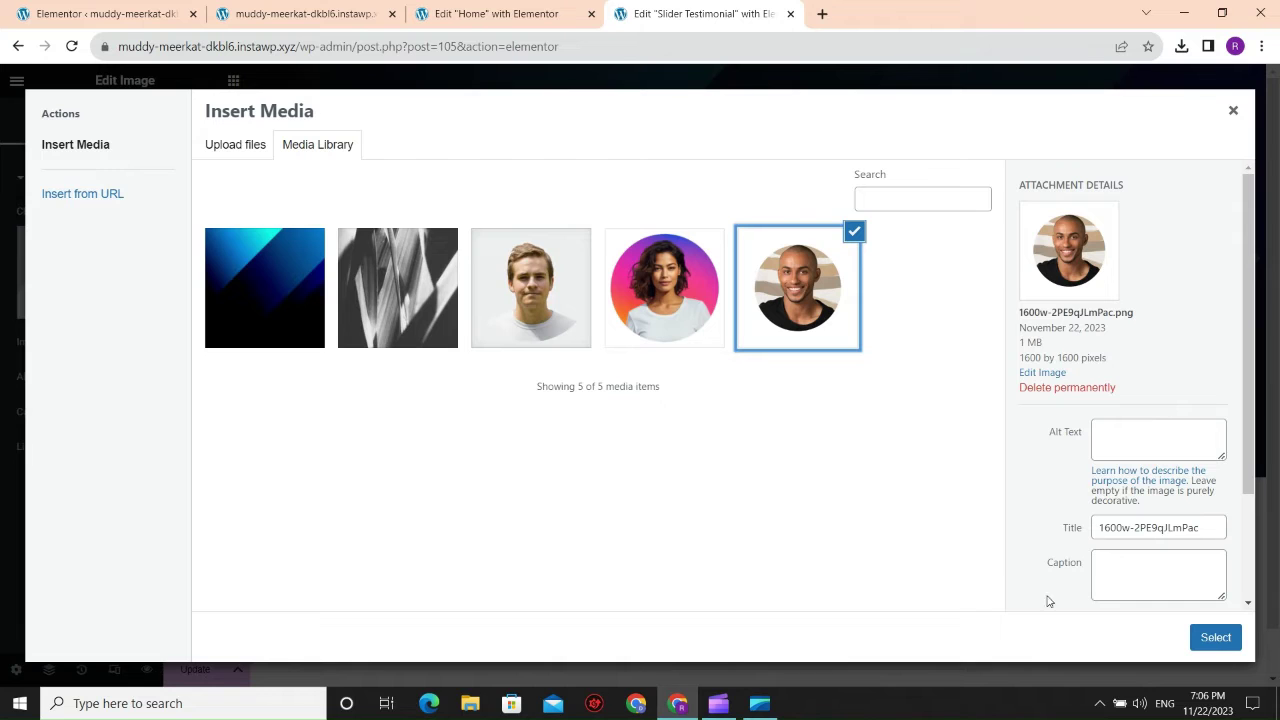
{"action": "left_click", "coordinate": [1210, 637]}
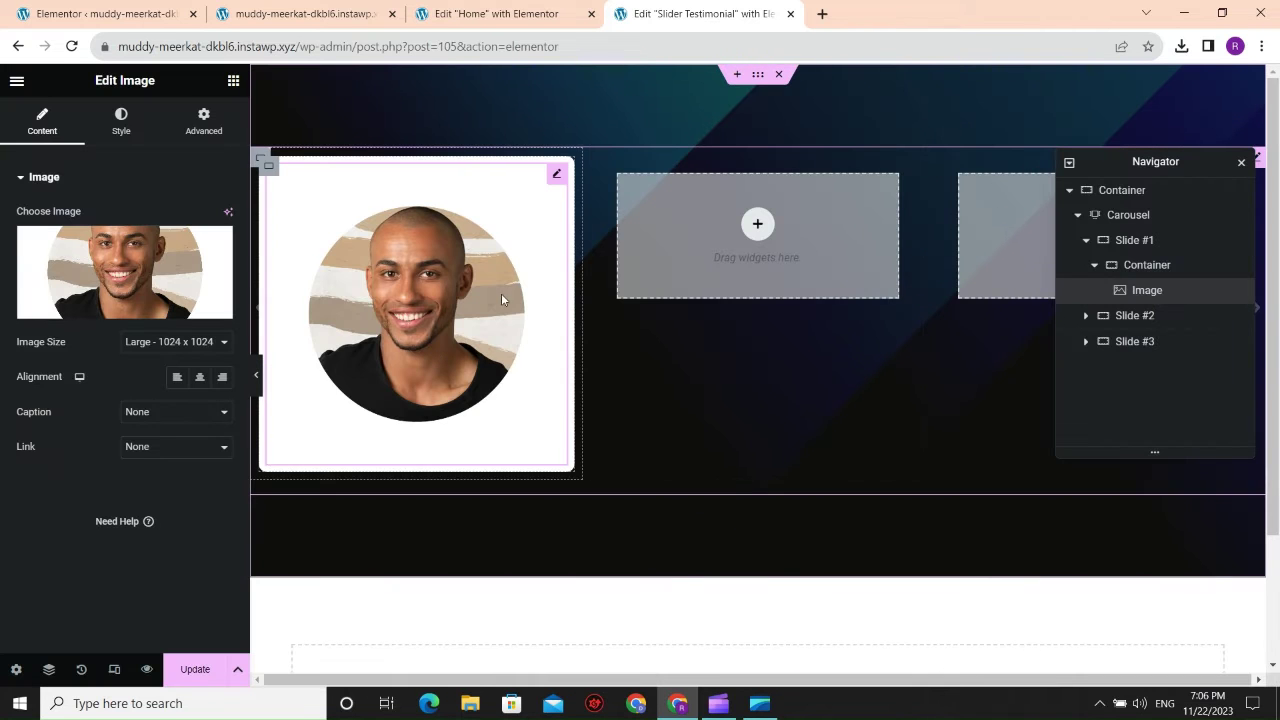
{"action": "left_click", "coordinate": [121, 121]}
{"action": "left_click_drag", "start_coordinate": [18, 237], "coordinate": [71, 236]}
Add a Heading widget below the portrait, enter the testimonial author's name as its title and center it.
{"action": "left_click", "coordinate": [233, 80]}
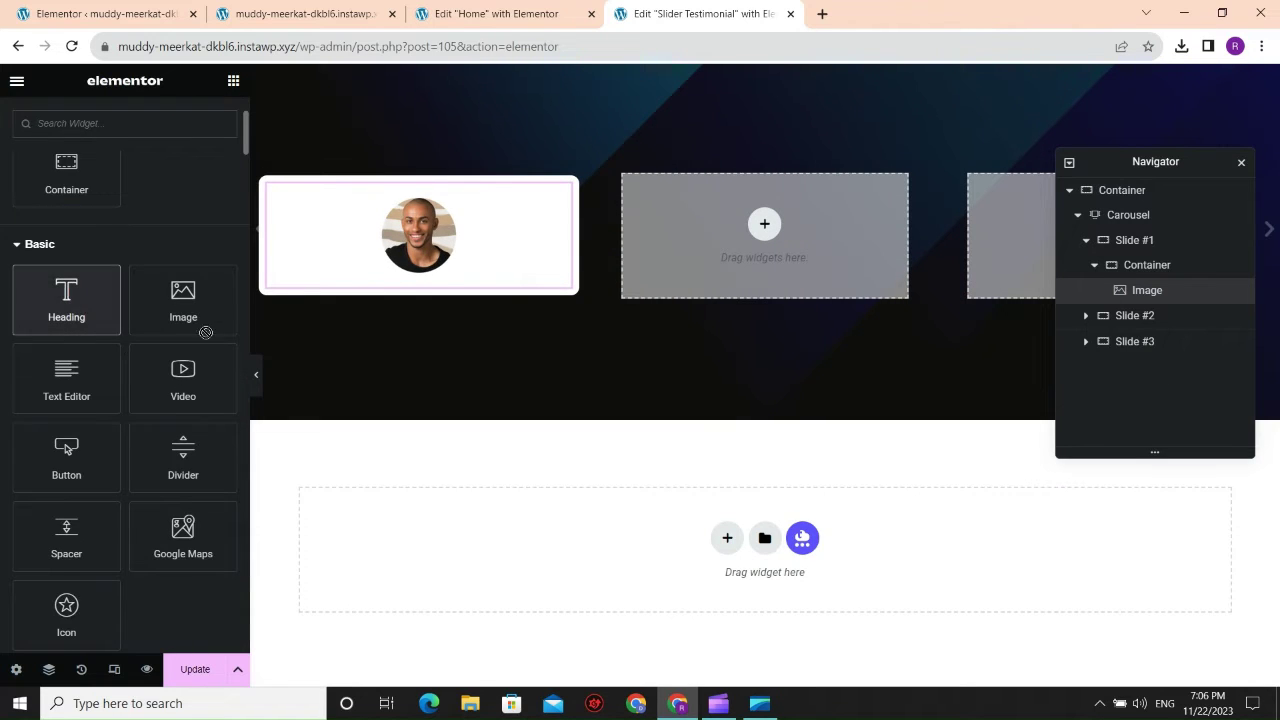
{"action": "left_click_drag", "start_coordinate": [66, 300], "coordinate": [458, 324]}
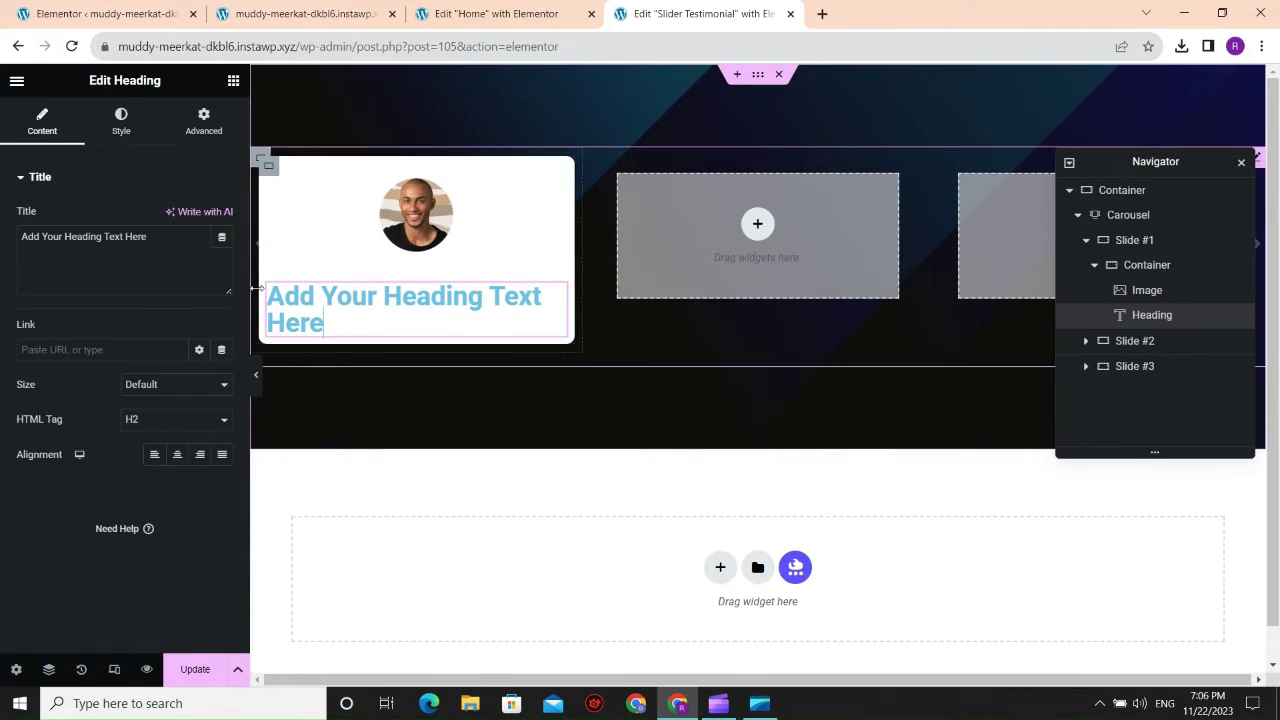
{"action": "left_click_drag", "start_coordinate": [160, 238], "coordinate": [2, 232]}
{"action": "type", "text": "A"}
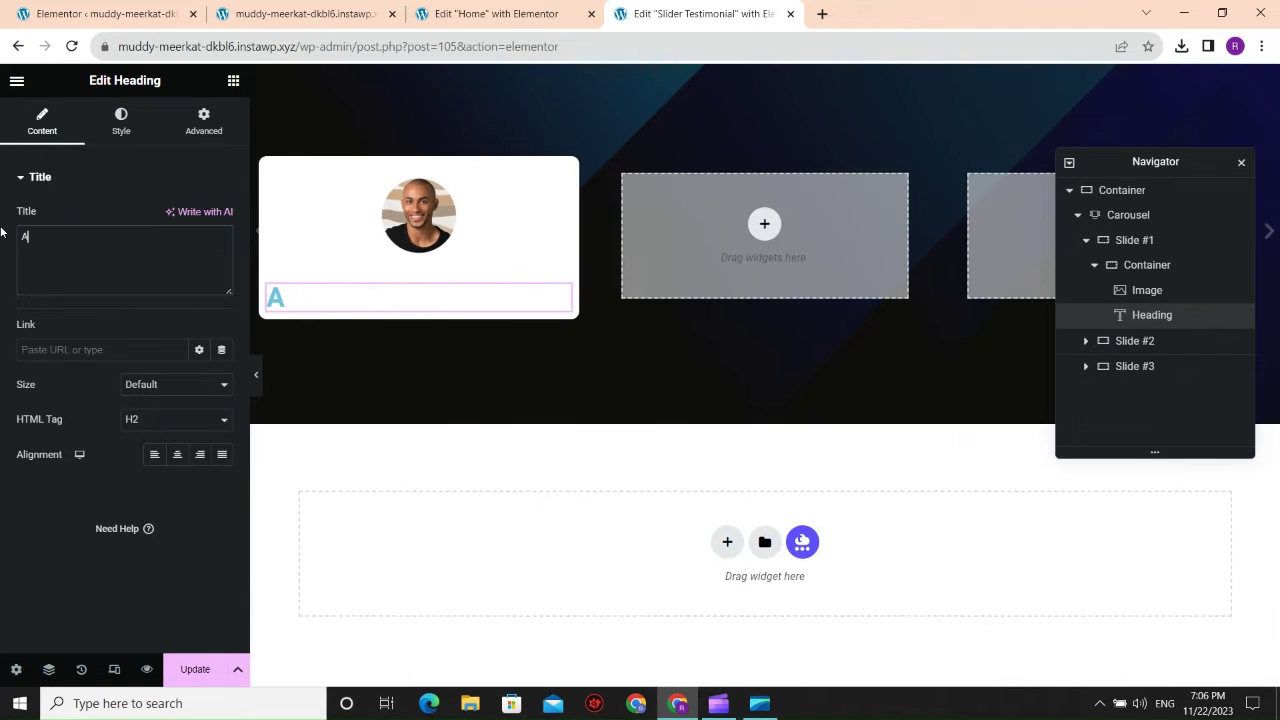
{"action": "type", "text": "I"}
{"action": "key", "text": "BackSpace"}
{"action": "key", "text": "BackSpace"}
{"action": "type", "text": "T"}
{"action": "key", "text": "BackSpace"}
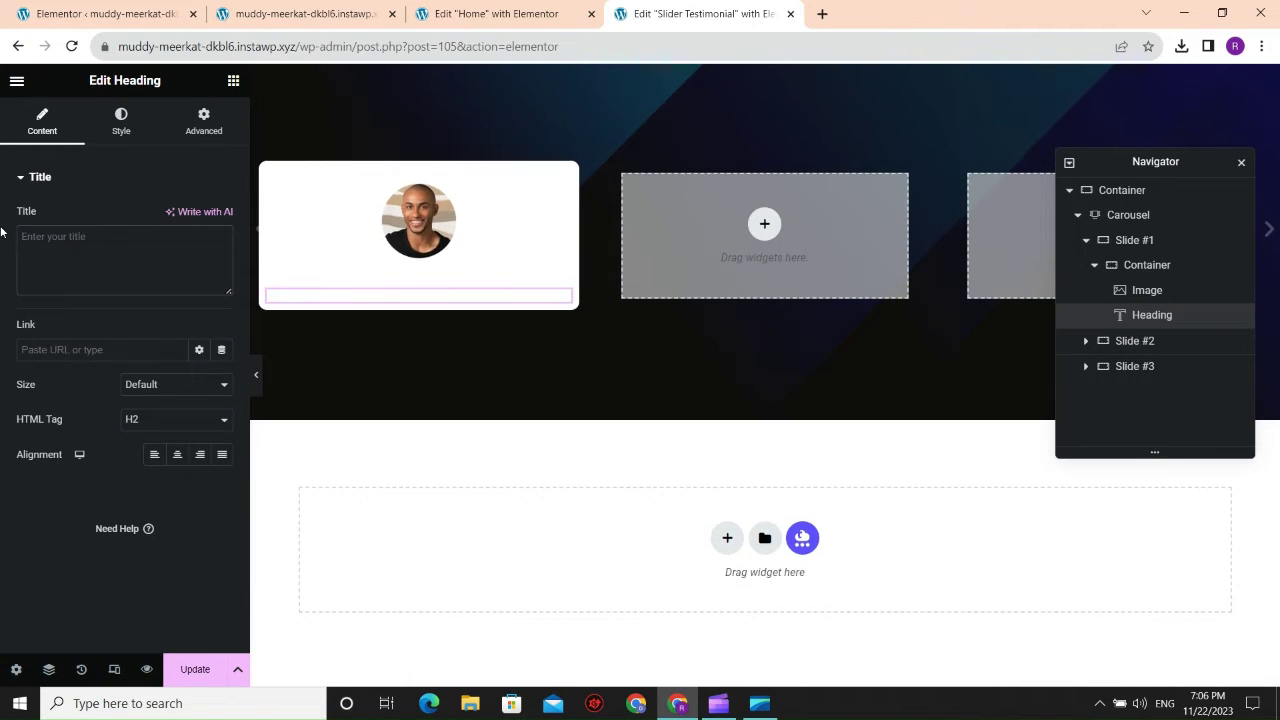
{"action": "type", "text": "Alex Adam"}
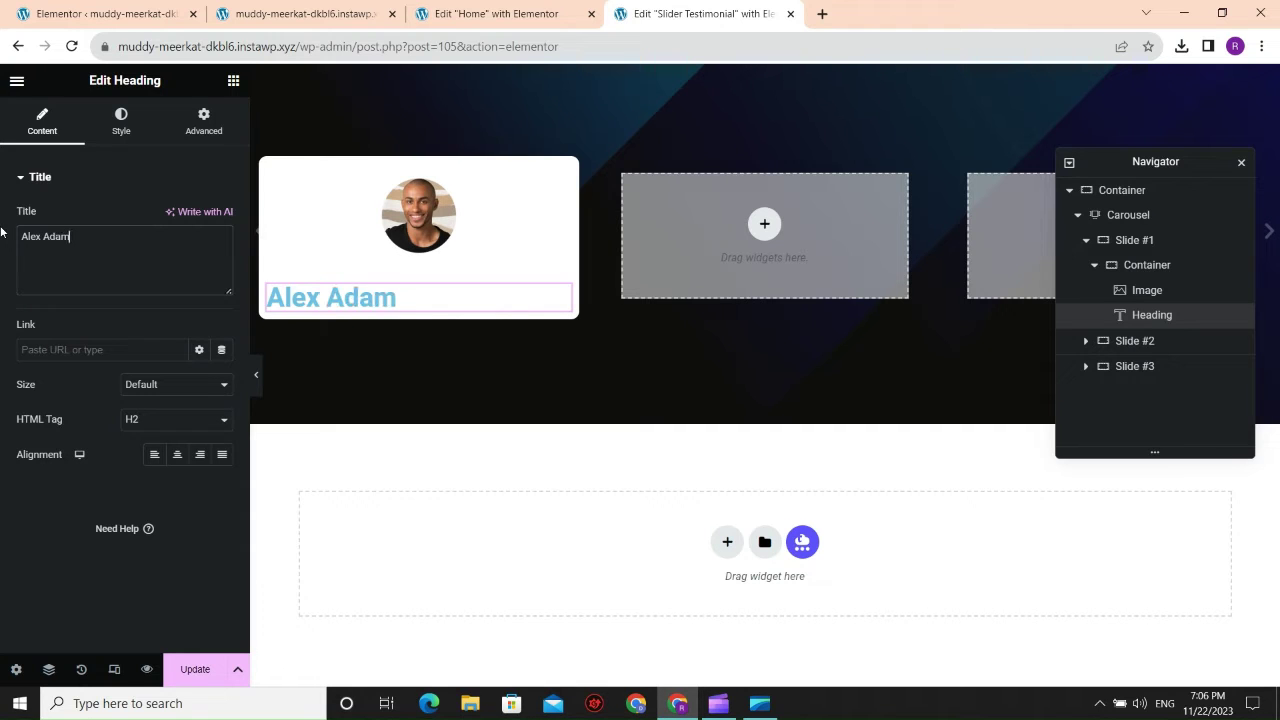
{"action": "left_click", "coordinate": [177, 454]}
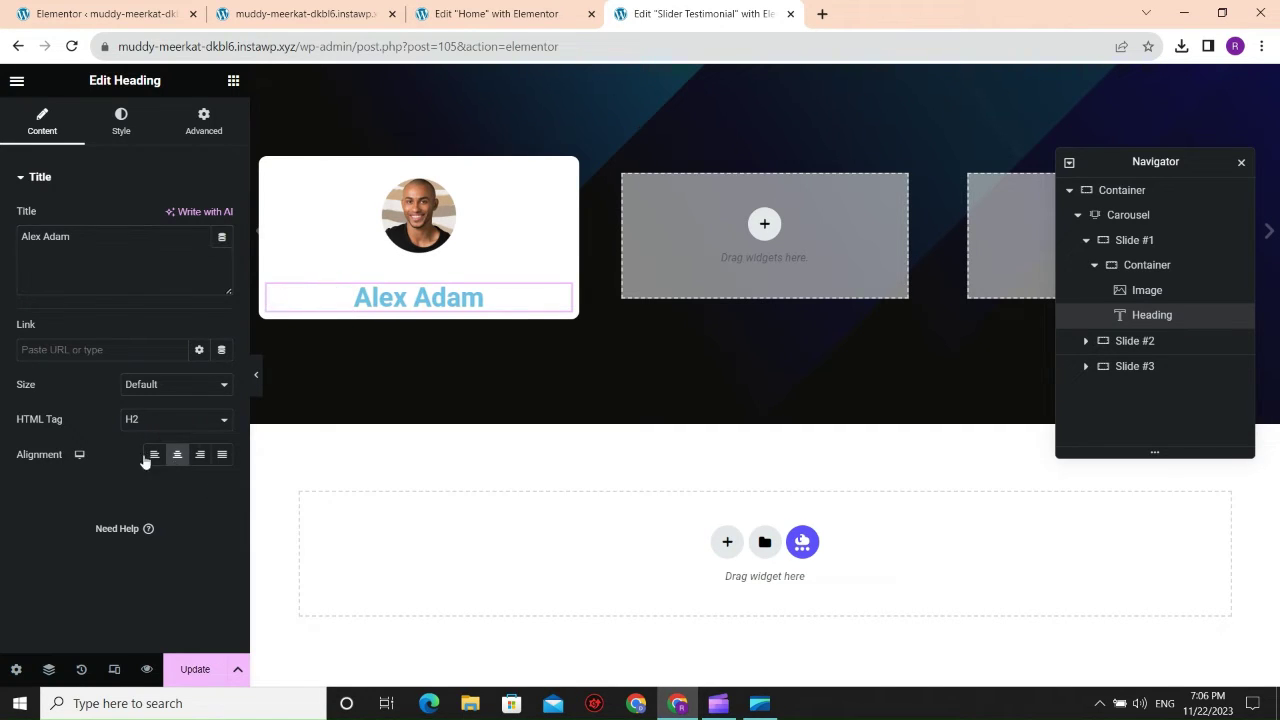
Color the author name heading black and set its font family to Poppins.
{"action": "left_click", "coordinate": [115, 128]}
{"action": "left_click", "coordinate": [222, 217]}
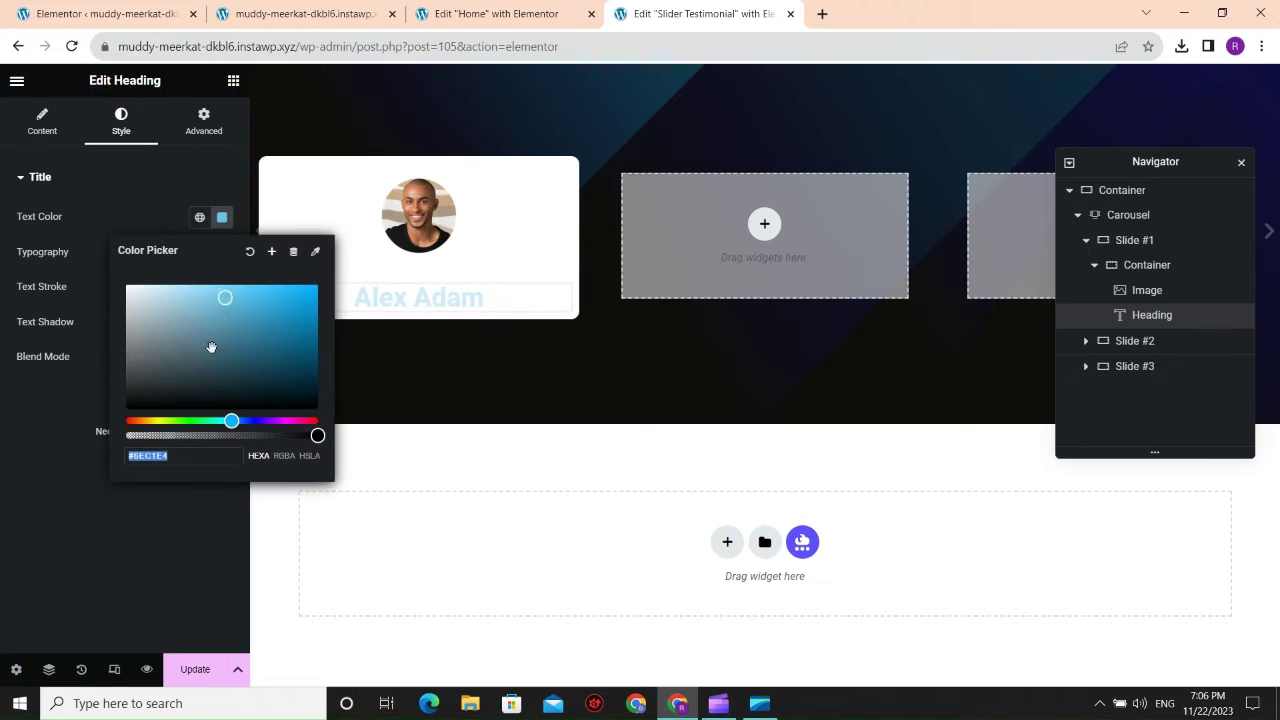
{"action": "left_click_drag", "start_coordinate": [130, 400], "coordinate": [100, 405]}
{"action": "left_click", "coordinate": [100, 405]}
{"action": "left_click", "coordinate": [220, 254]}
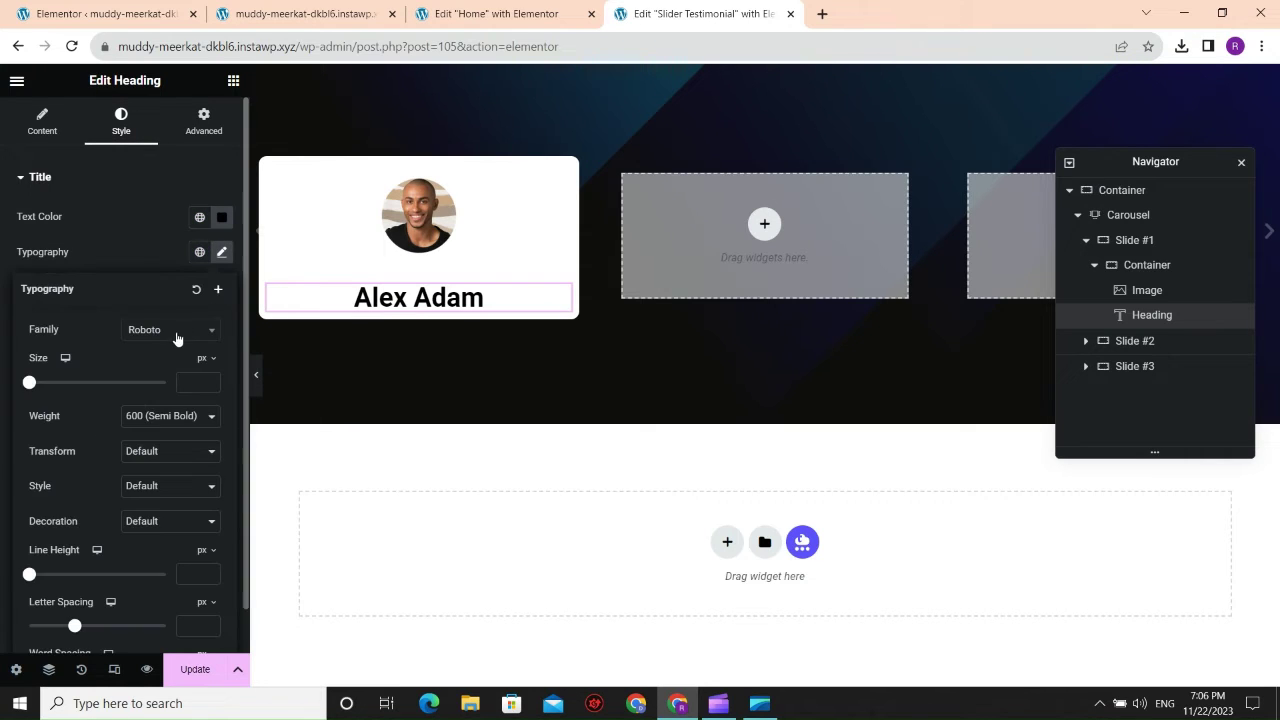
{"action": "left_click", "coordinate": [165, 330]}
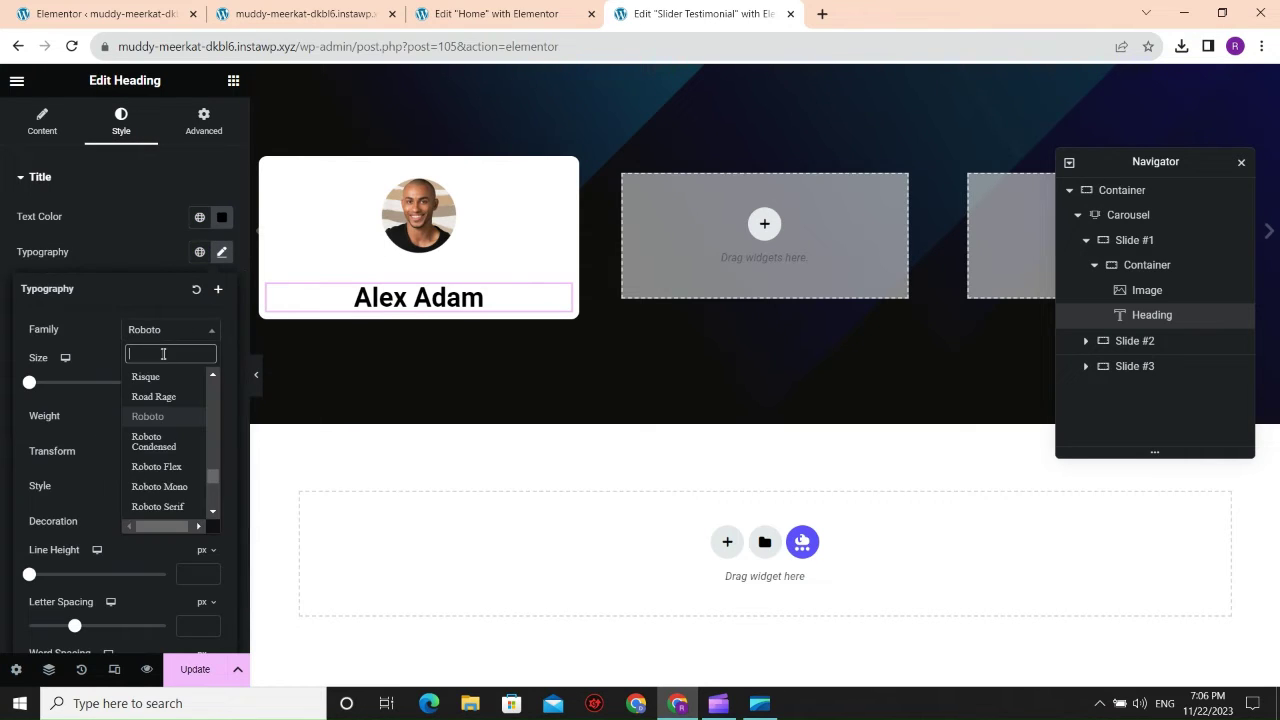
{"action": "type", "text": "poppins"}
{"action": "key", "text": "Return"}
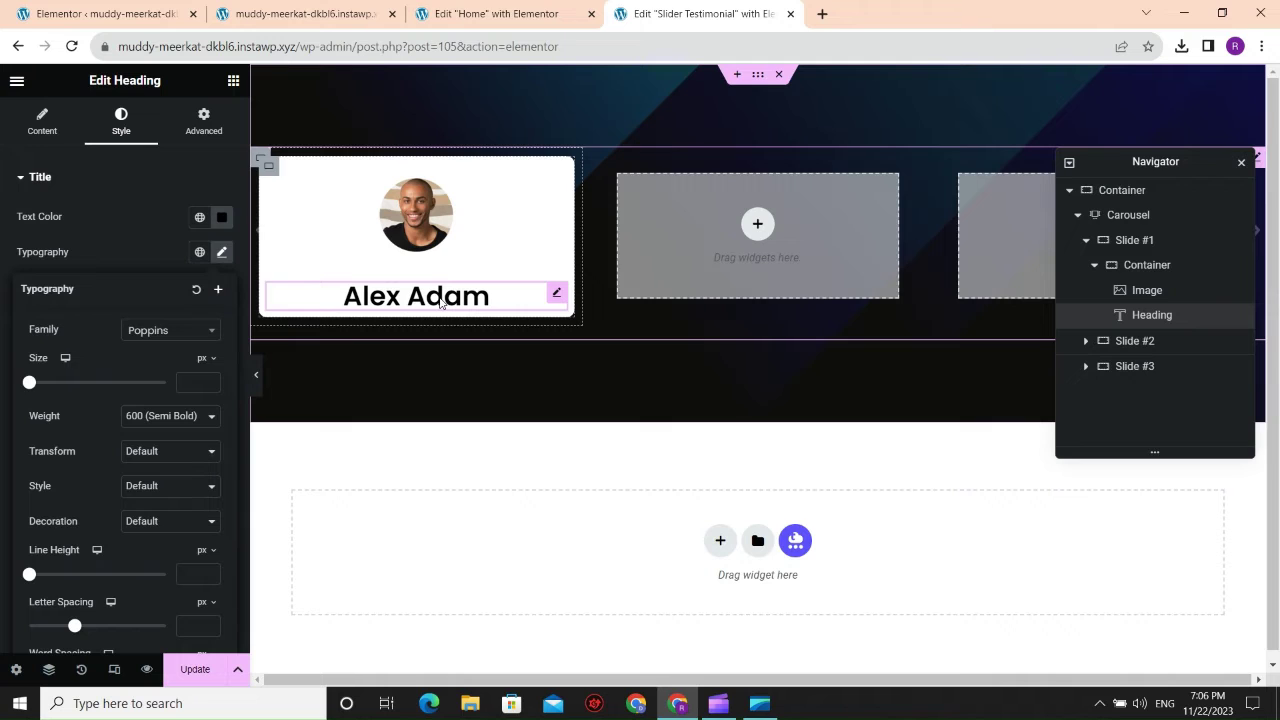
Set the author name heading's font size to 19 px.
{"action": "left_click", "coordinate": [438, 302]}
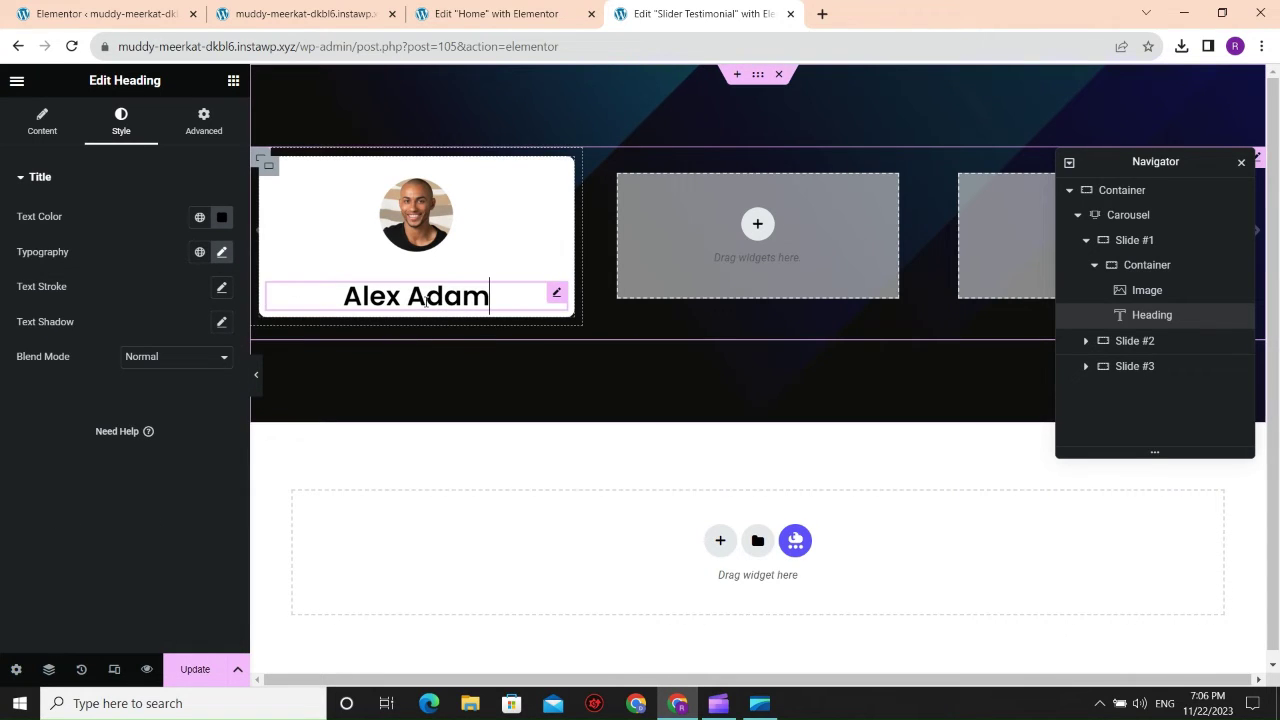
{"action": "left_click", "coordinate": [222, 253]}
{"action": "left_click", "coordinate": [211, 381]}
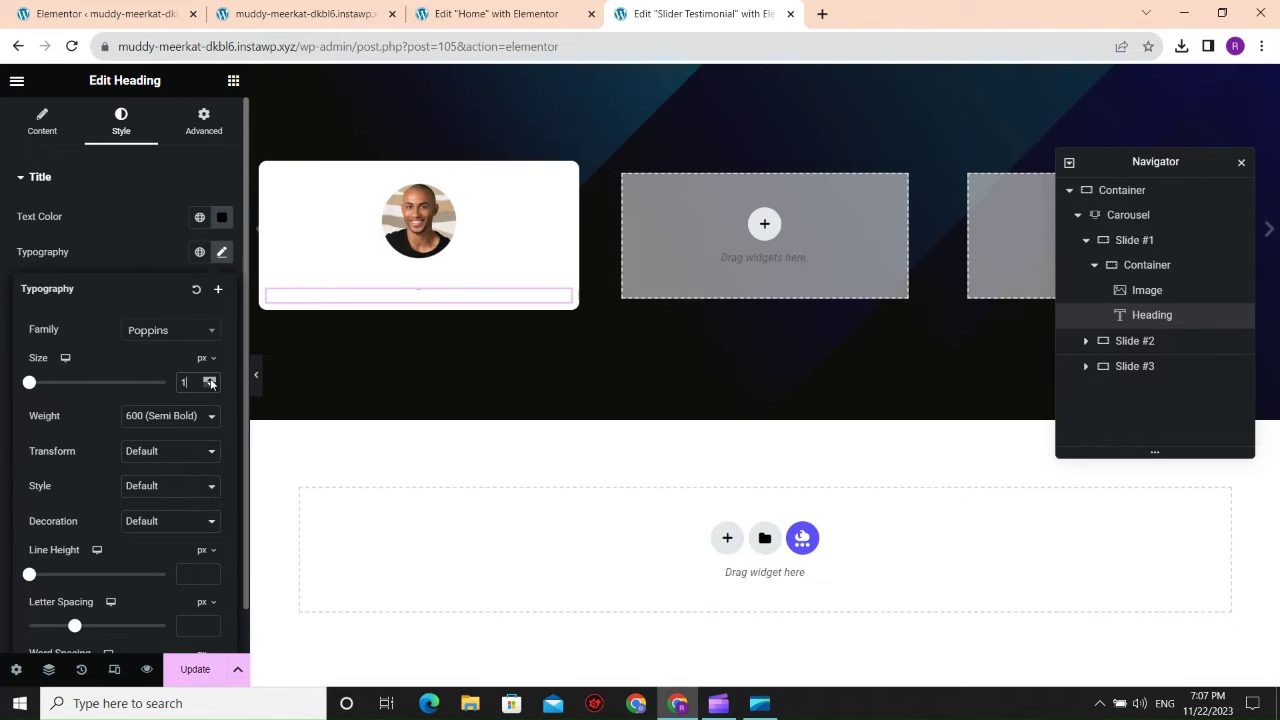
{"action": "left_click", "coordinate": [211, 379]}
{"action": "left_click", "coordinate": [211, 379]}
{"action": "left_click", "coordinate": [211, 379]}
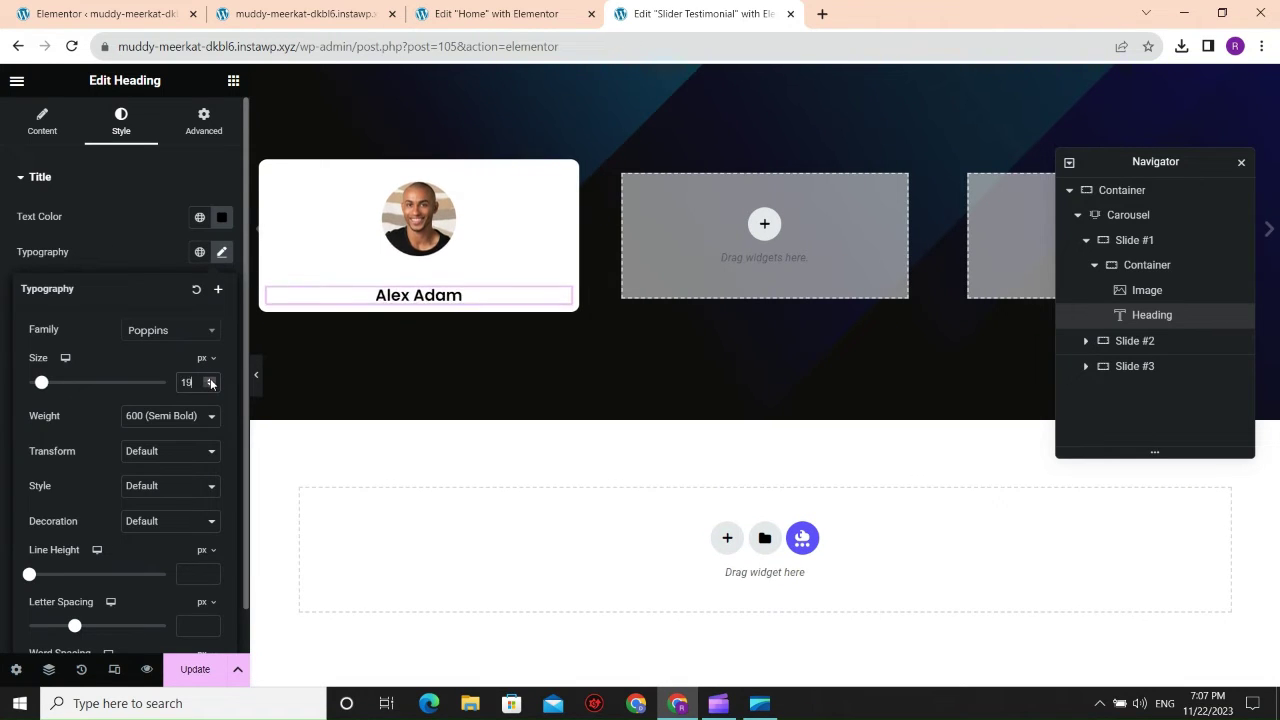
{"action": "left_click", "coordinate": [211, 379]}
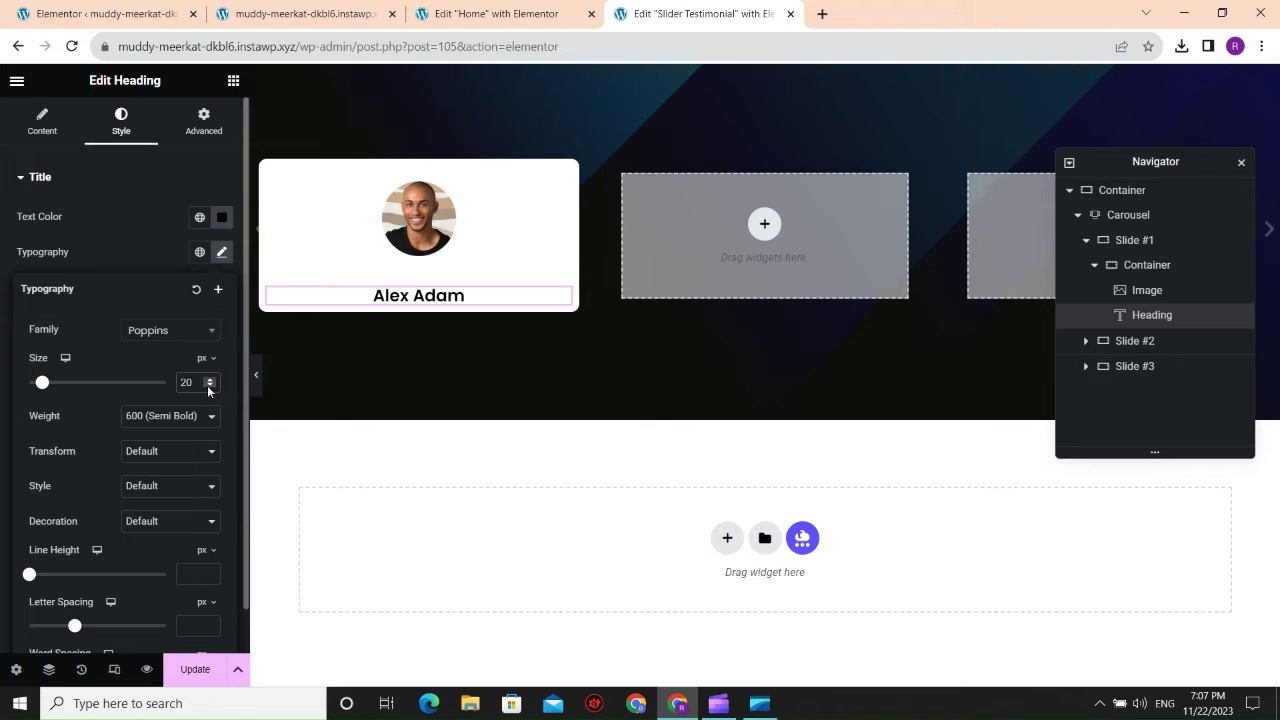
{"action": "left_click", "coordinate": [209, 387]}
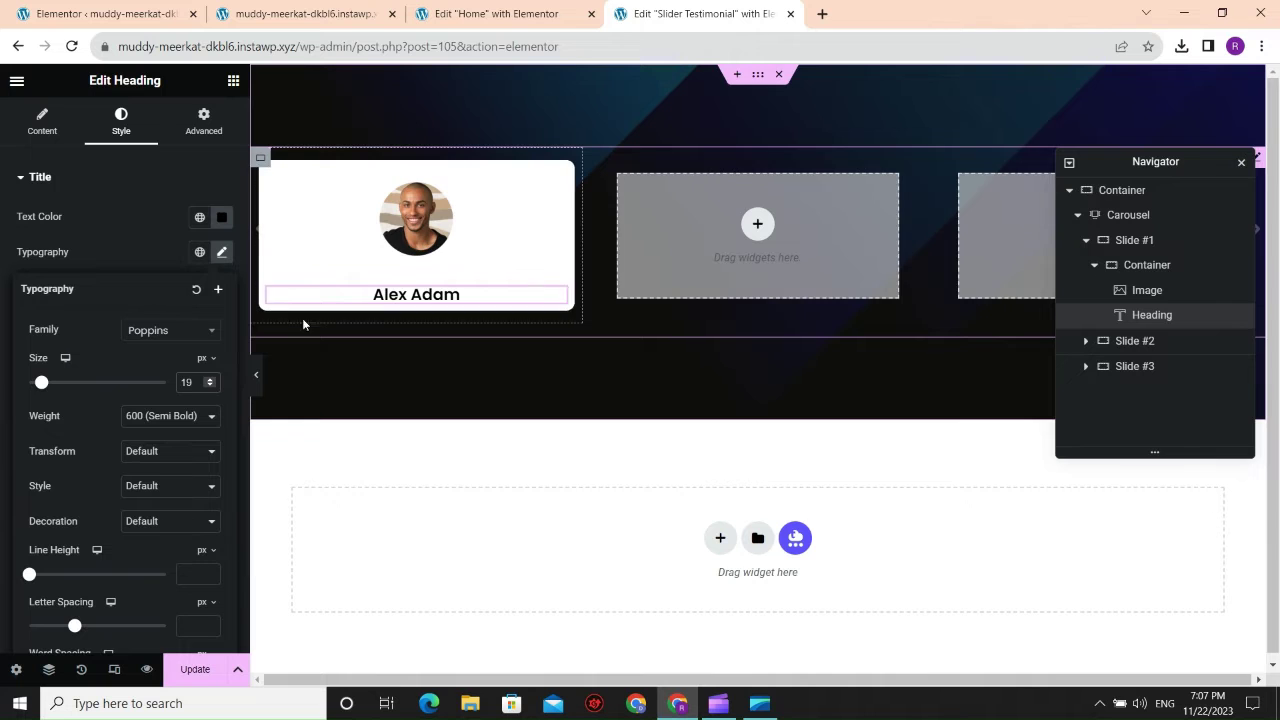
Add a Heading widget above the carousel in the outer container and title it TESTIMONIAL SLIDER.
{"action": "left_click", "coordinate": [233, 81]}
{"action": "left_click_drag", "start_coordinate": [85, 466], "coordinate": [758, 198]}
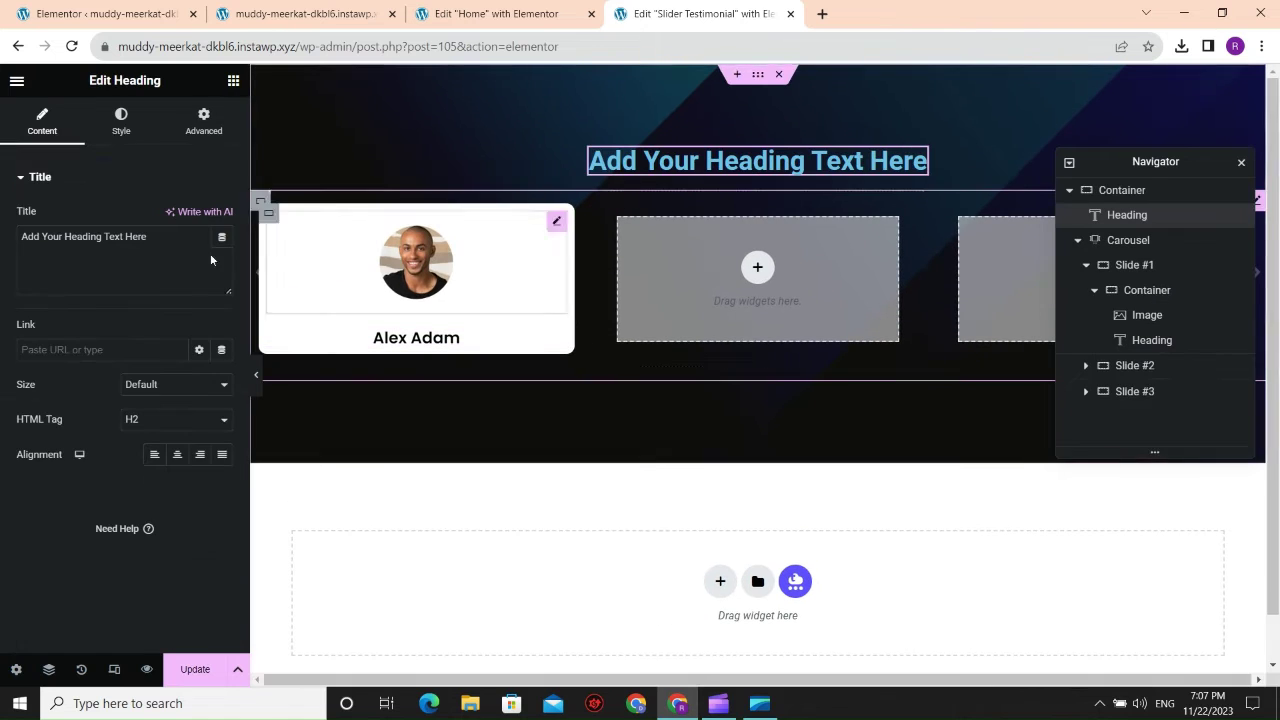
{"action": "left_click_drag", "start_coordinate": [163, 250], "coordinate": [3, 193]}
{"action": "type", "text": "TES"}
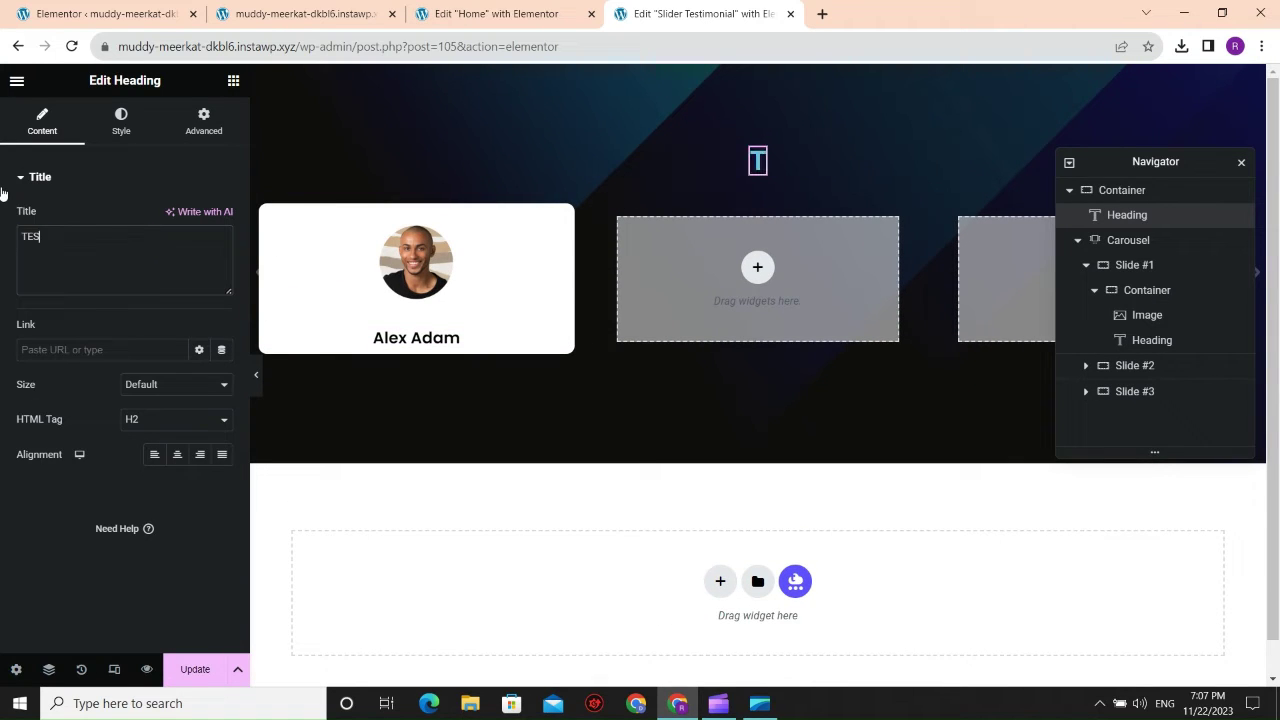
{"action": "type", "text": "TIMONIAL SLIDER"}
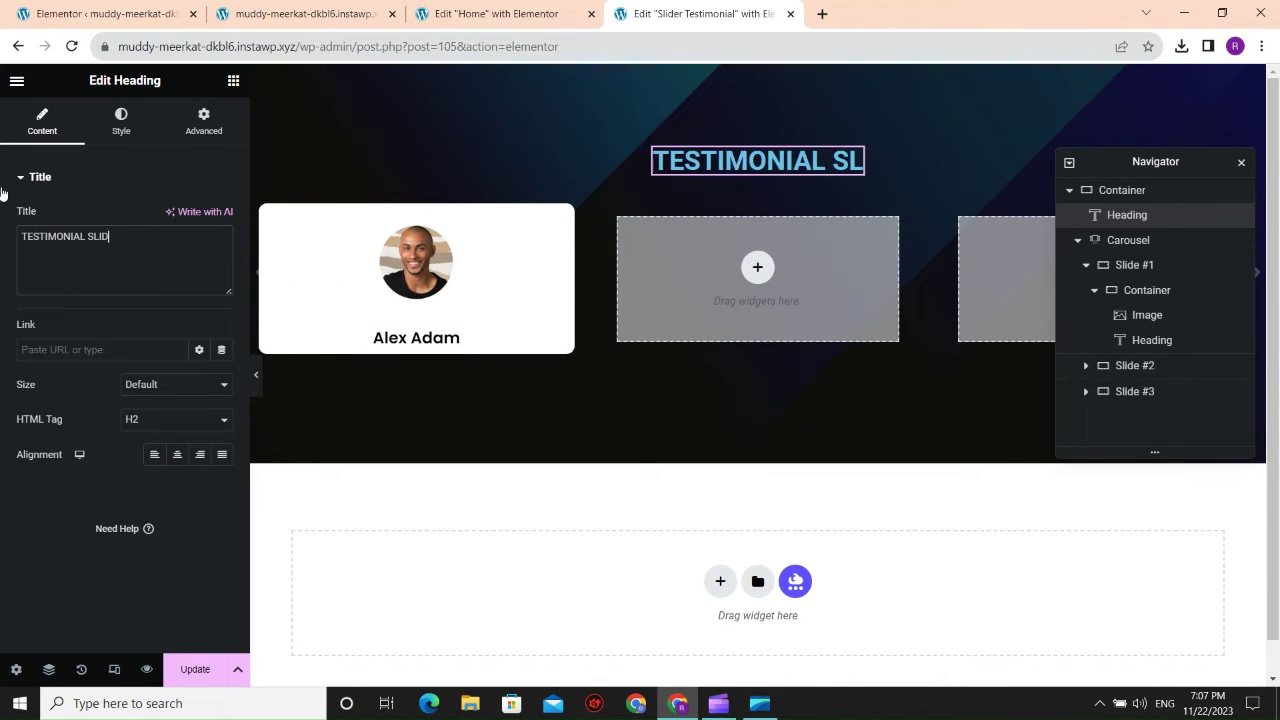
Set the text color of the TESTIMONIAL SLIDER heading to white.
{"action": "left_click", "coordinate": [121, 120]}
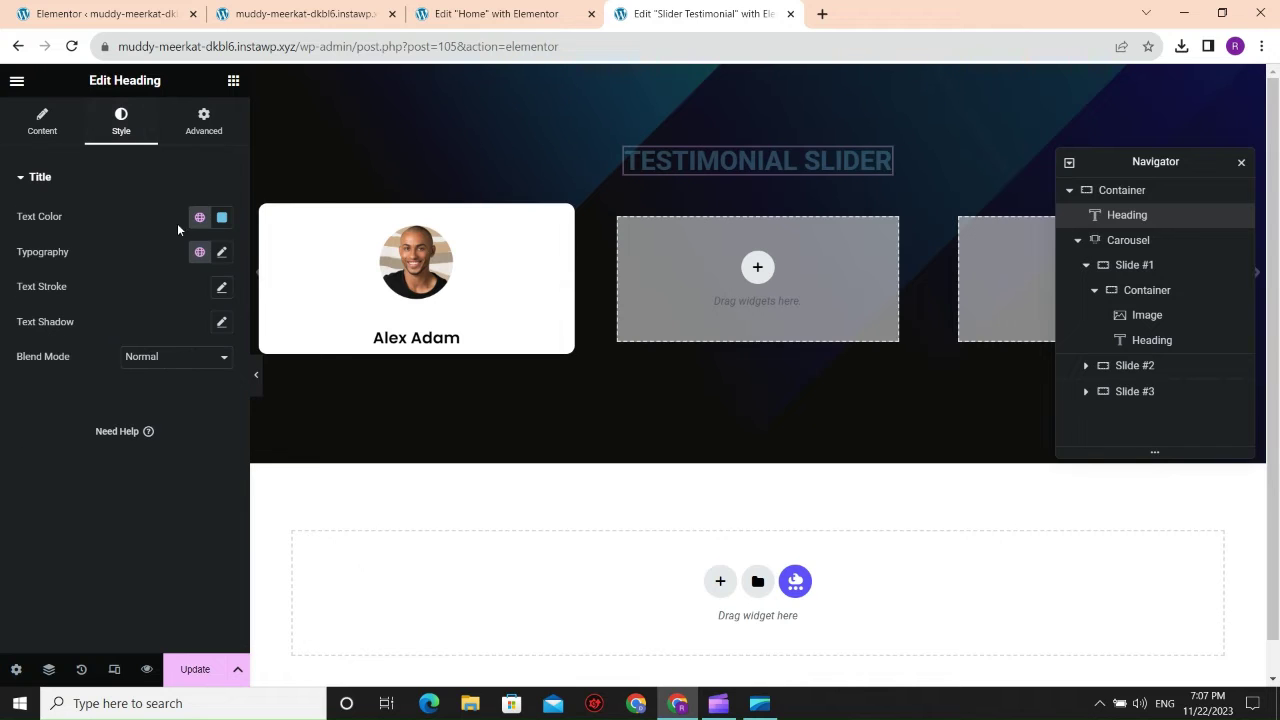
{"action": "left_click", "coordinate": [222, 217]}
{"action": "left_click", "coordinate": [24, 410]}
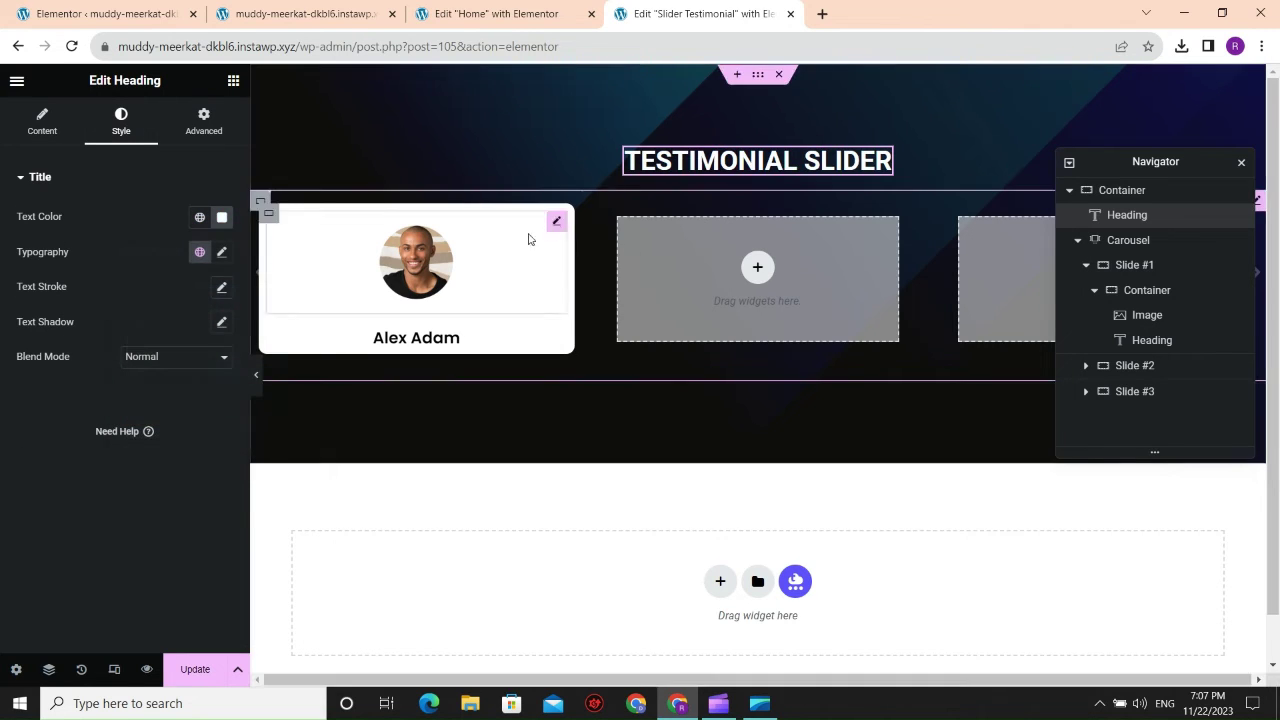
Set the TESTIMONIAL SLIDER heading's font family to Oswald and its font size to about 55 px.
{"action": "left_click", "coordinate": [222, 252]}
{"action": "left_click", "coordinate": [152, 335]}
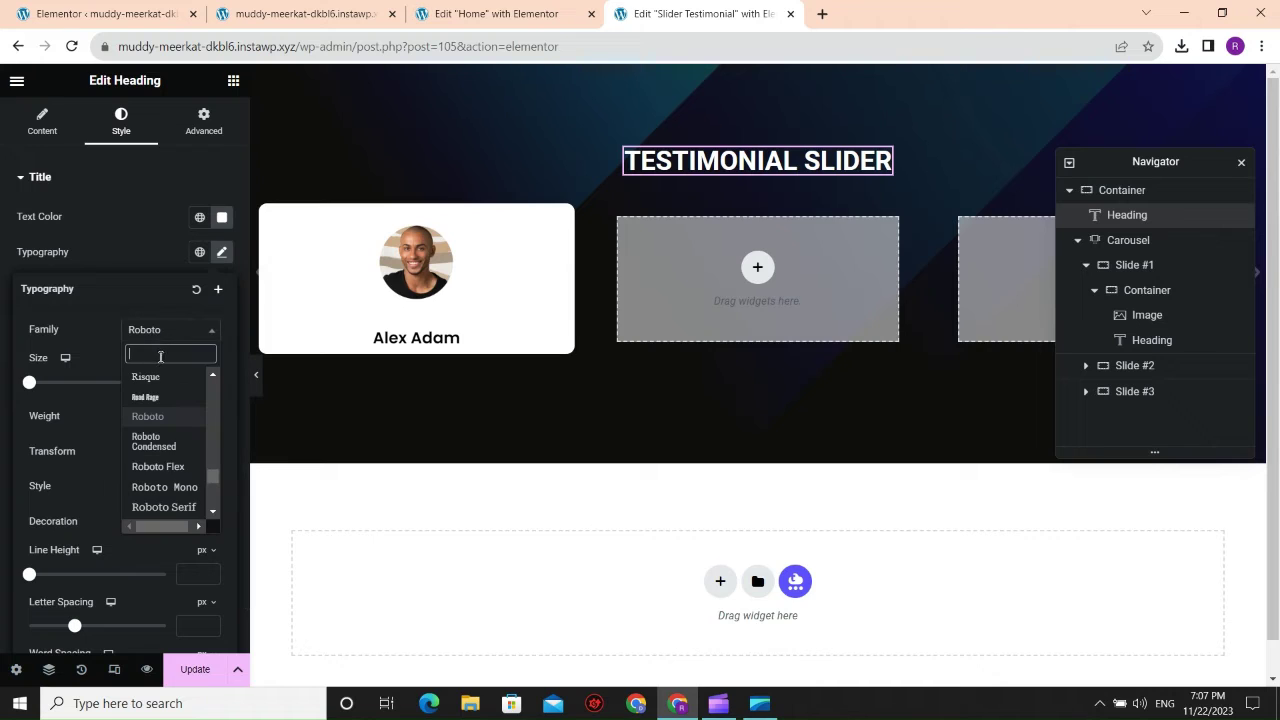
{"action": "type", "text": "oswald"}
{"action": "key", "text": "Return"}
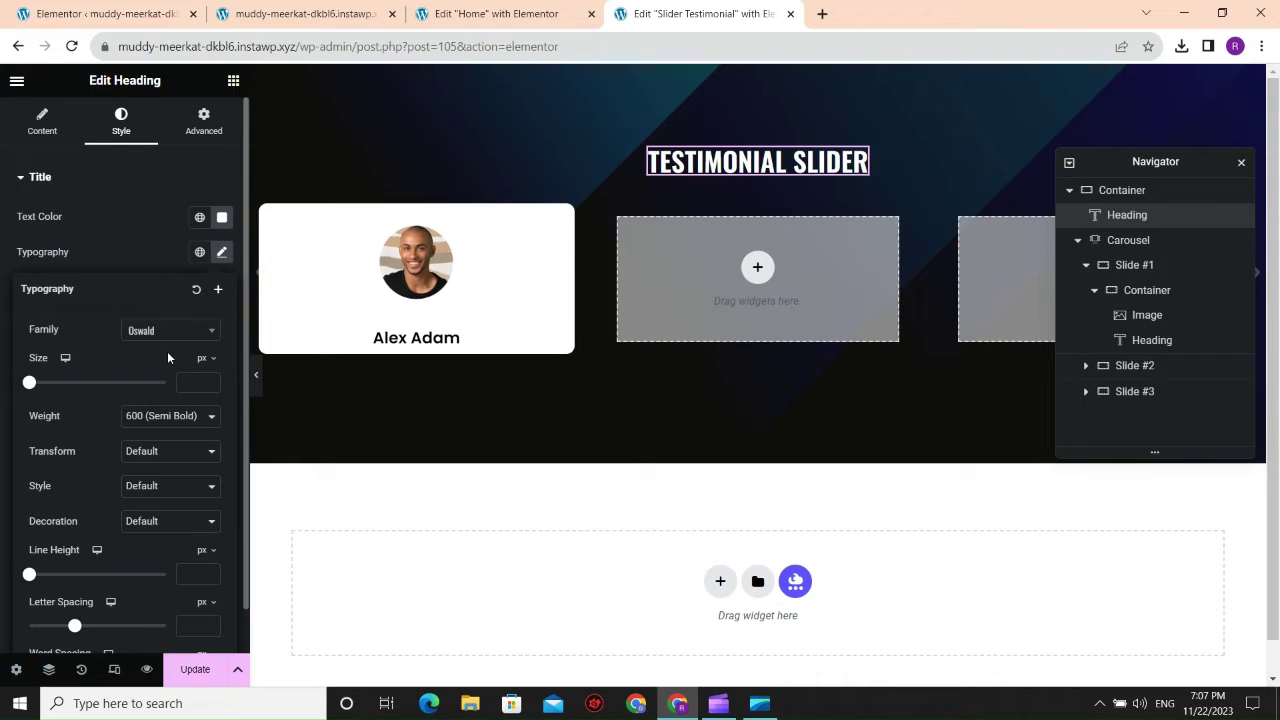
{"action": "left_click", "coordinate": [210, 379]}
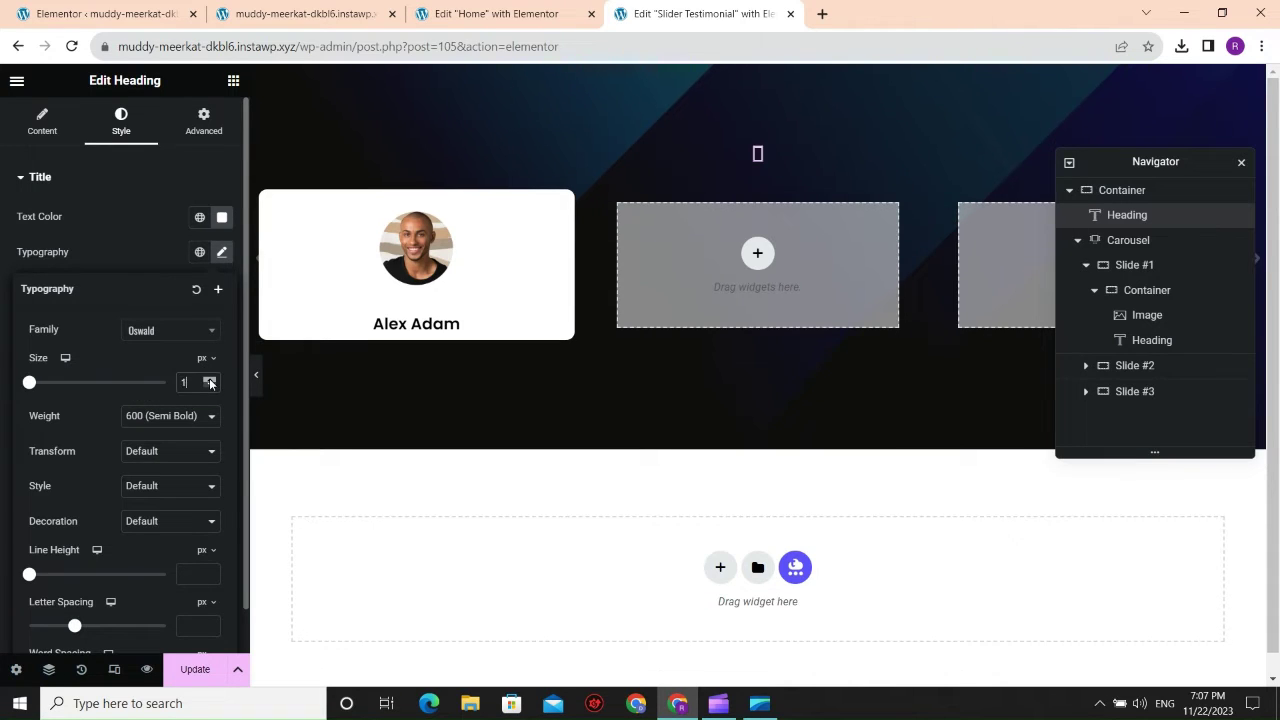
{"action": "left_click_drag", "start_coordinate": [210, 379], "coordinate": [210, 381]}
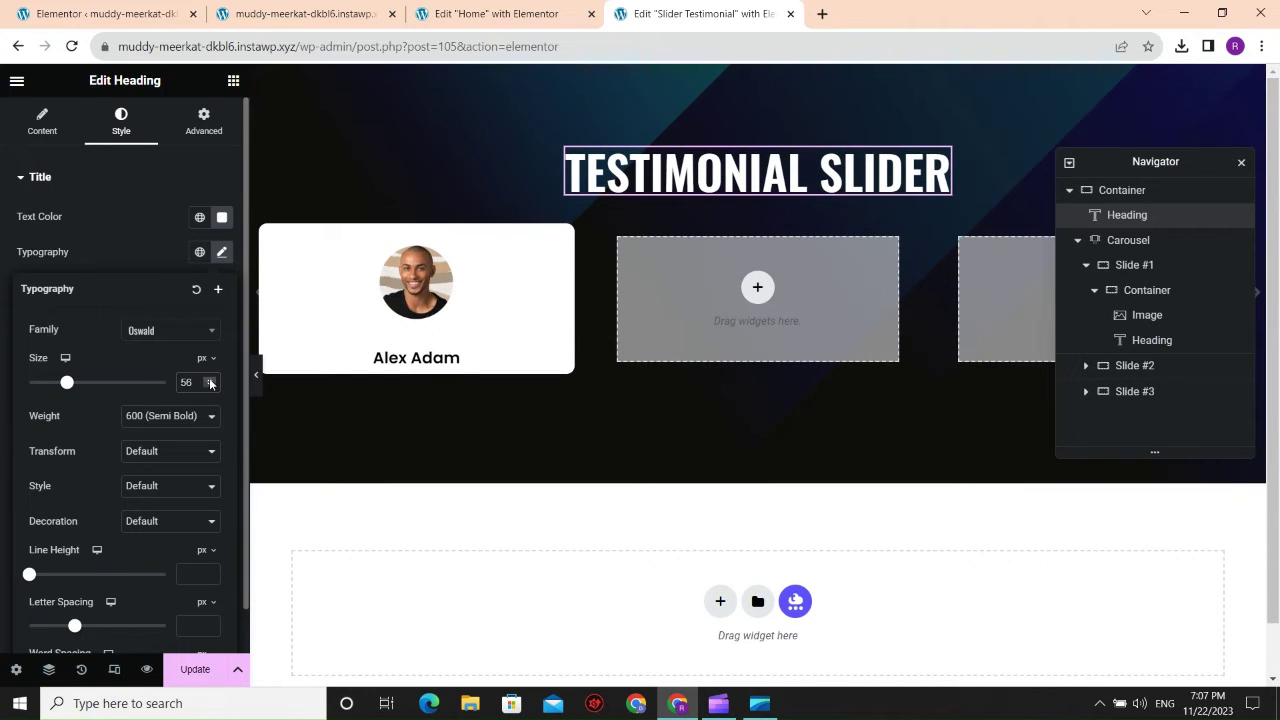
{"action": "left_click", "coordinate": [210, 385]}
Wrap the word SLIDER in the heading title in a span tag with the id "red".
{"action": "left_click", "coordinate": [42, 118]}
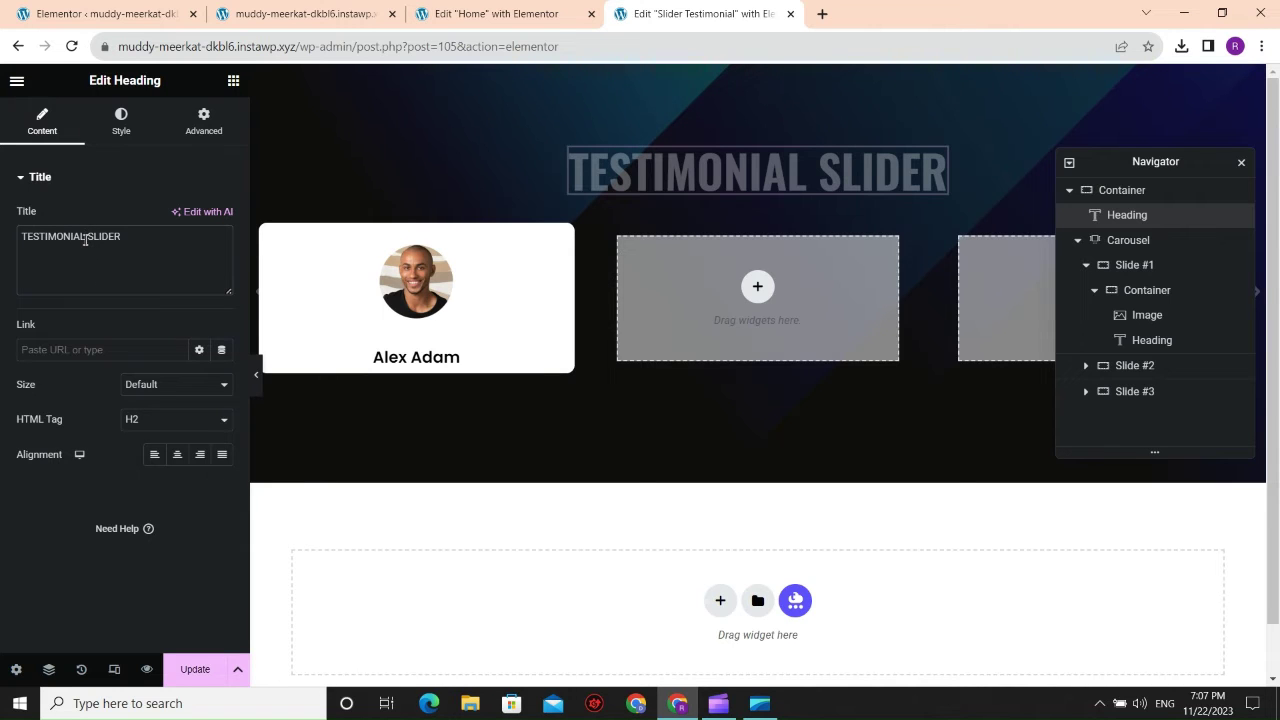
{"action": "type", "text": "<span"}
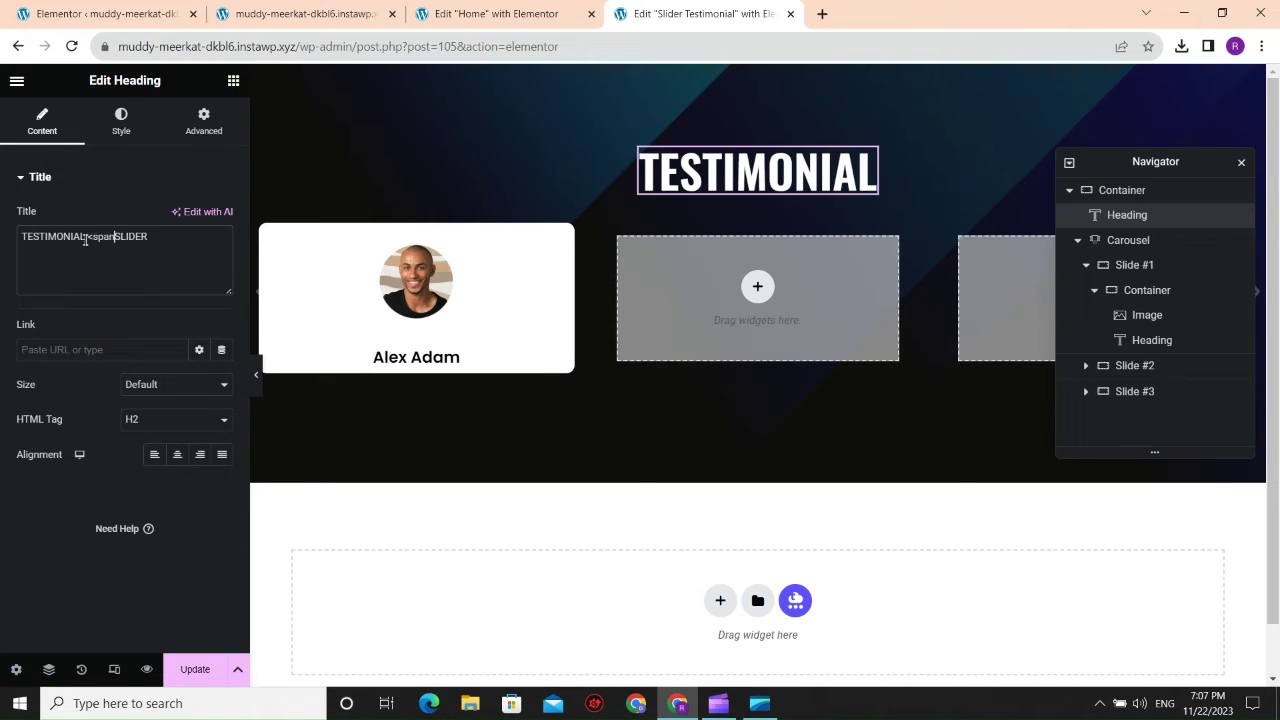
{"action": "type", "text": ">"}
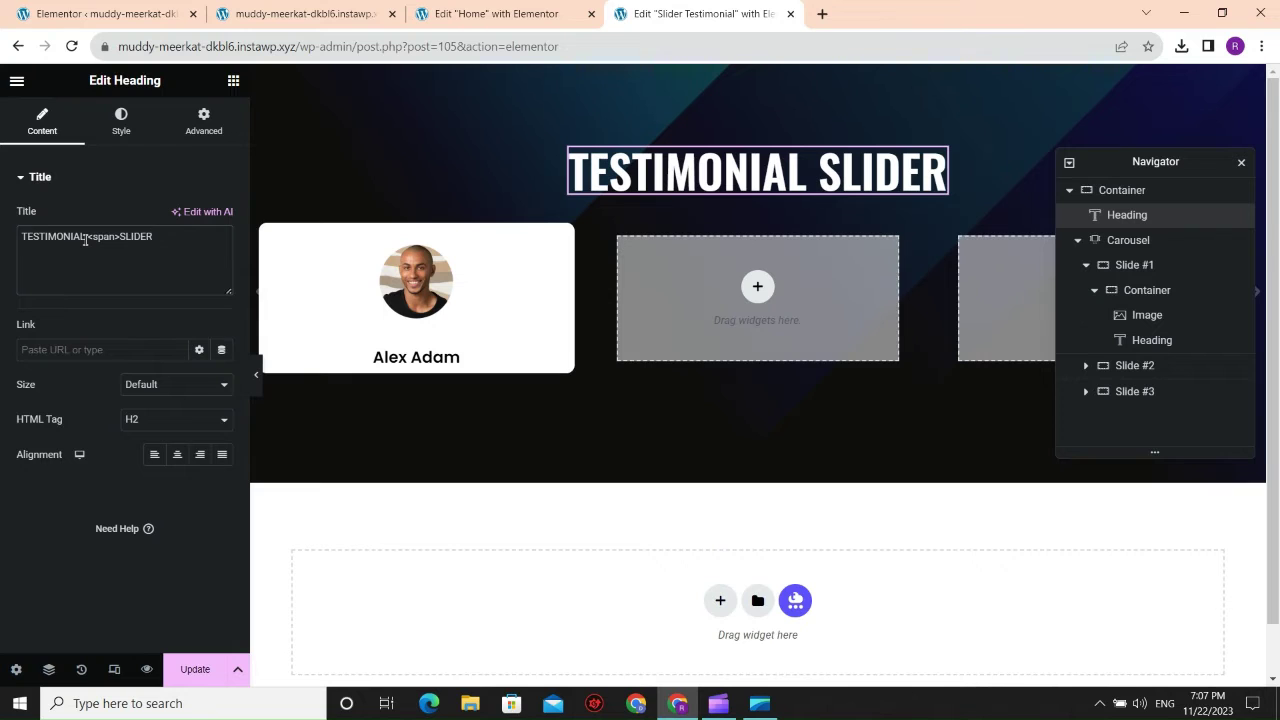
{"action": "type", "text": "</s id=\"\"red"}
Add custom CSS to the heading that gives the #red element the rule color: red;.
{"action": "left_click", "coordinate": [204, 121]}
{"action": "scroll", "coordinate": [110, 370], "scroll_direction": "down", "scroll_amount": 10}
{"action": "left_click", "coordinate": [88, 532]}
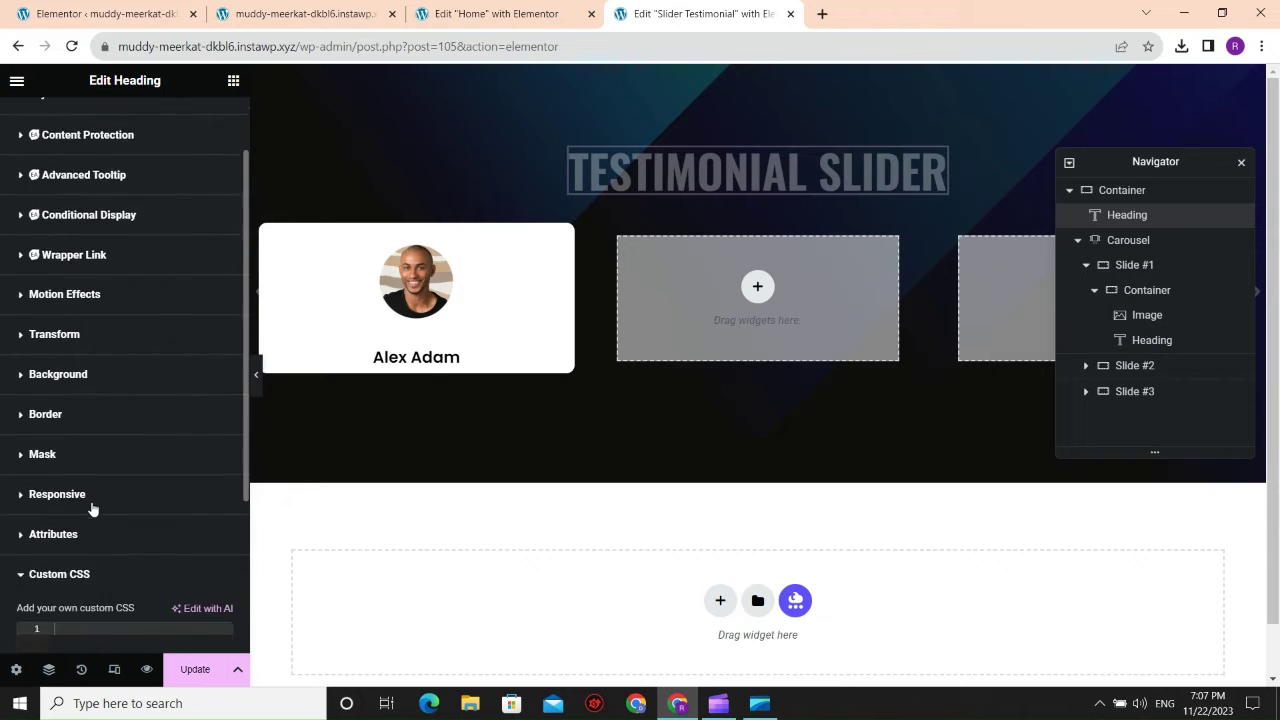
{"action": "scroll", "coordinate": [90, 495], "scroll_direction": "down", "scroll_amount": 2}
{"action": "type", "text": "#"}
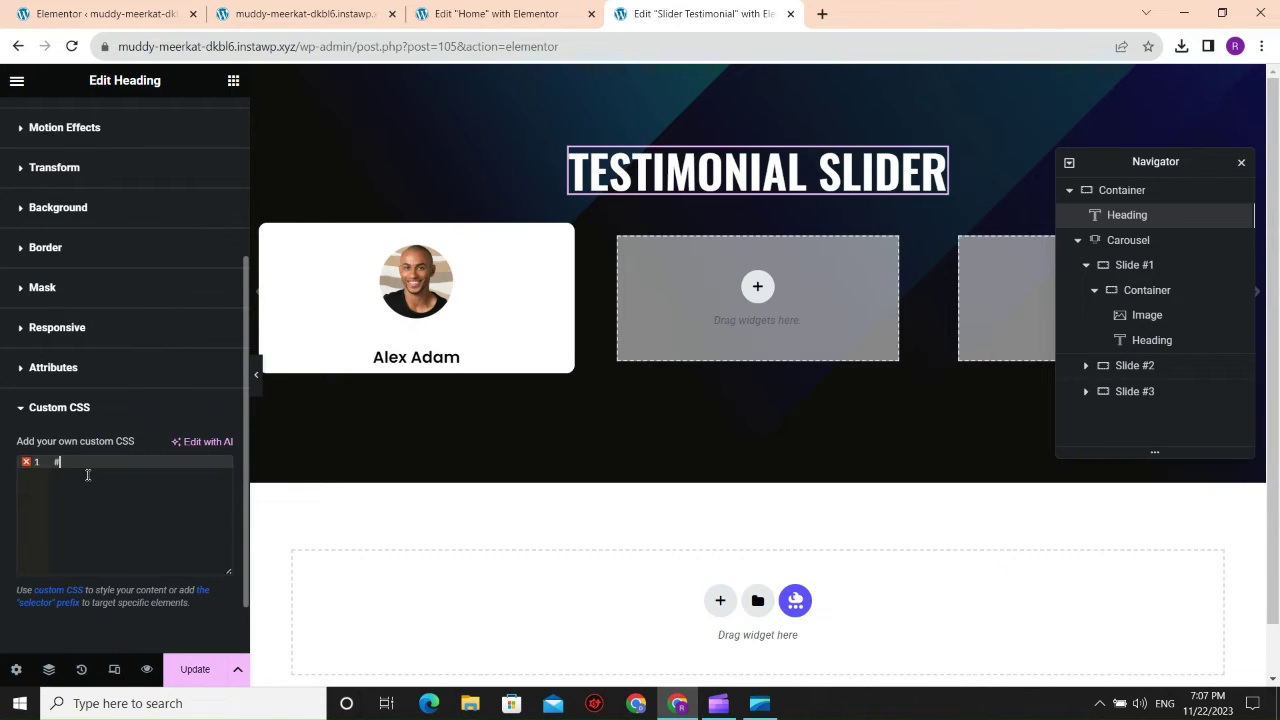
{"action": "type", "text": "red {"}
{"action": "key", "text": "Return"}
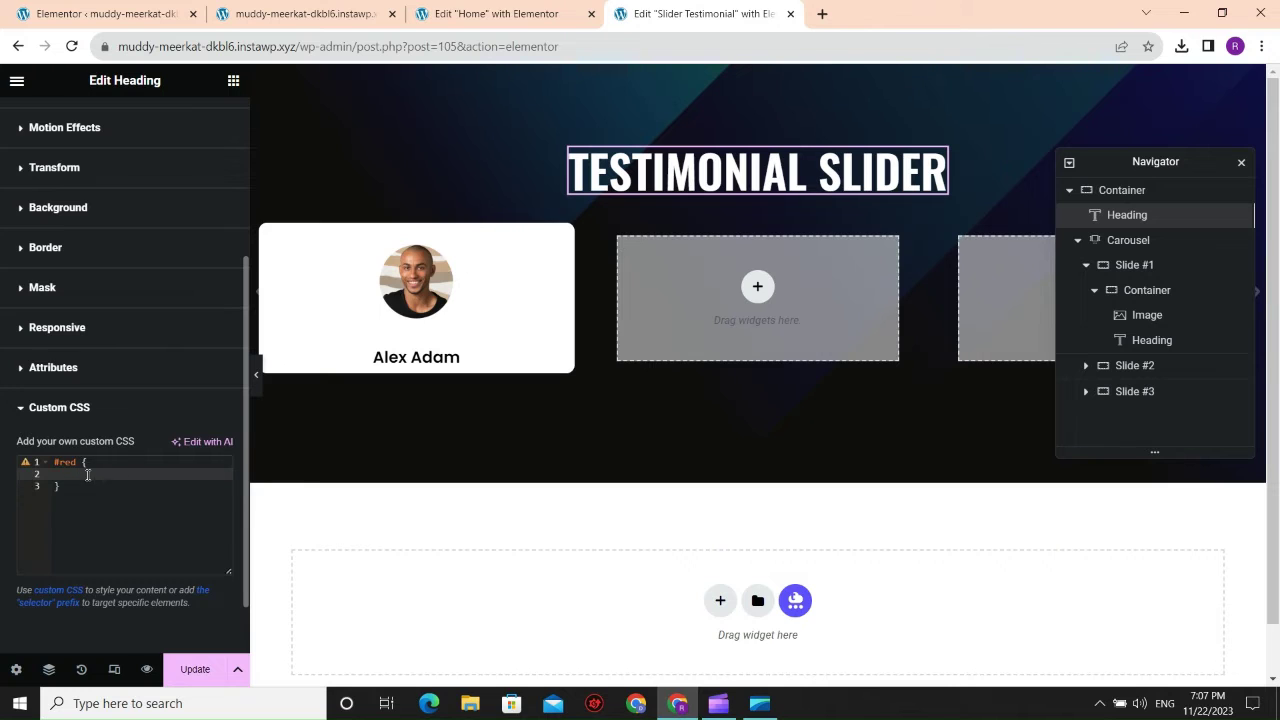
{"action": "type", "text": "color"}
{"action": "key", "text": "Escape"}
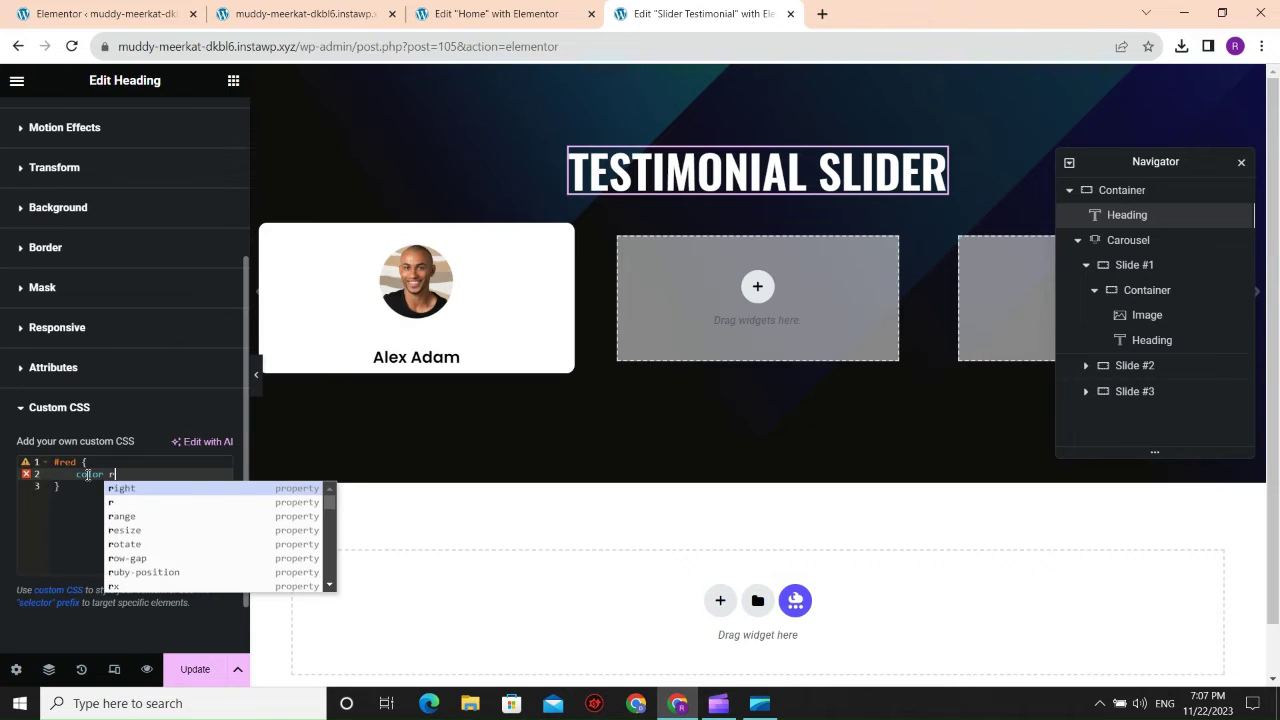
{"action": "type", "text": "r"}
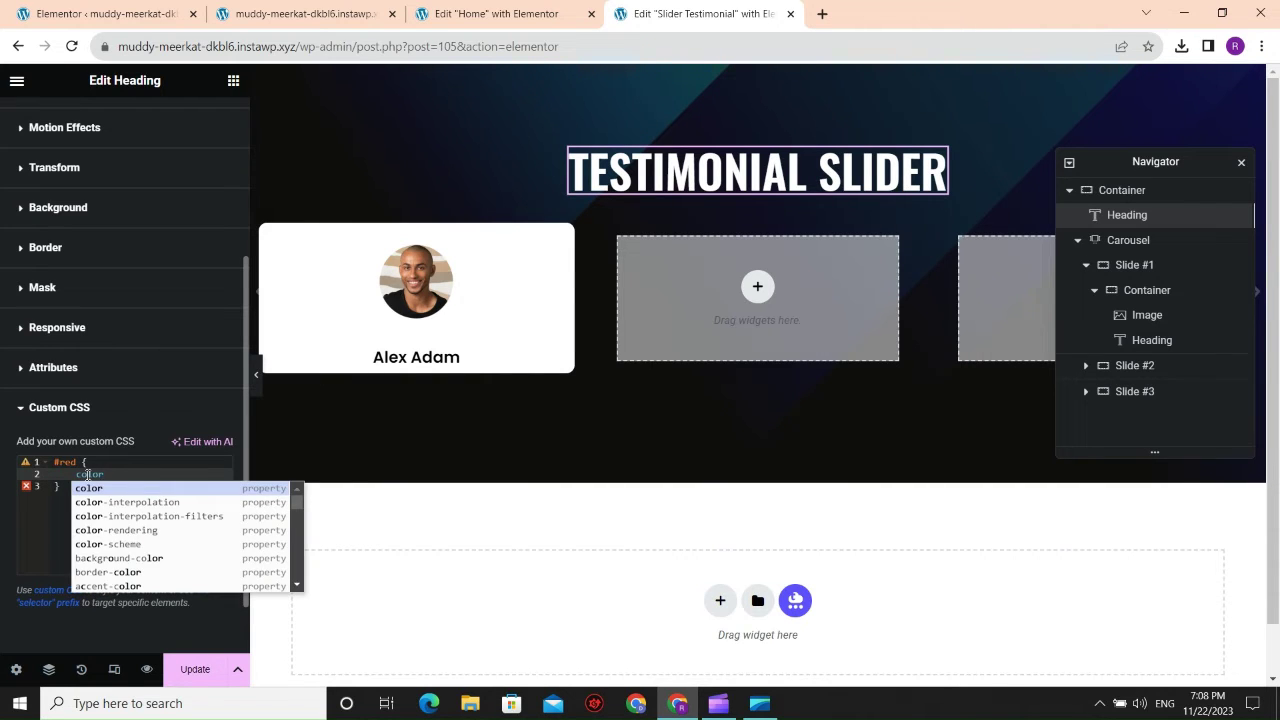
{"action": "type", "text": ": red;"}
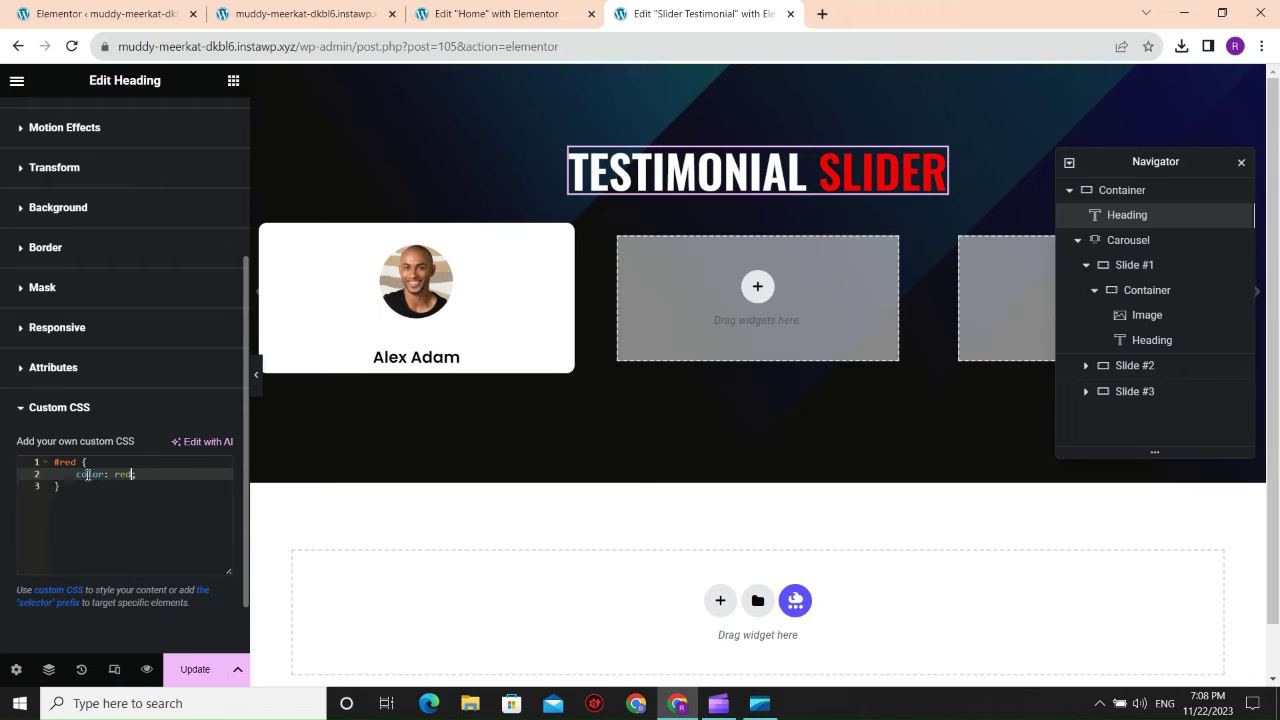
Add a Divider widget directly below the TESTIMONIAL SLIDER heading and reduce its width to about 39%.
{"action": "left_click", "coordinate": [233, 80]}
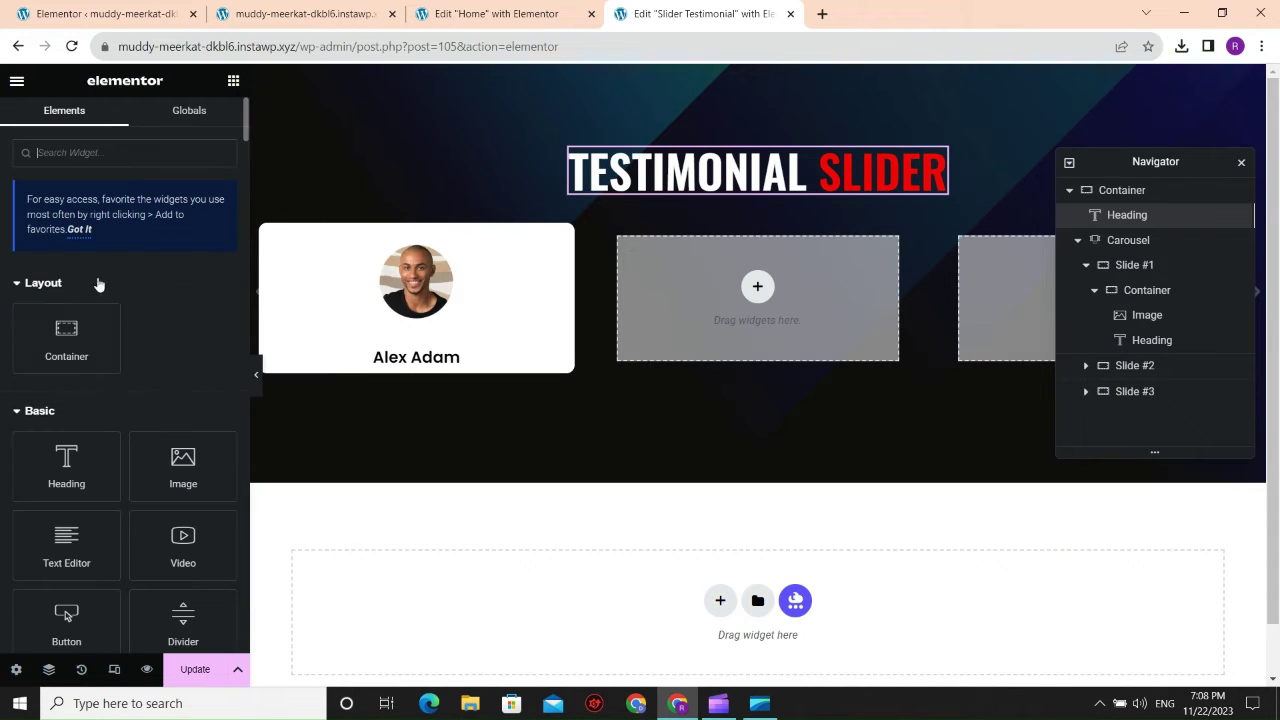
{"action": "left_click", "coordinate": [93, 151]}
{"action": "type", "text": "divider"}
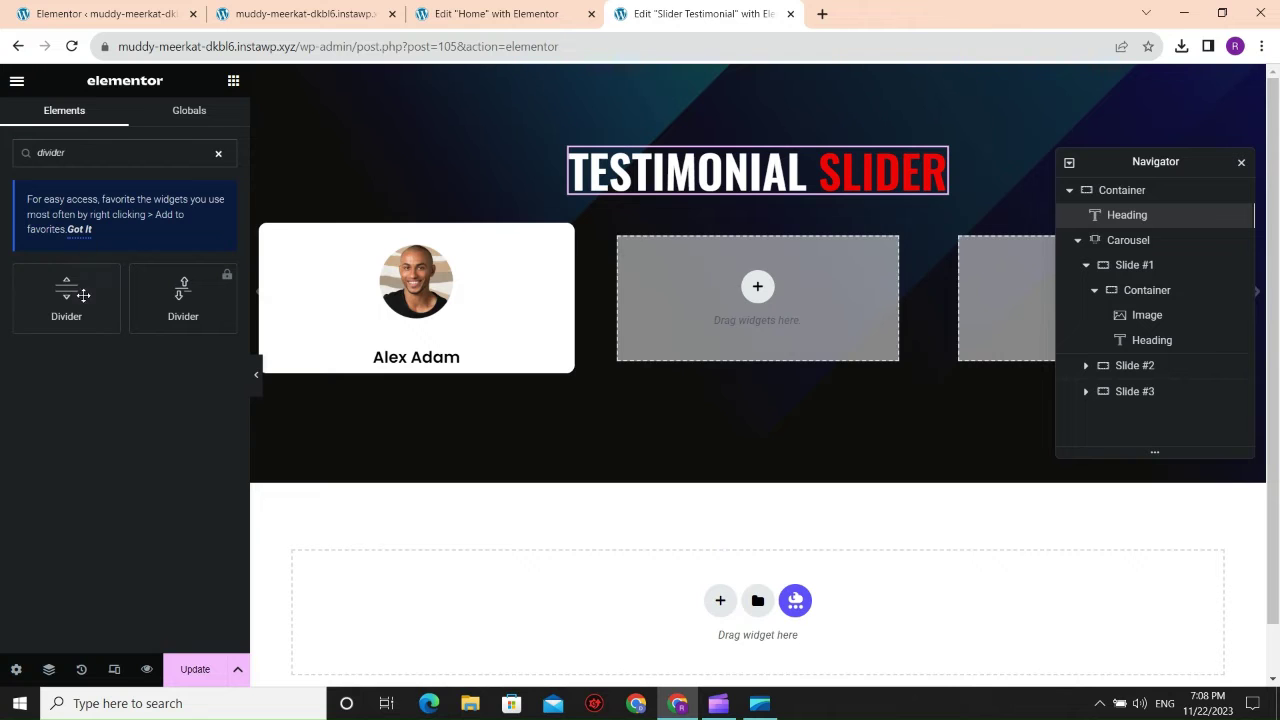
{"action": "left_click_drag", "start_coordinate": [83, 295], "coordinate": [715, 200]}
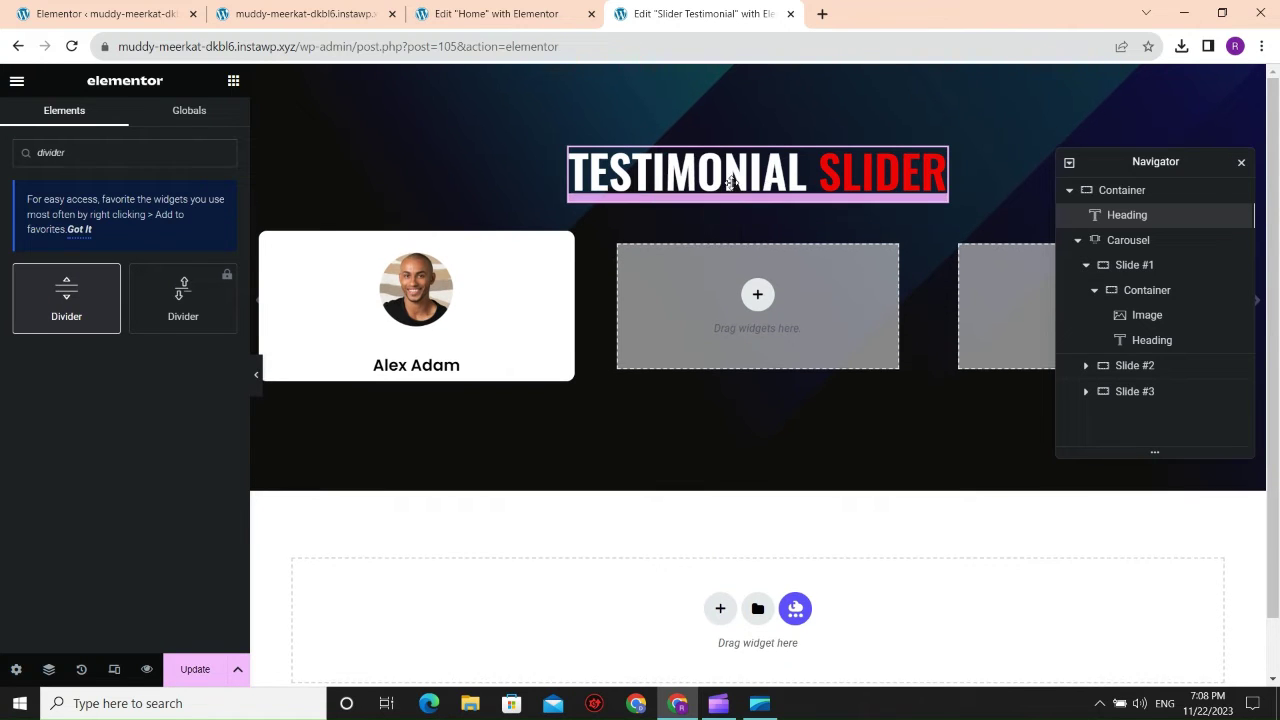
{"action": "left_click_drag", "start_coordinate": [177, 270], "coordinate": [80, 270]}
Apply the global red color to the divider and set its weight to 4.
{"action": "left_click", "coordinate": [120, 140]}
{"action": "left_click", "coordinate": [200, 218]}
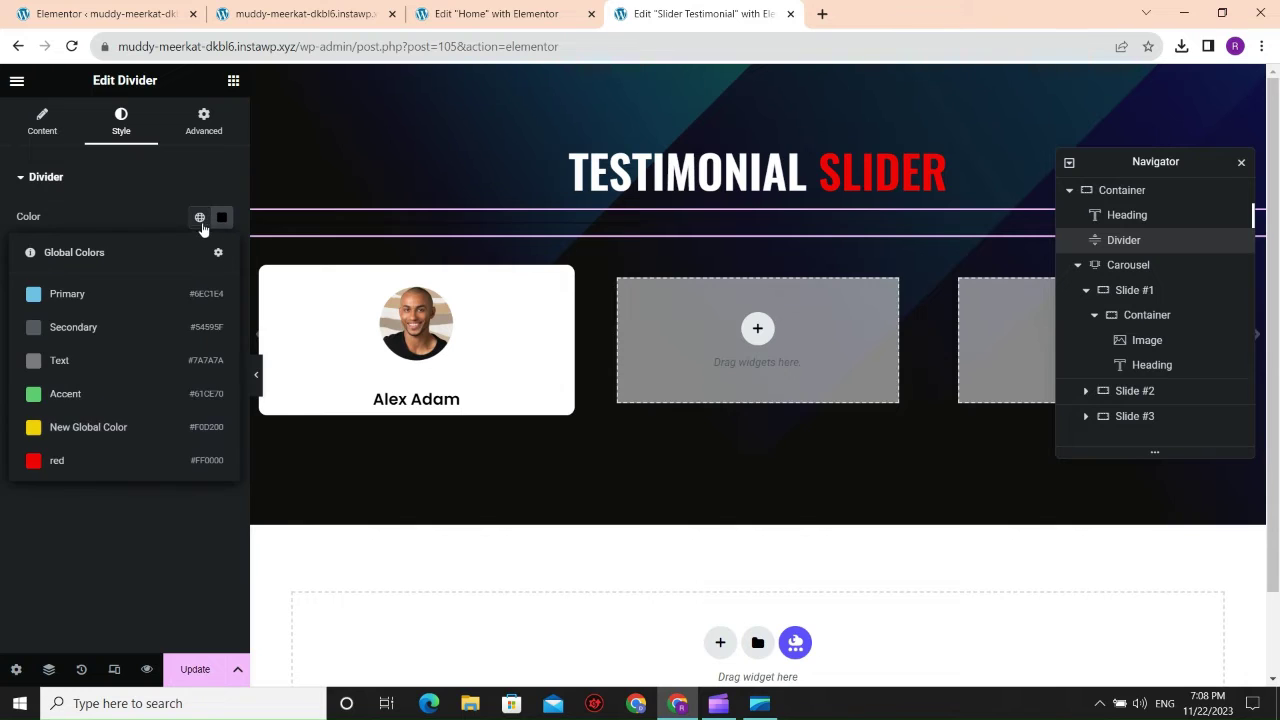
{"action": "left_click", "coordinate": [100, 457]}
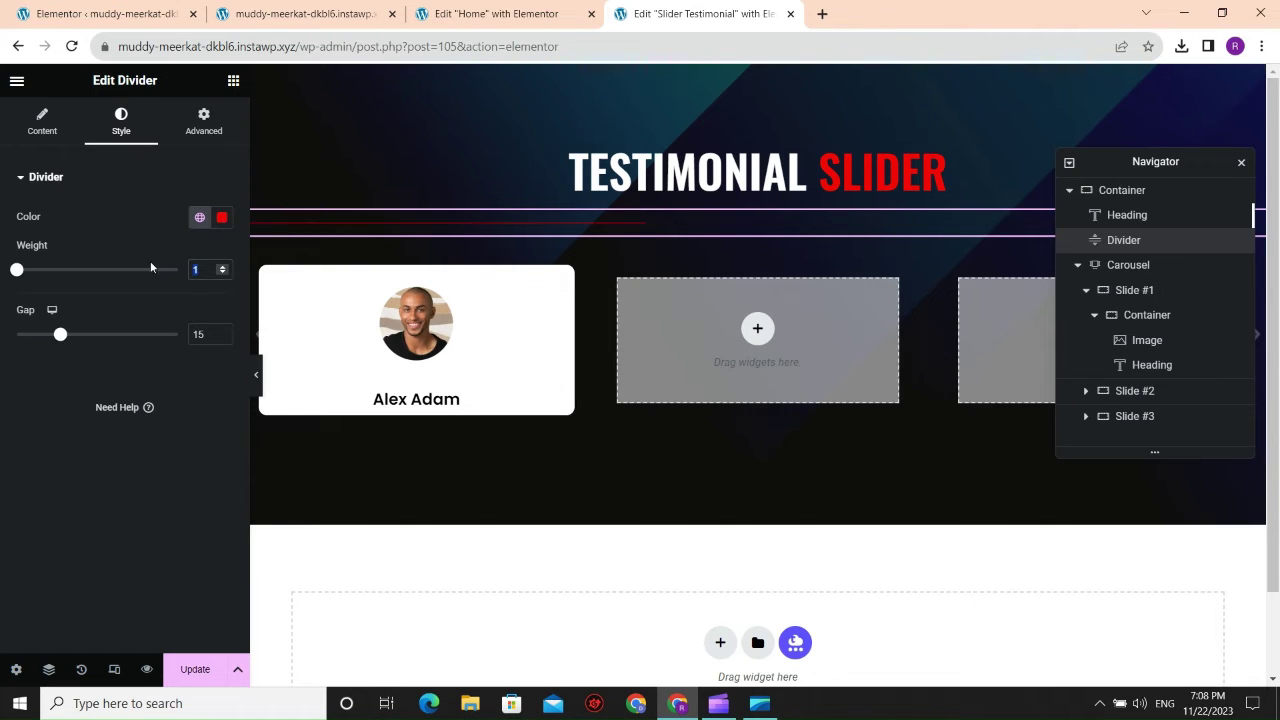
{"action": "type", "text": "4"}
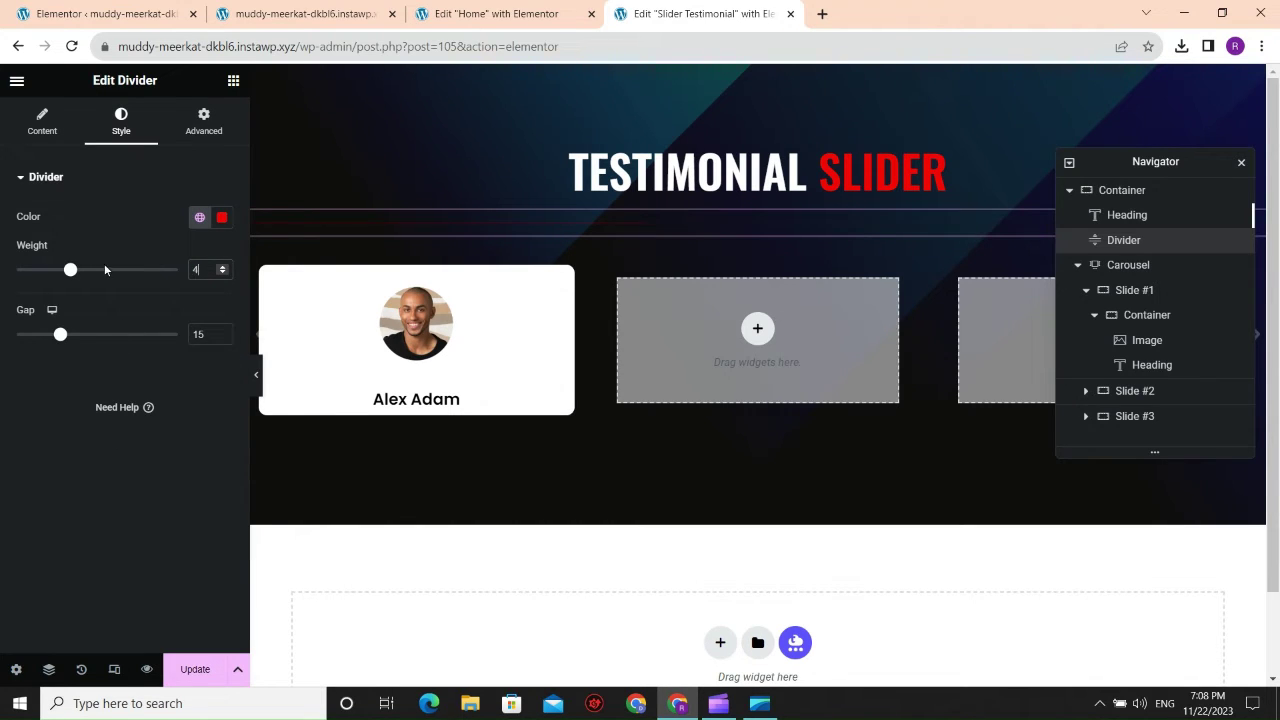
Center the divider and narrow its width to 17%.
{"action": "left_click", "coordinate": [24, 135]}
{"action": "left_click", "coordinate": [200, 303]}
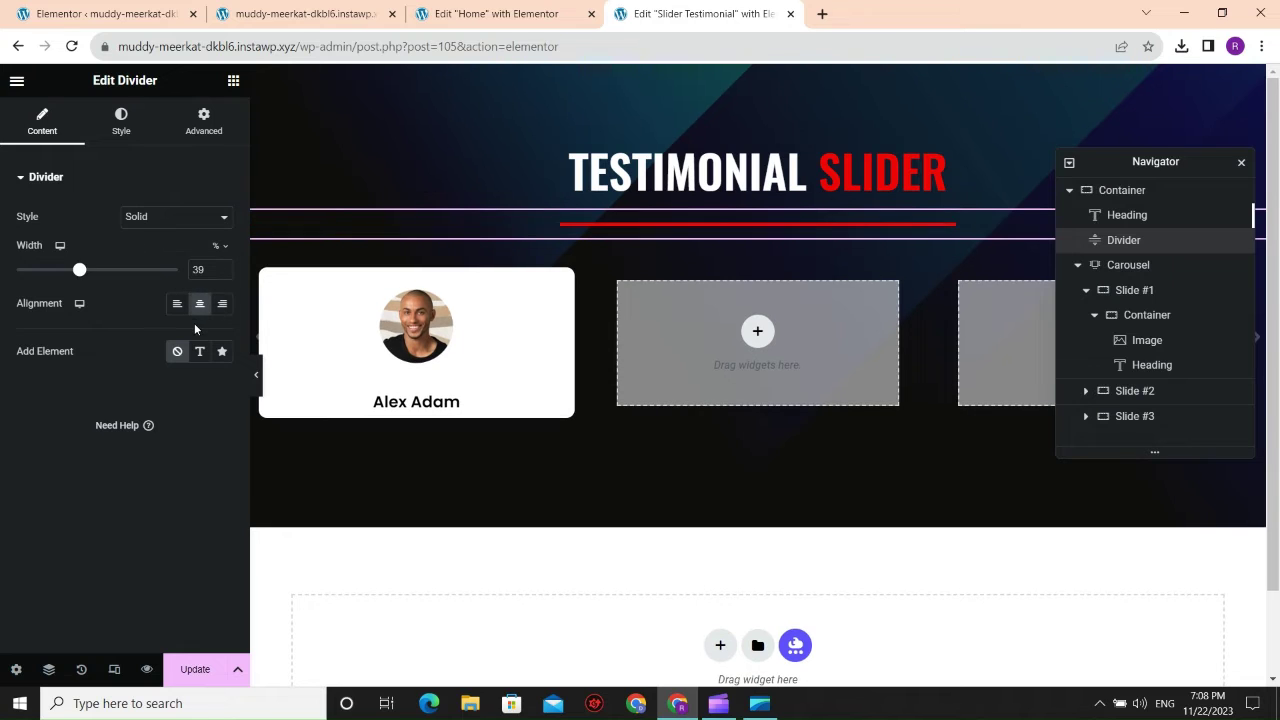
{"action": "left_click_drag", "start_coordinate": [85, 279], "coordinate": [48, 280]}
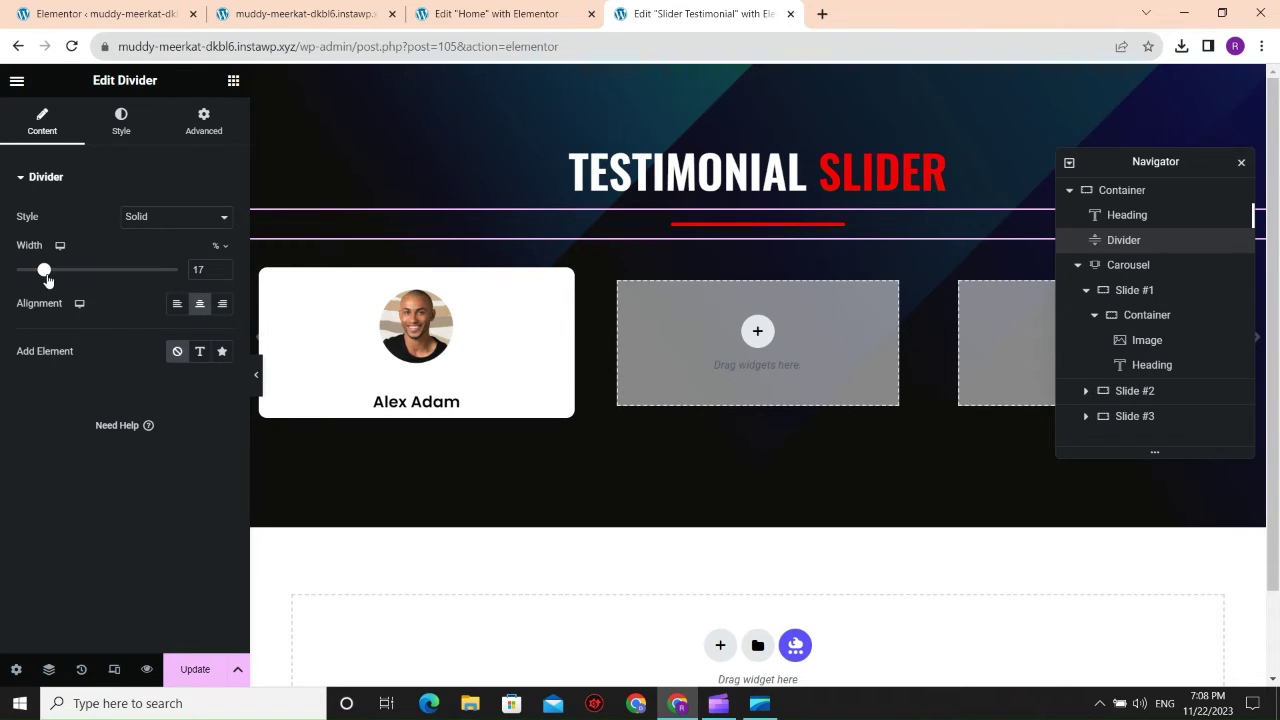
Compare the heading and divider in the full-width editor view with the finished testimonial slider page.
{"action": "left_click", "coordinate": [254, 374]}
{"action": "left_click", "coordinate": [310, 12]}
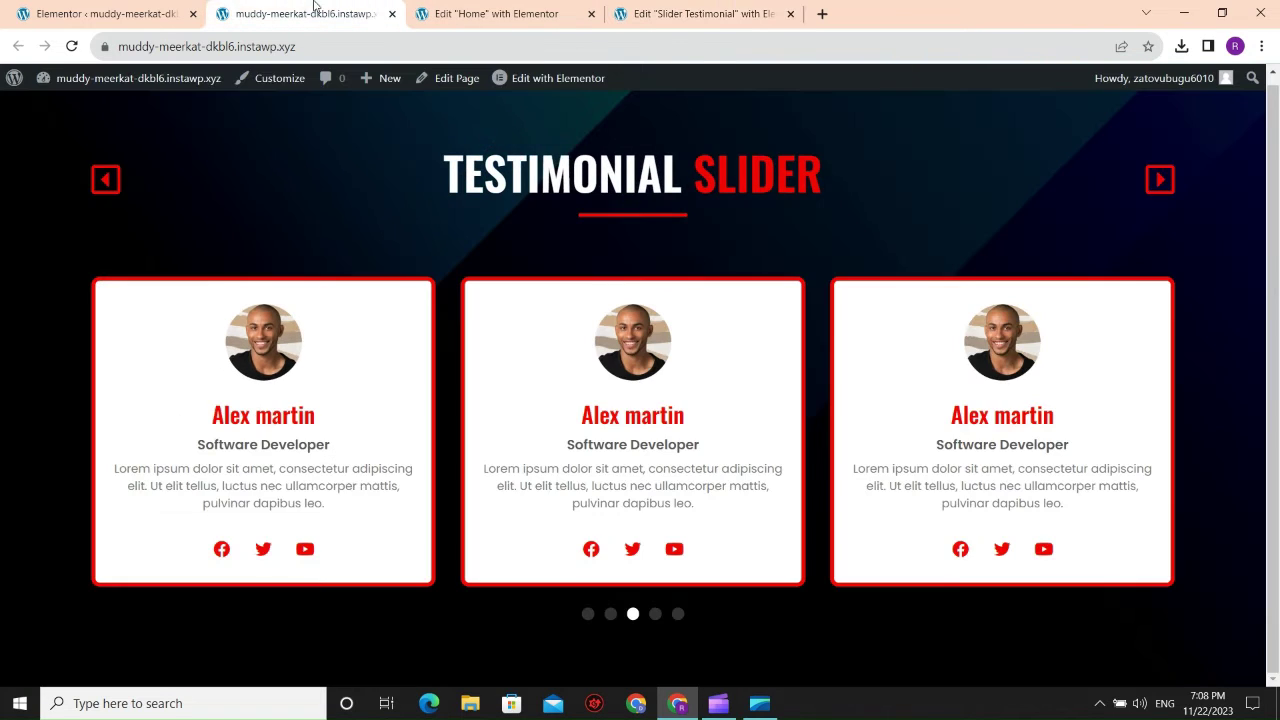
{"action": "left_click", "coordinate": [680, 12]}
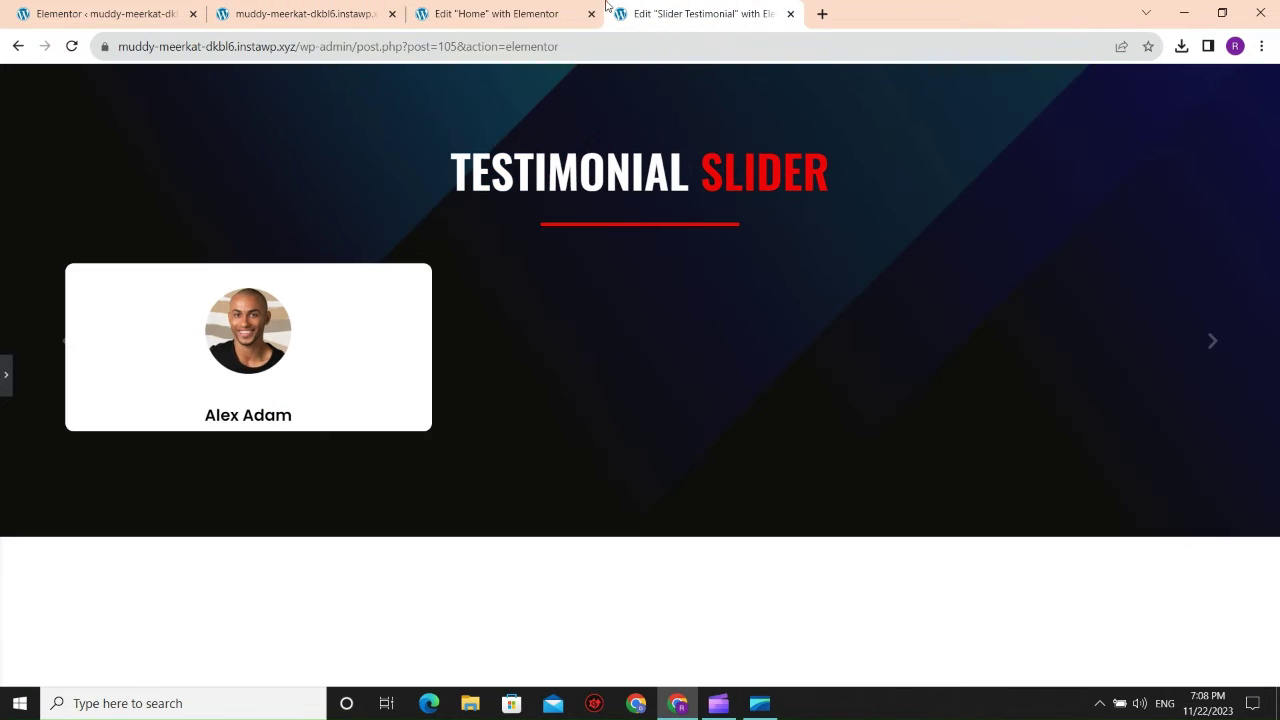
{"action": "left_click", "coordinate": [525, 10]}
{"action": "left_click", "coordinate": [680, 12]}
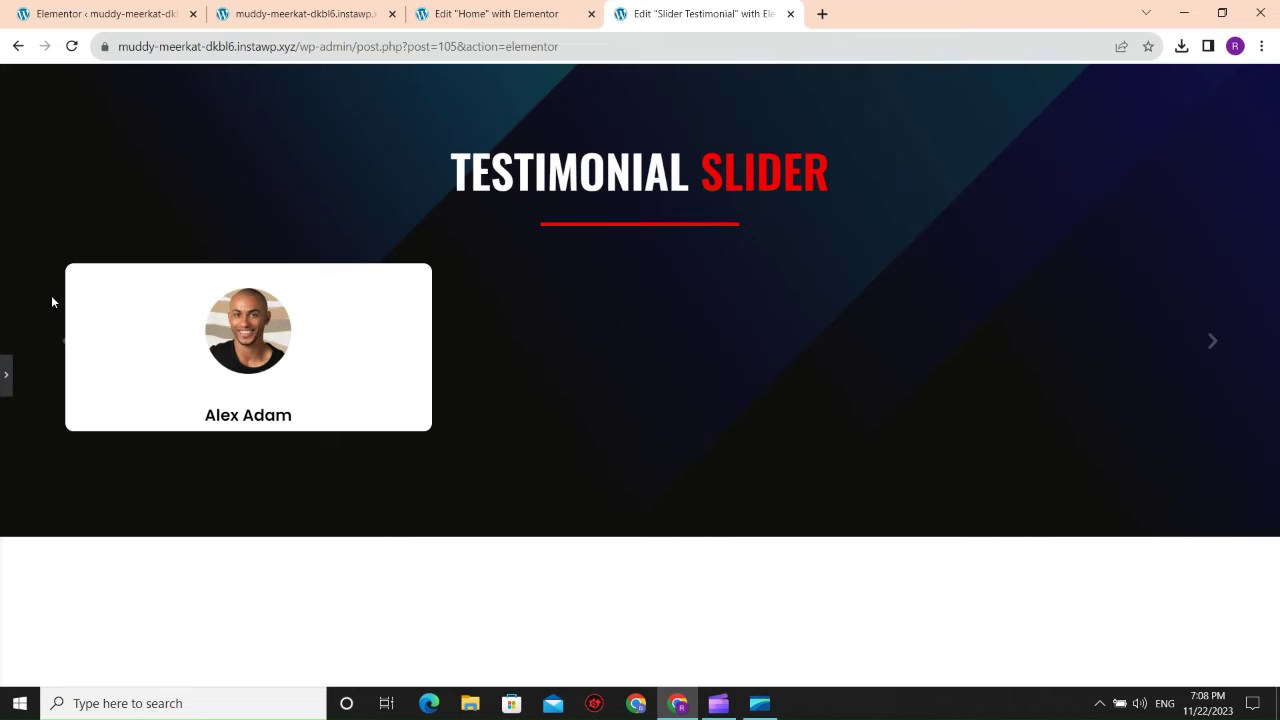
{"action": "left_click", "coordinate": [4, 372]}
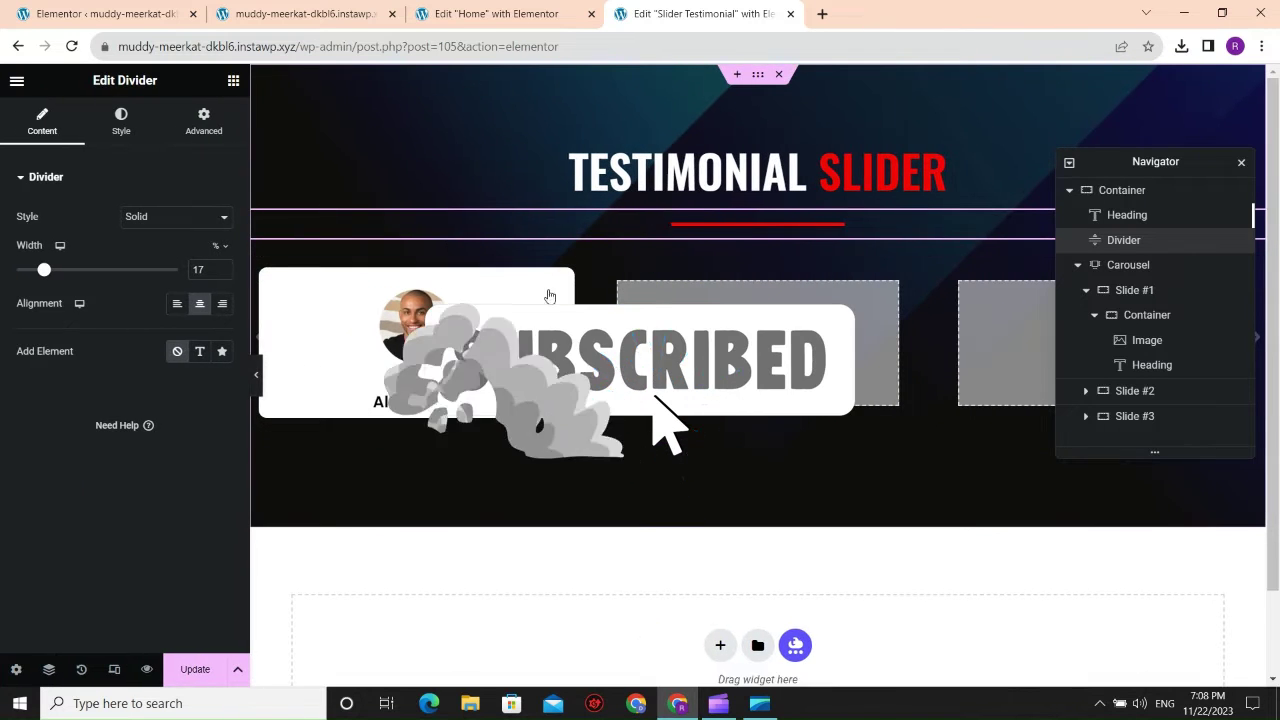
Set the divider's width to 11% and its gap to 10.
{"action": "left_click", "coordinate": [36, 270]}
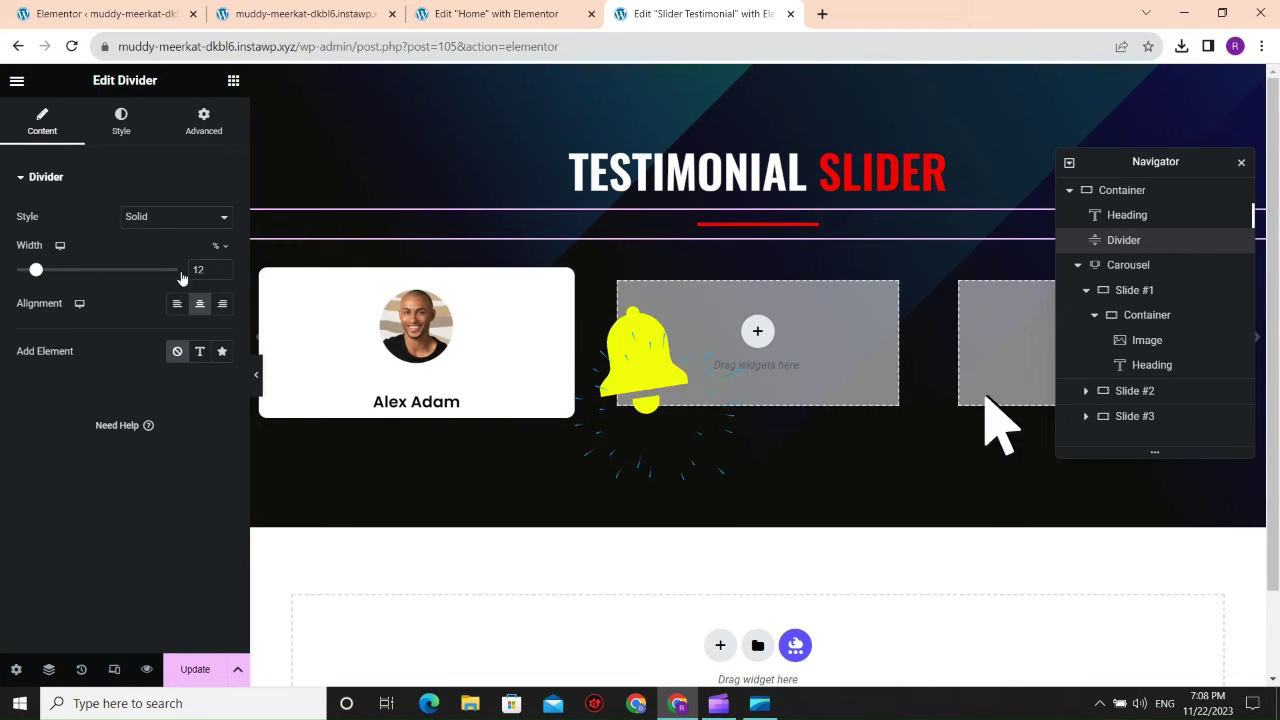
{"action": "left_click", "coordinate": [222, 267]}
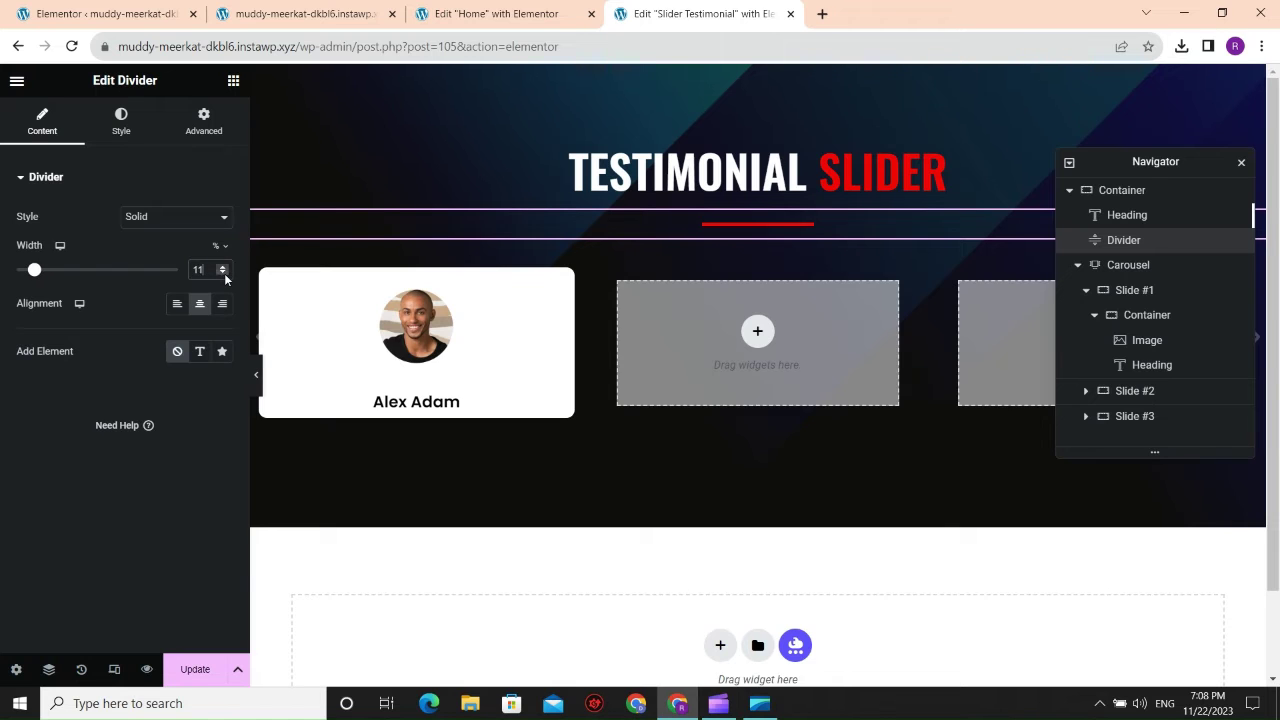
{"action": "left_click", "coordinate": [121, 133]}
{"action": "left_click", "coordinate": [40, 338]}
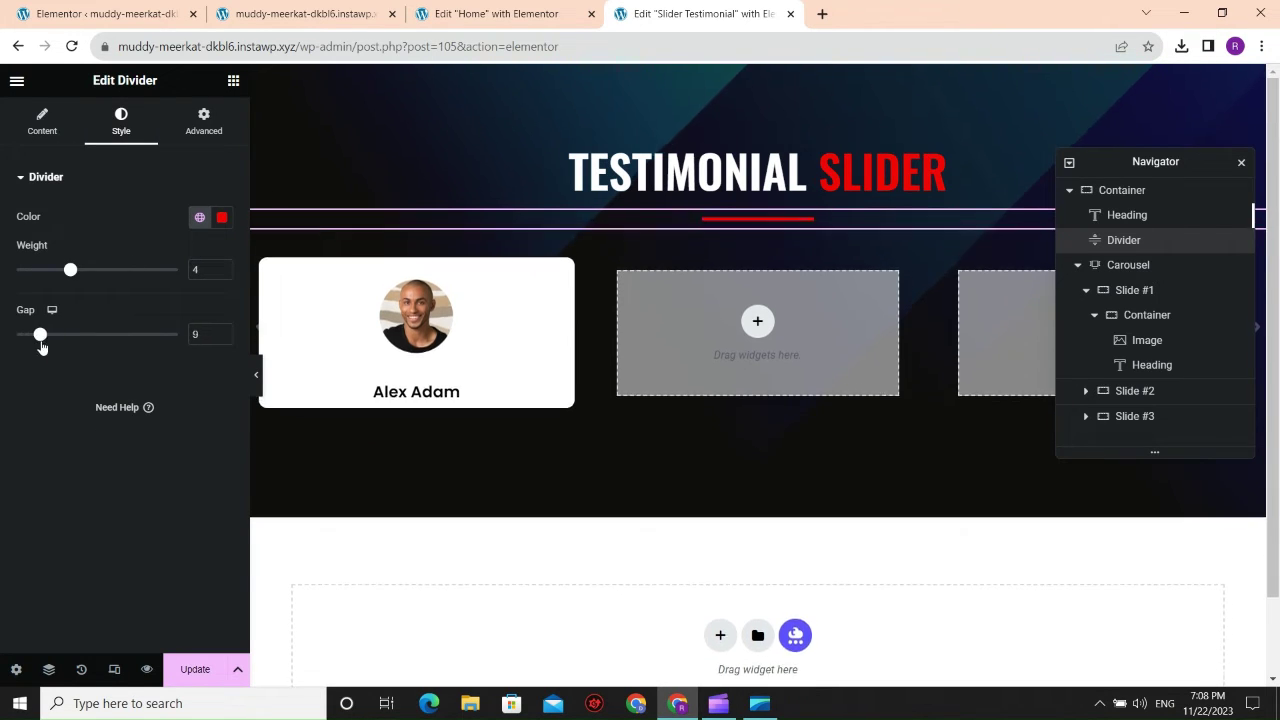
{"action": "left_click", "coordinate": [221, 335]}
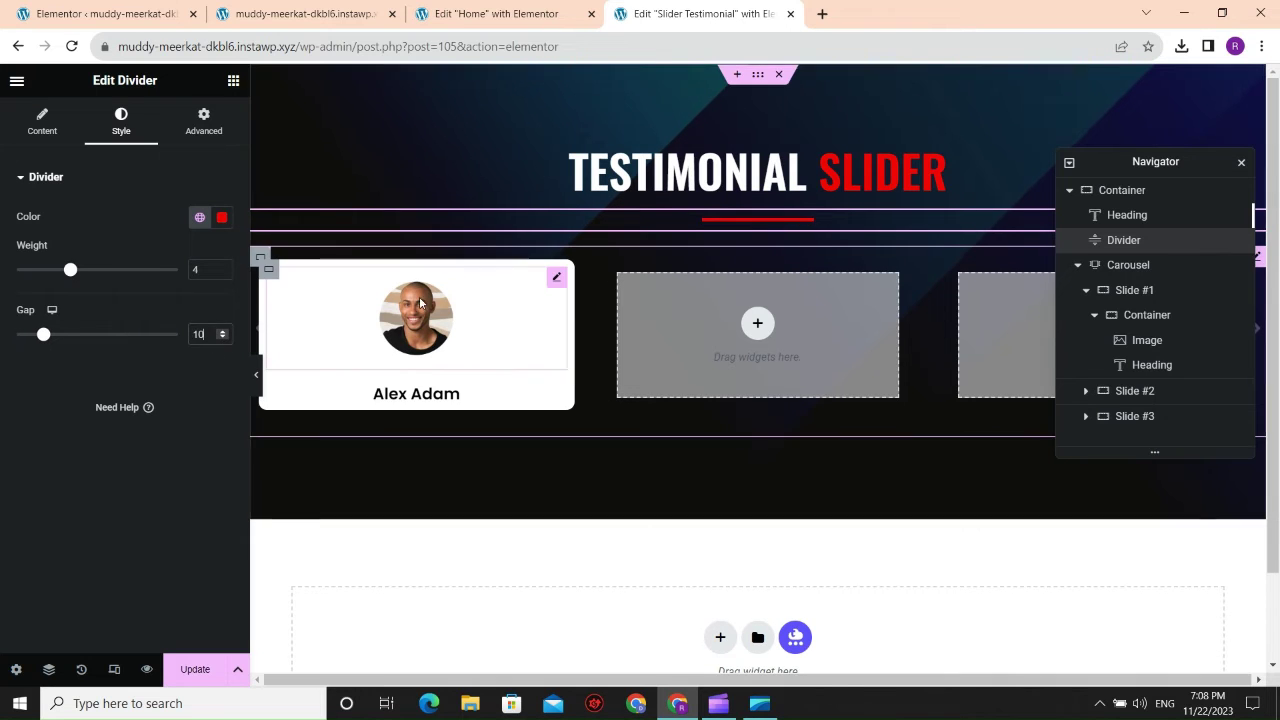
Add a Text Editor widget below the author name in the first slide's card, with the centered text Software Developer.
{"action": "left_click", "coordinate": [233, 81]}
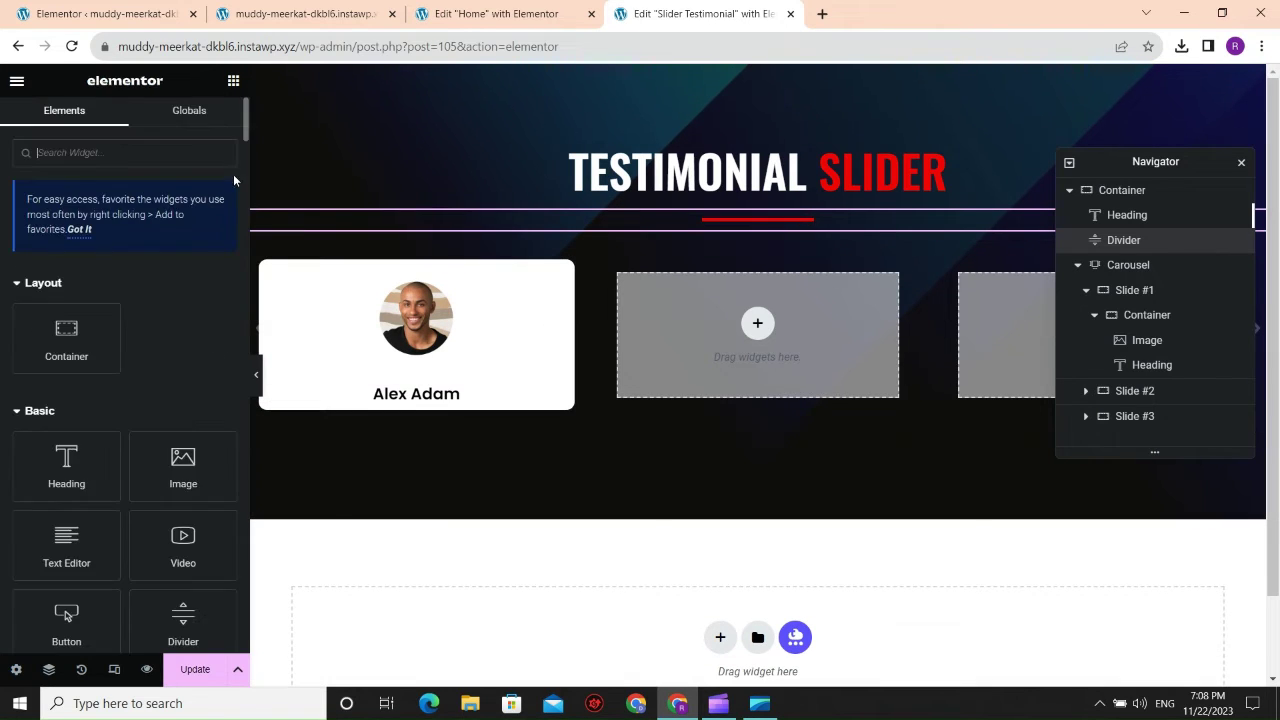
{"action": "scroll", "coordinate": [112, 301], "scroll_direction": "down", "scroll_amount": 5}
{"action": "left_click_drag", "start_coordinate": [94, 314], "coordinate": [420, 408]}
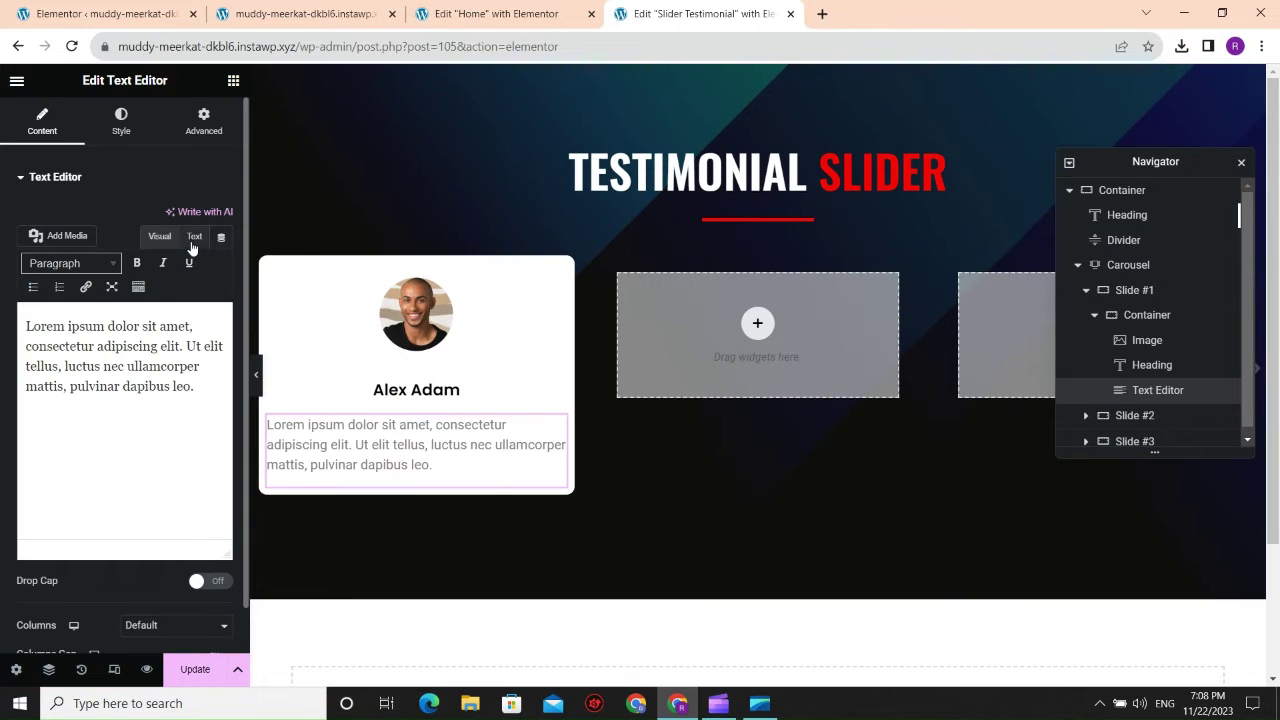
{"action": "left_click_drag", "start_coordinate": [120, 362], "coordinate": [16, 297]}
{"action": "type", "text": "Software Developer"}
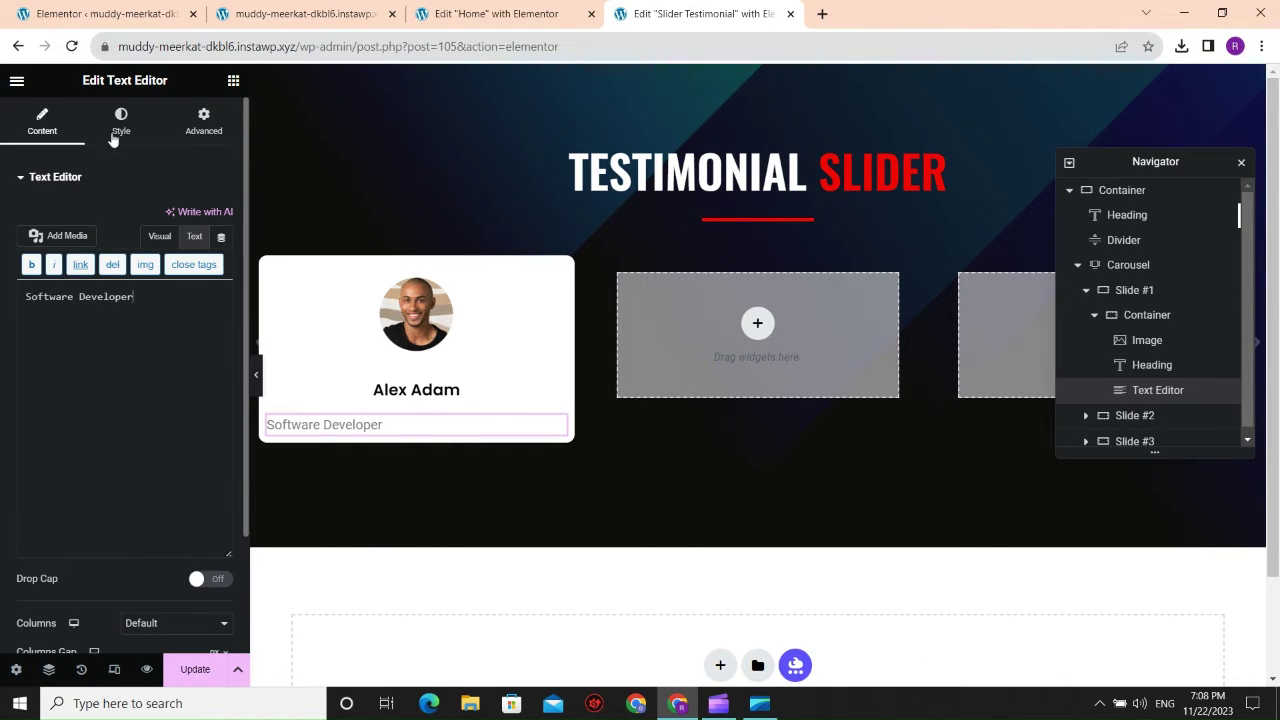
{"action": "left_click", "coordinate": [118, 124]}
{"action": "left_click", "coordinate": [177, 216]}
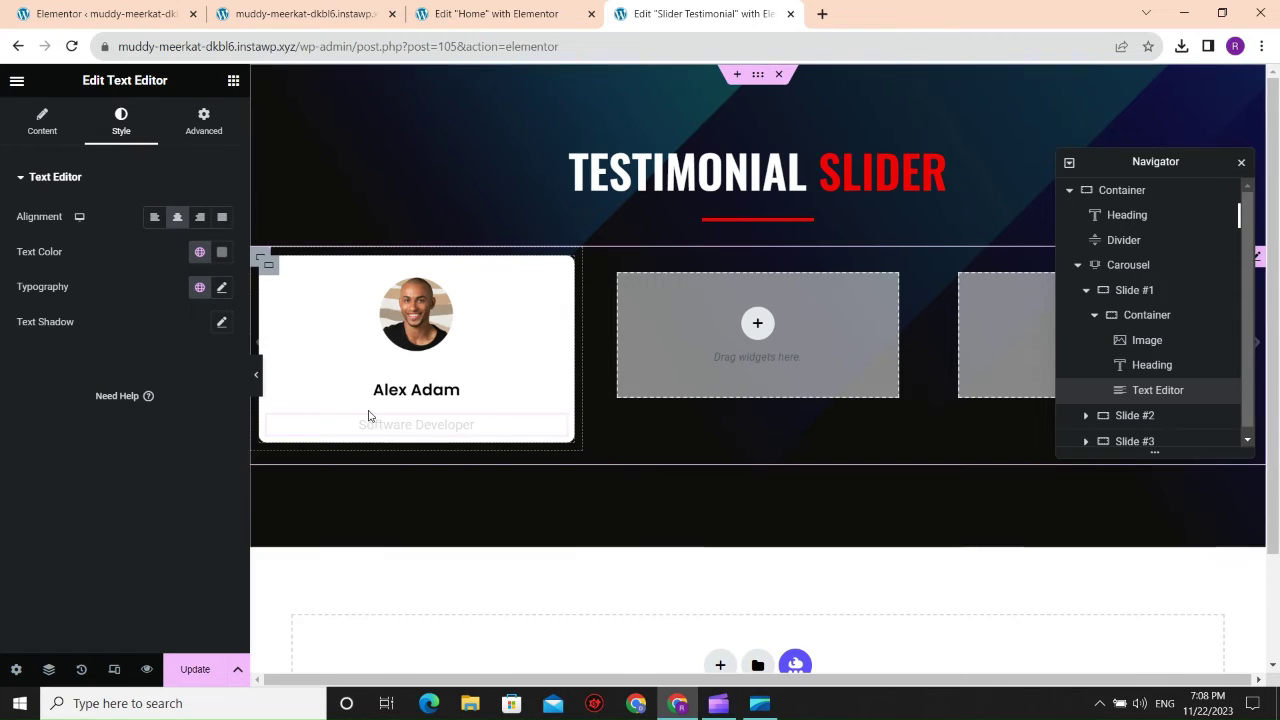
Set the font size of the author name in the first slide's card to 20 px.
{"action": "left_click", "coordinate": [398, 392]}
{"action": "left_click", "coordinate": [221, 252]}
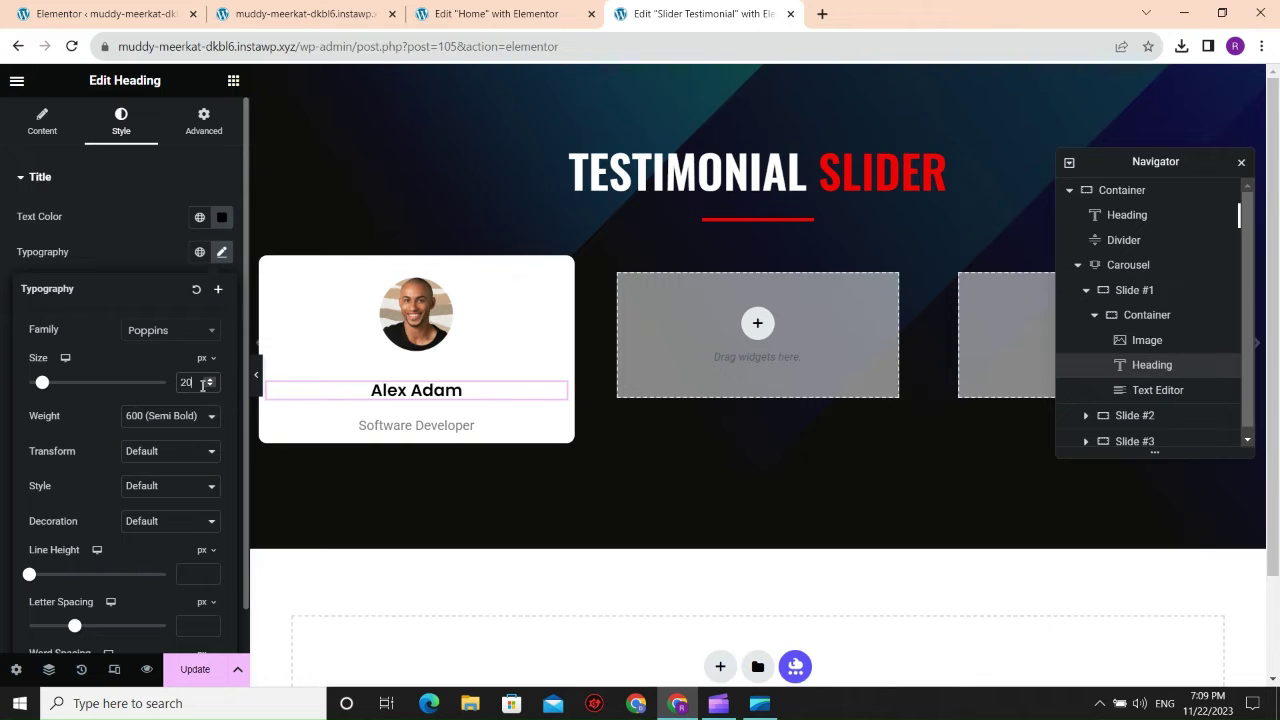
{"action": "left_click", "coordinate": [440, 425]}
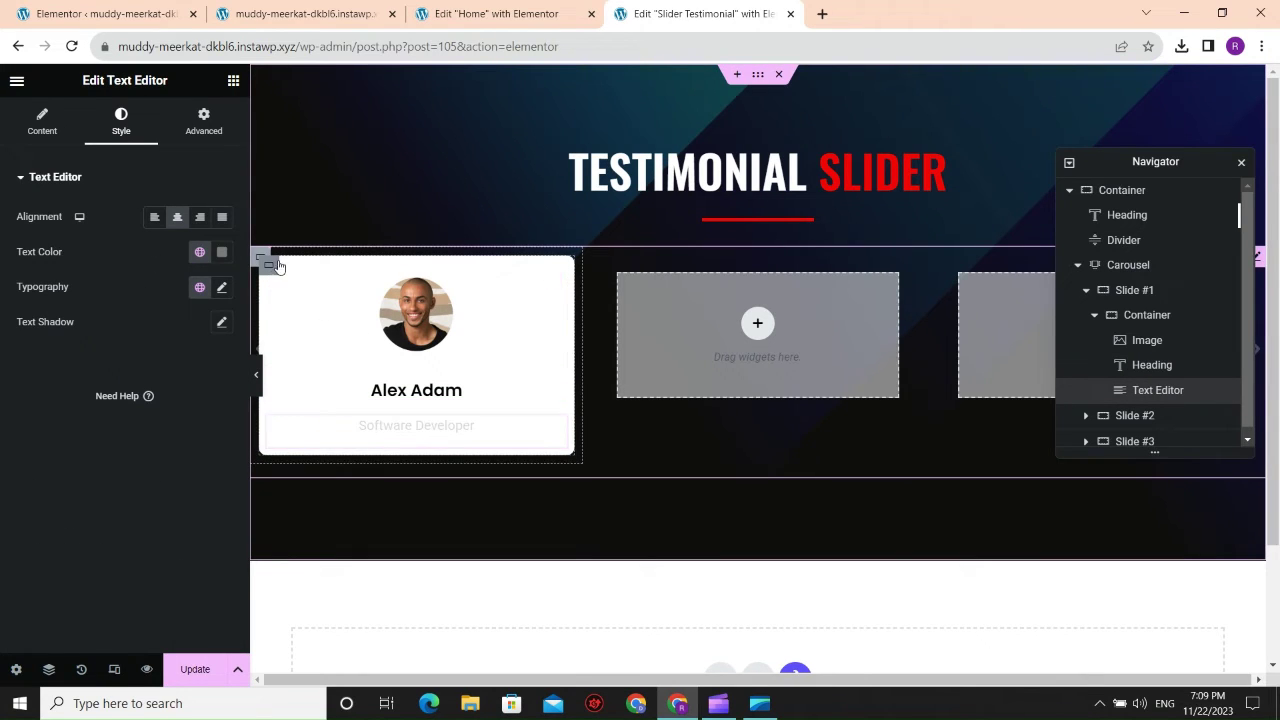
Set the gaps of the first slide's card container to 0 for columns and 5 px for rows.
{"action": "left_click", "coordinate": [279, 266]}
{"action": "left_click", "coordinate": [42, 122]}
{"action": "scroll", "coordinate": [79, 343], "scroll_direction": "down", "scroll_amount": 3}
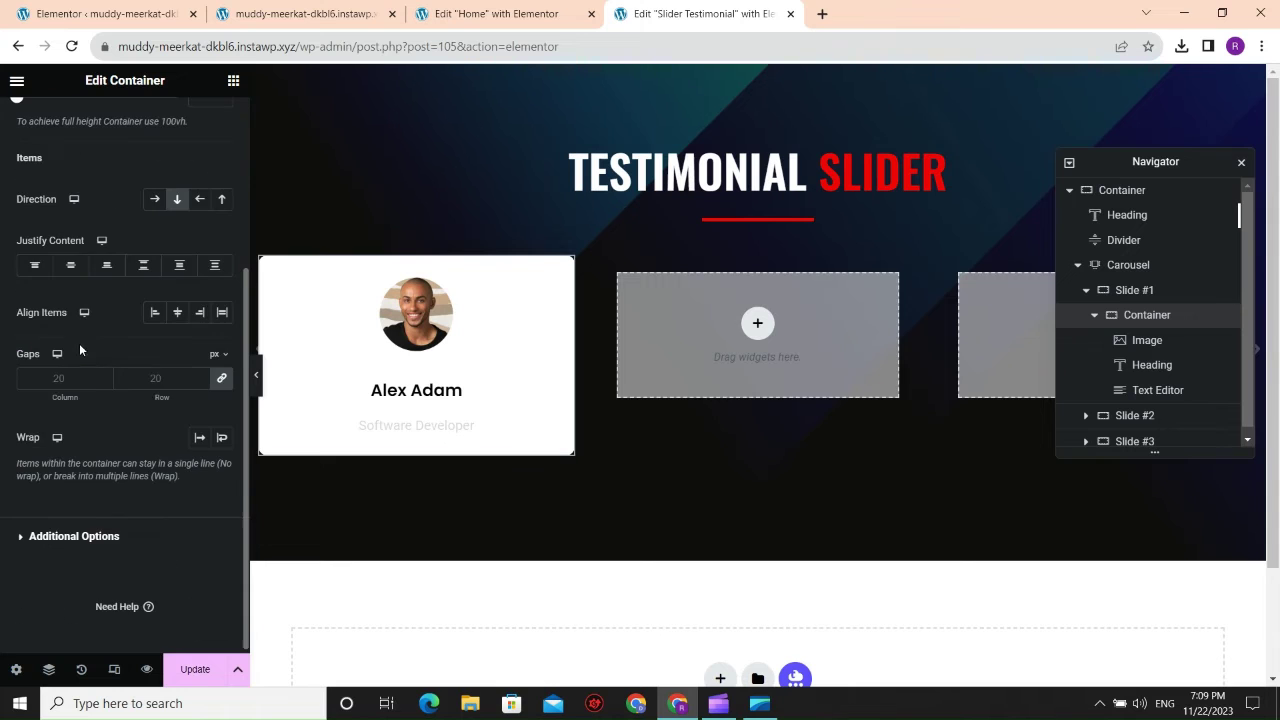
{"action": "left_click", "coordinate": [155, 385]}
{"action": "type", "text": "0"}
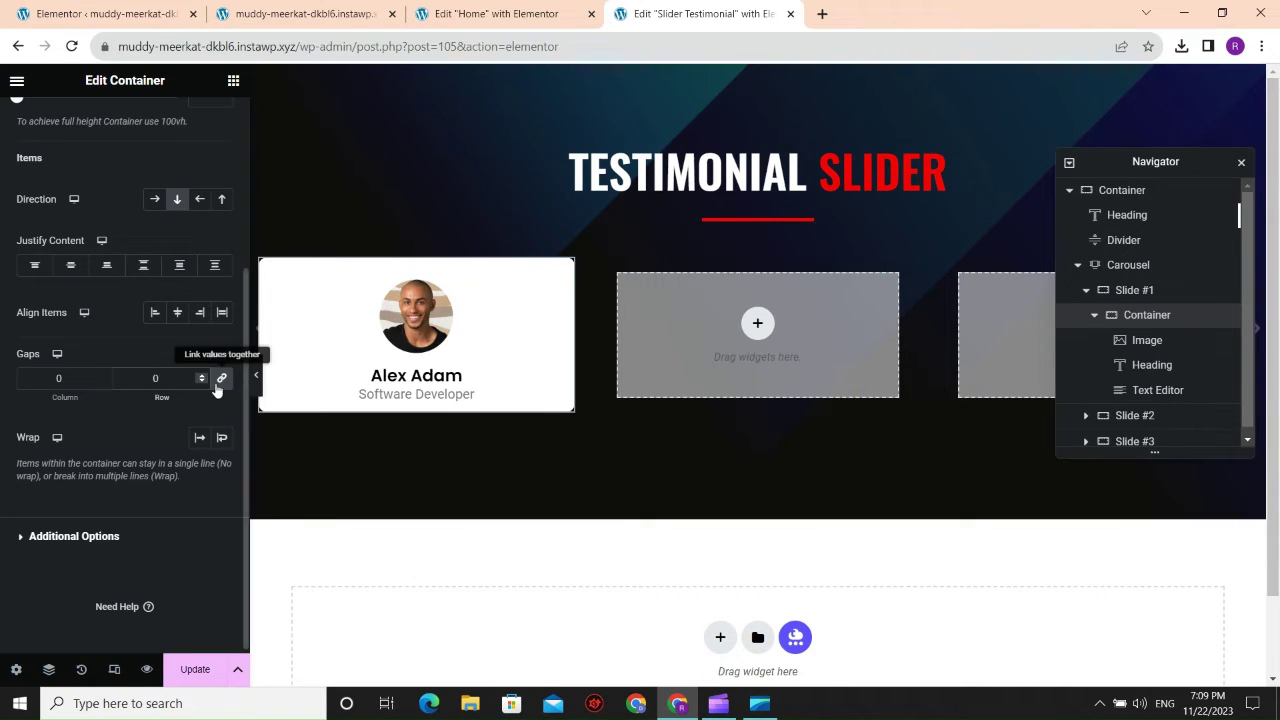
{"action": "left_click", "coordinate": [153, 385]}
{"action": "type", "text": "1"}
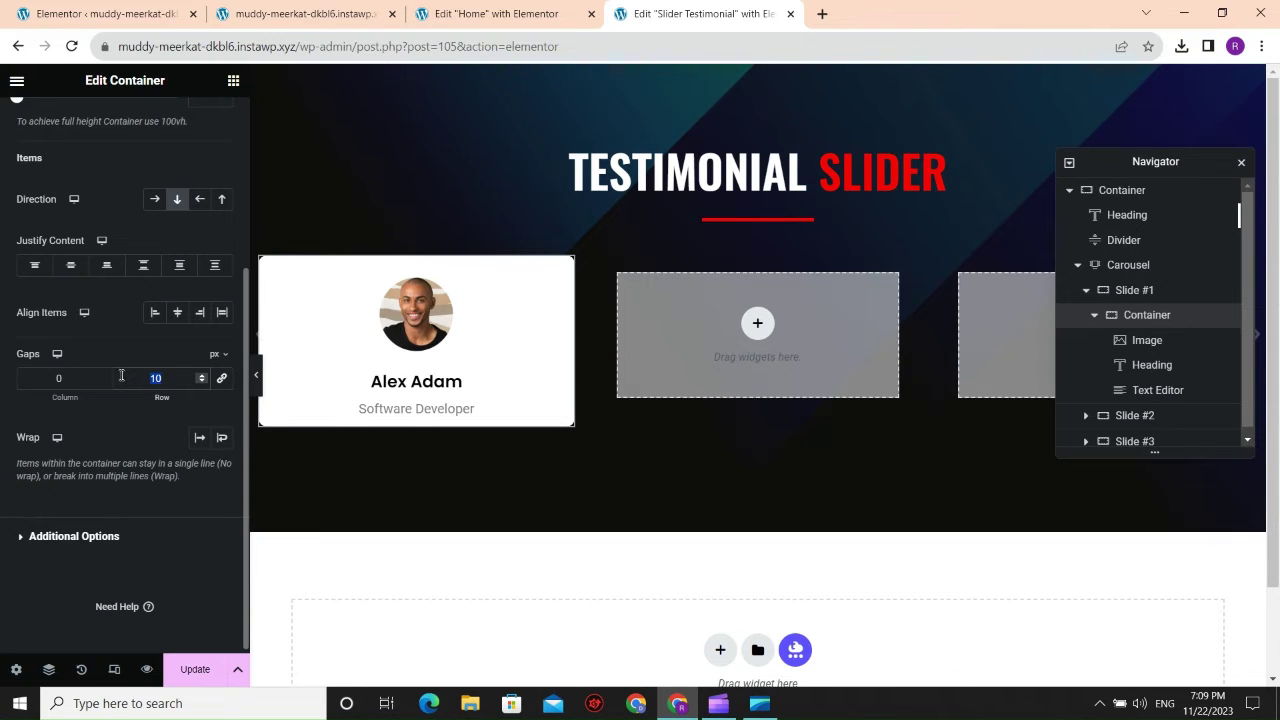
{"action": "type", "text": "5"}
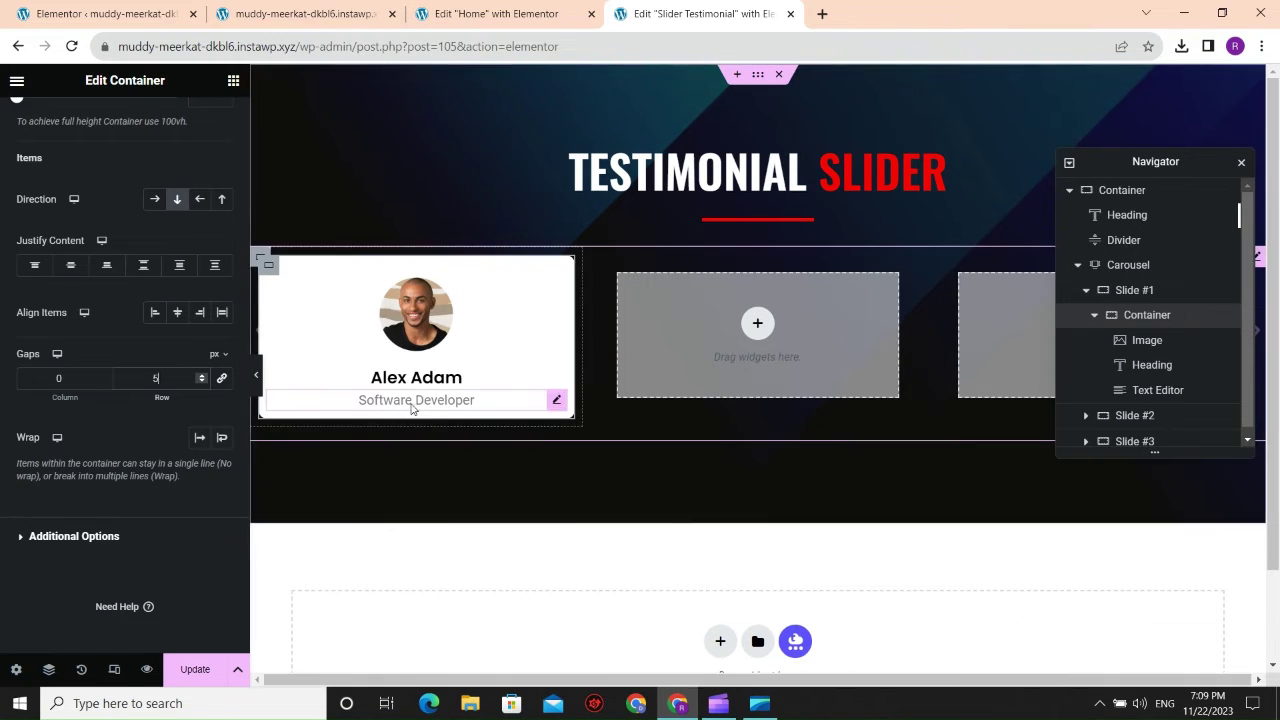
Add a second Text Editor widget below the job title in the first slide's card and center its text.
{"action": "left_click", "coordinate": [233, 81]}
{"action": "scroll", "coordinate": [186, 394], "scroll_direction": "down", "scroll_amount": 5}
{"action": "left_click_drag", "start_coordinate": [75, 310], "coordinate": [392, 414]}
{"action": "left_click", "coordinate": [115, 130]}
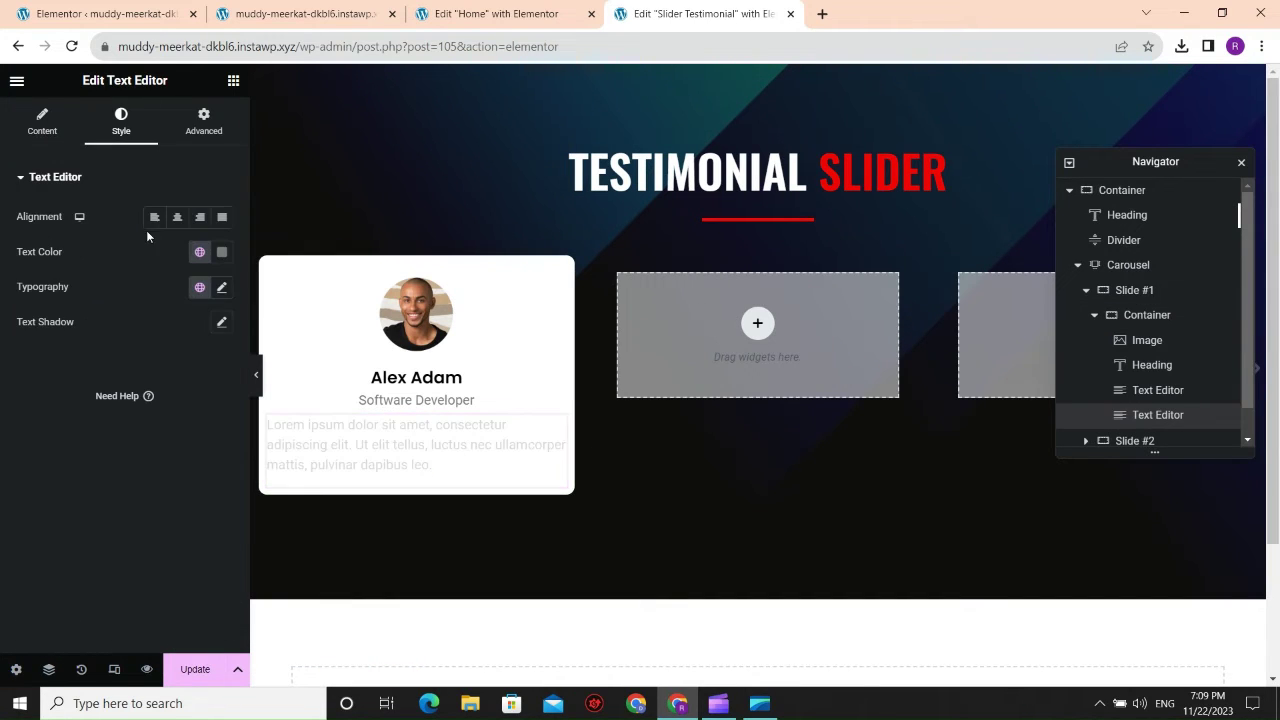
{"action": "left_click", "coordinate": [177, 216]}
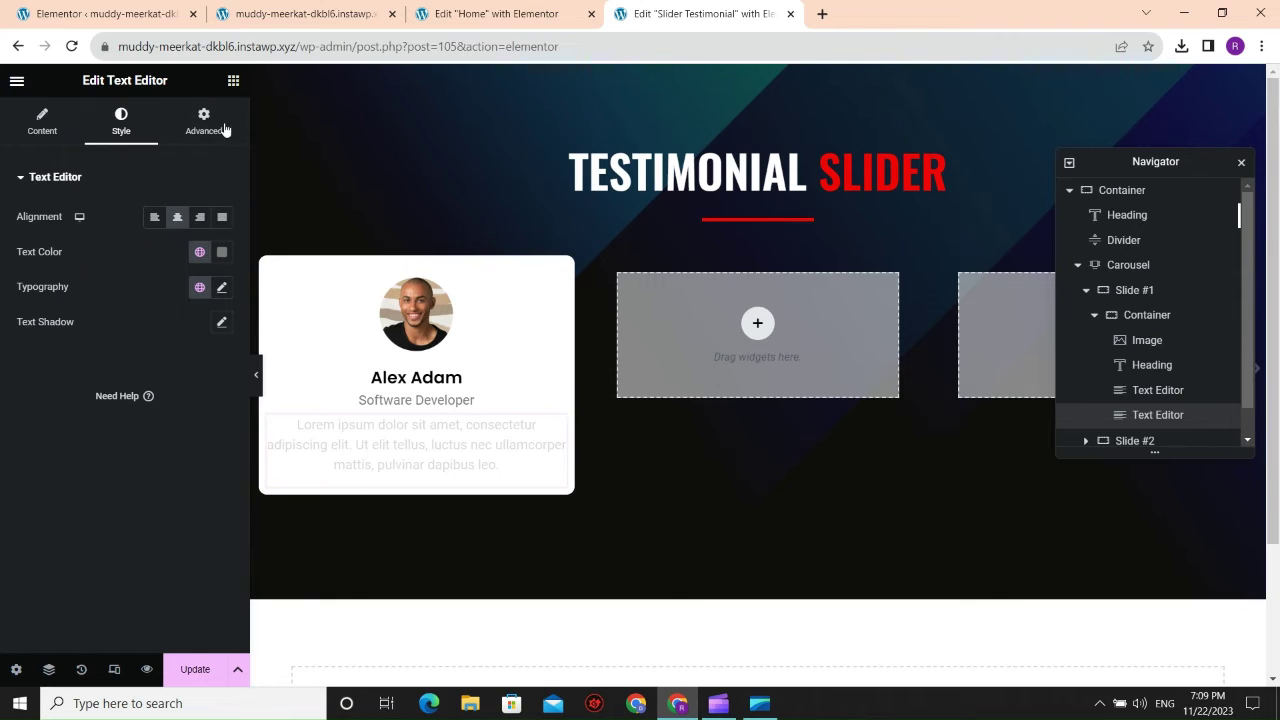
{"action": "left_click", "coordinate": [233, 81]}
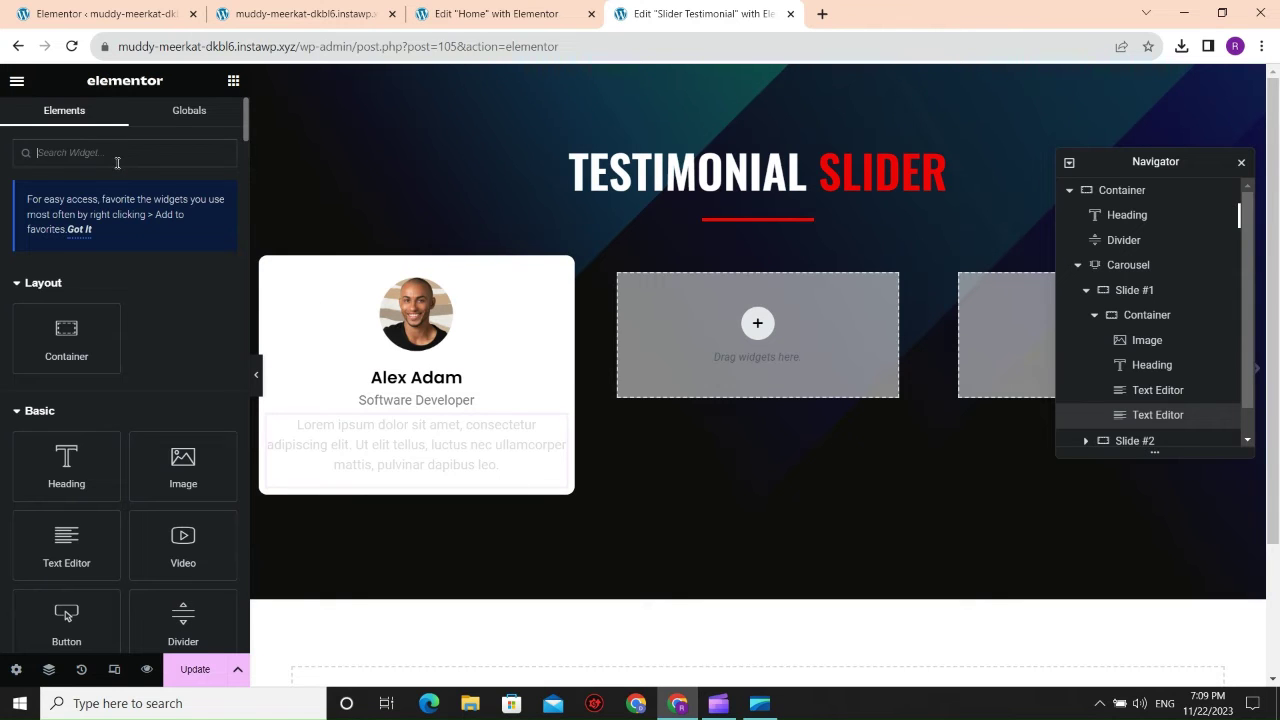
Change the font of the card's lorem ipsum paragraph to Poppins and reduce its text size.
{"action": "left_click", "coordinate": [338, 445]}
{"action": "left_click", "coordinate": [222, 288]}
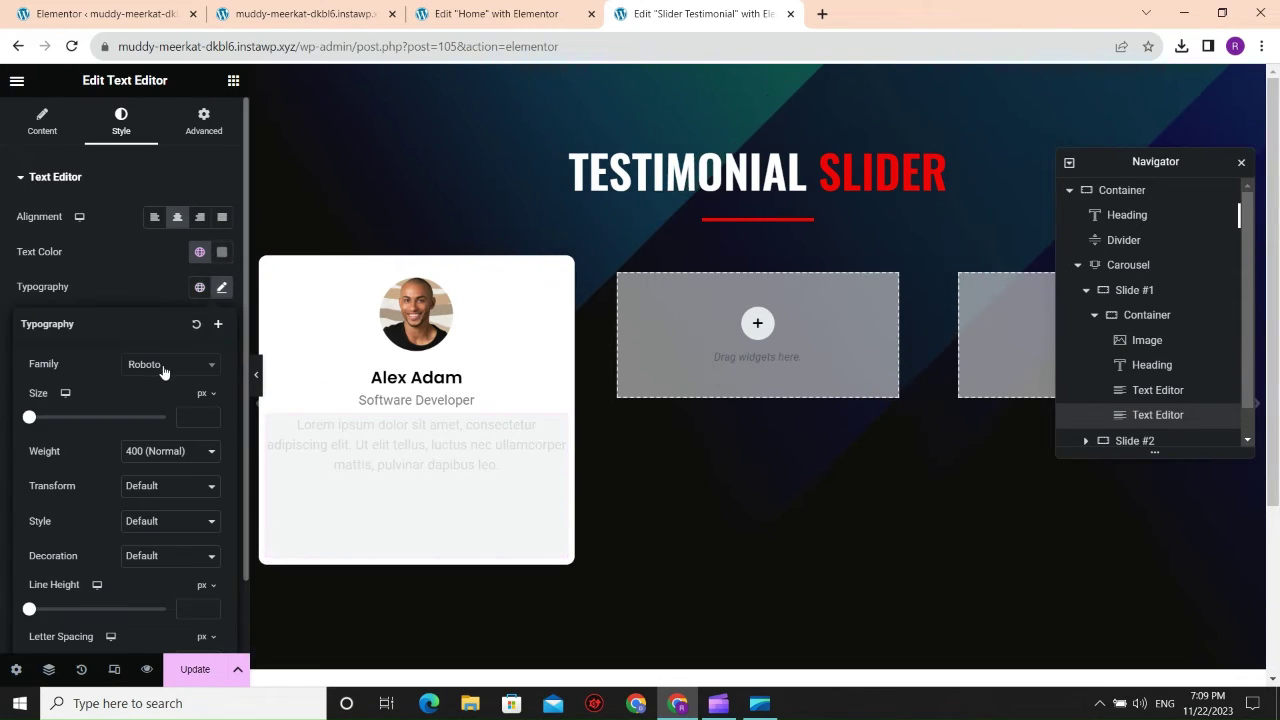
{"action": "left_click", "coordinate": [165, 365]}
{"action": "type", "text": "poppins"}
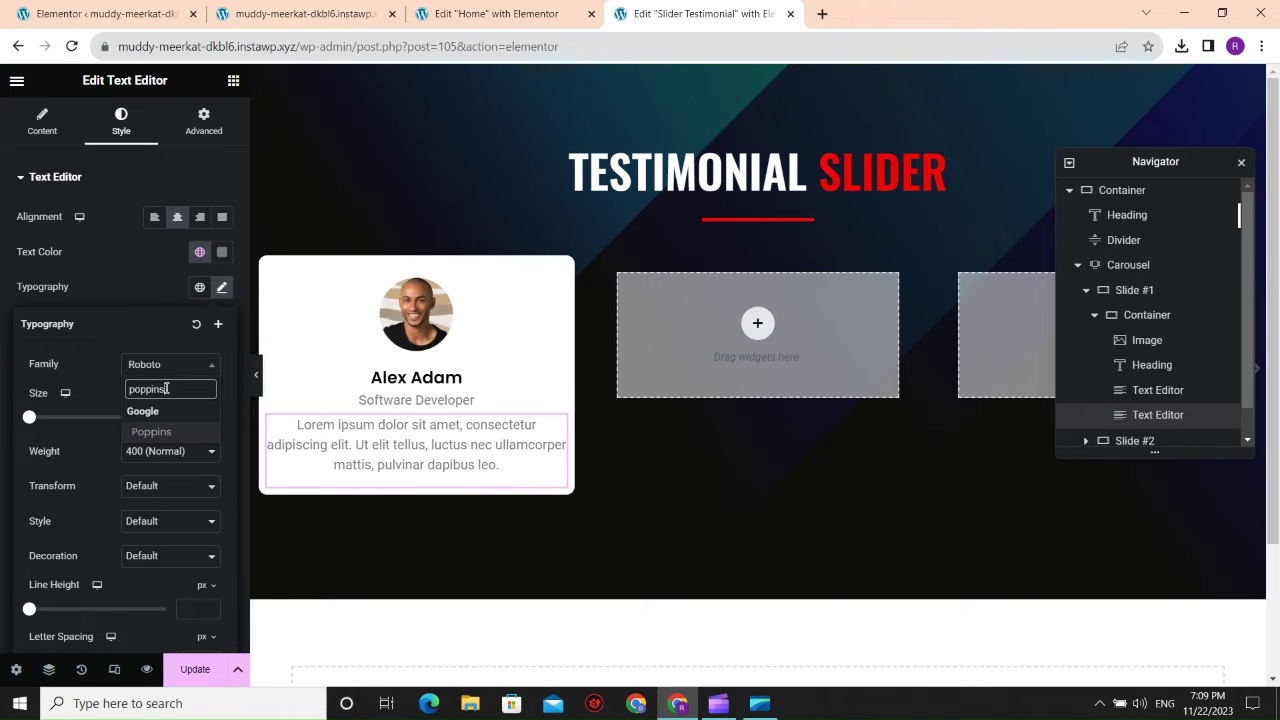
{"action": "key", "text": "Return"}
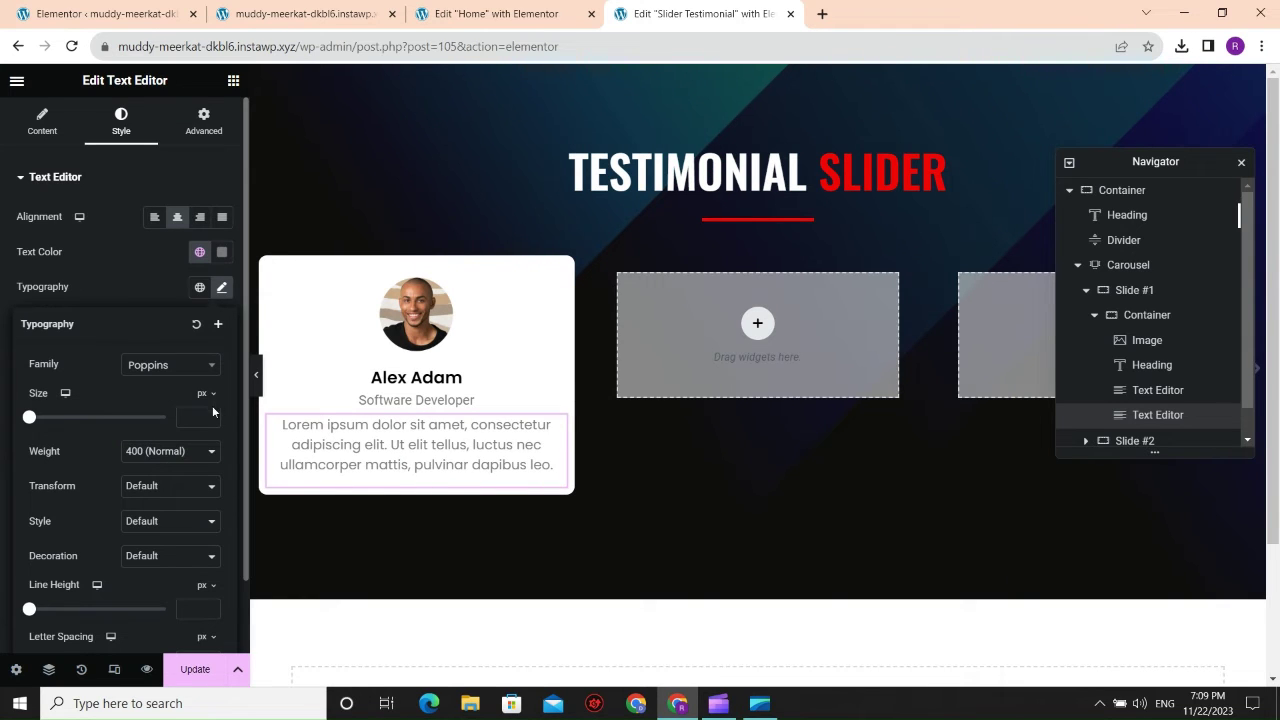
{"action": "left_click", "coordinate": [211, 417]}
{"action": "type", "text": "4"}
{"action": "scroll", "coordinate": [210, 417], "scroll_direction": "up", "scroll_amount": 9}
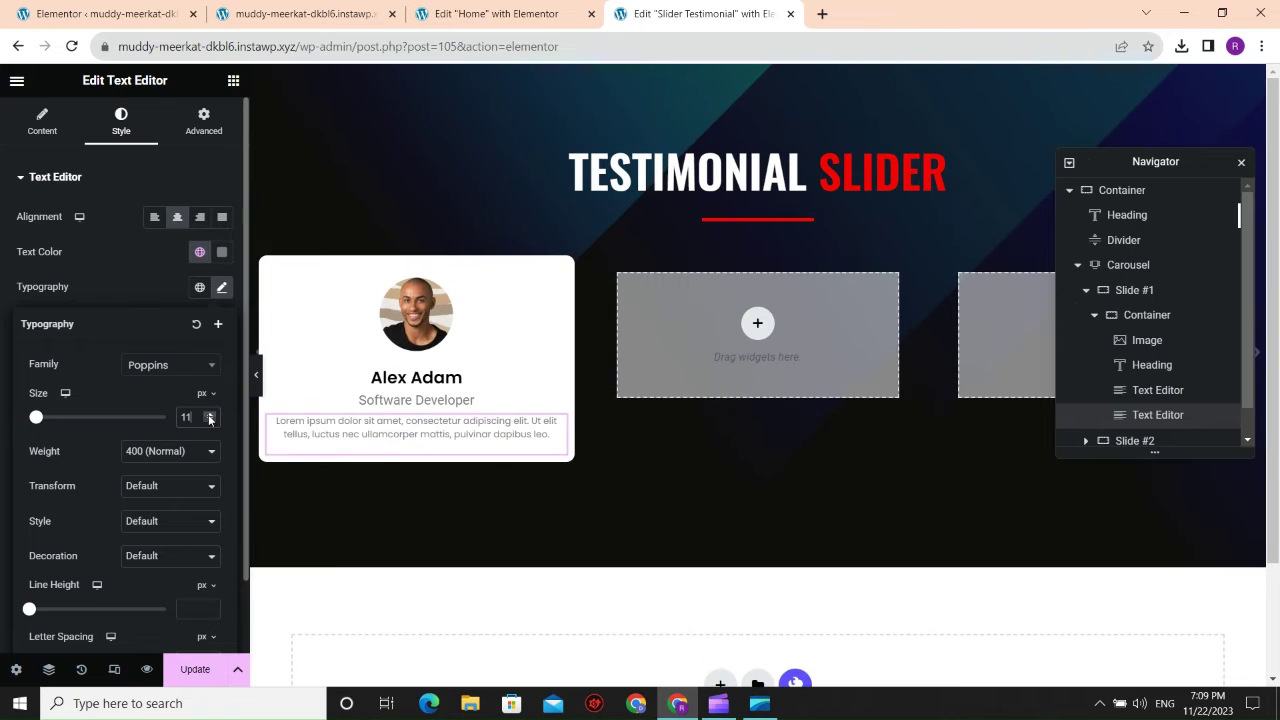
Change the font of the Software Developer text to Poppins with a heavier weight.
{"action": "left_click", "coordinate": [378, 400]}
{"action": "left_click", "coordinate": [222, 287]}
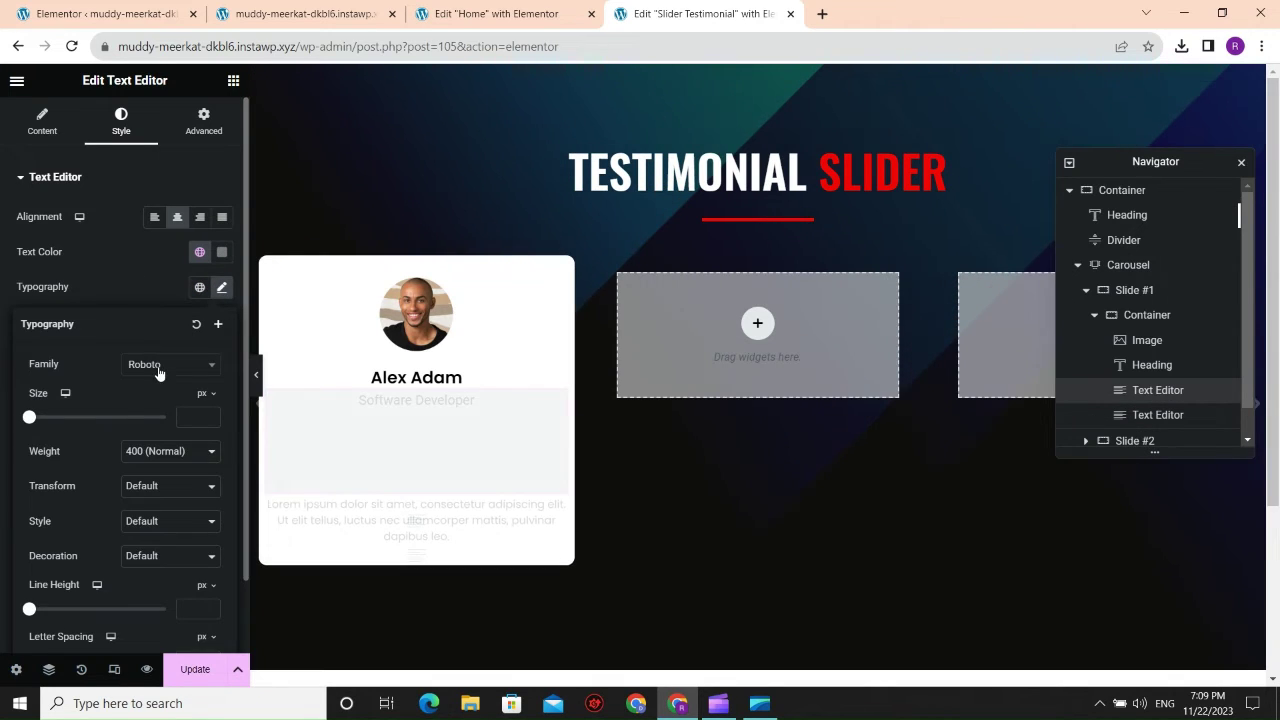
{"action": "left_click", "coordinate": [157, 366]}
{"action": "type", "text": "poppin"}
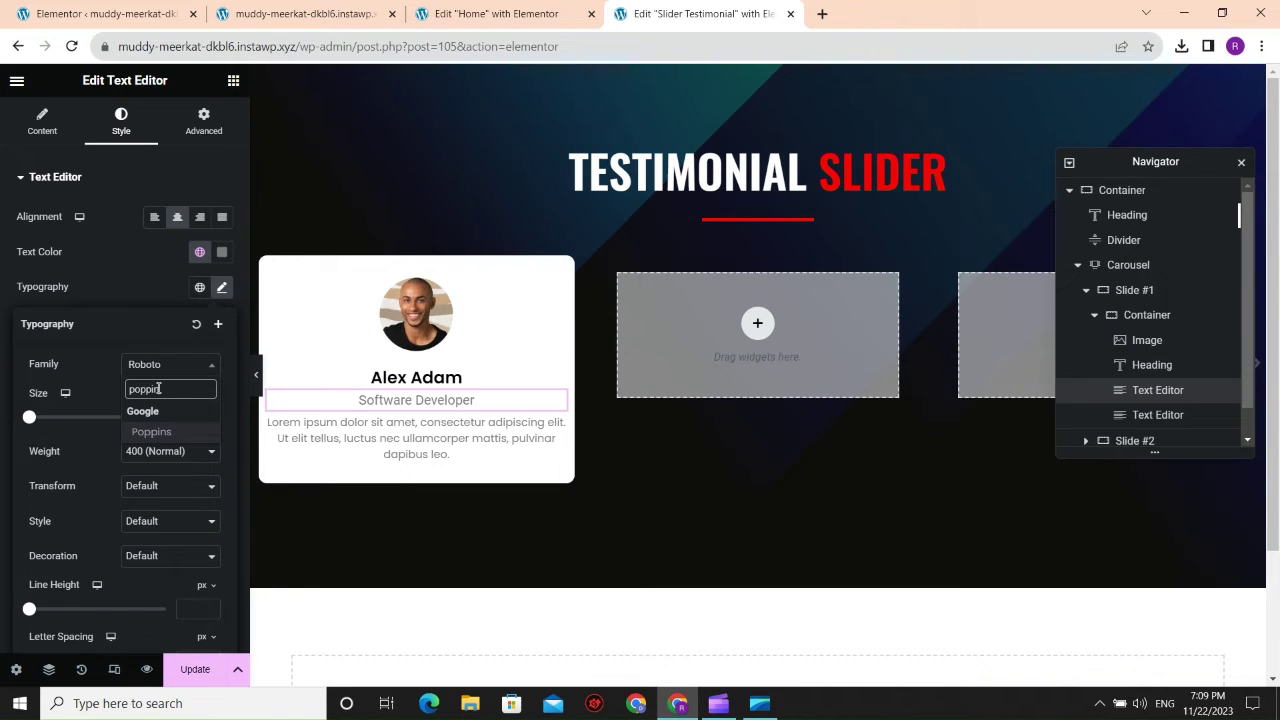
{"action": "key", "text": "Return"}
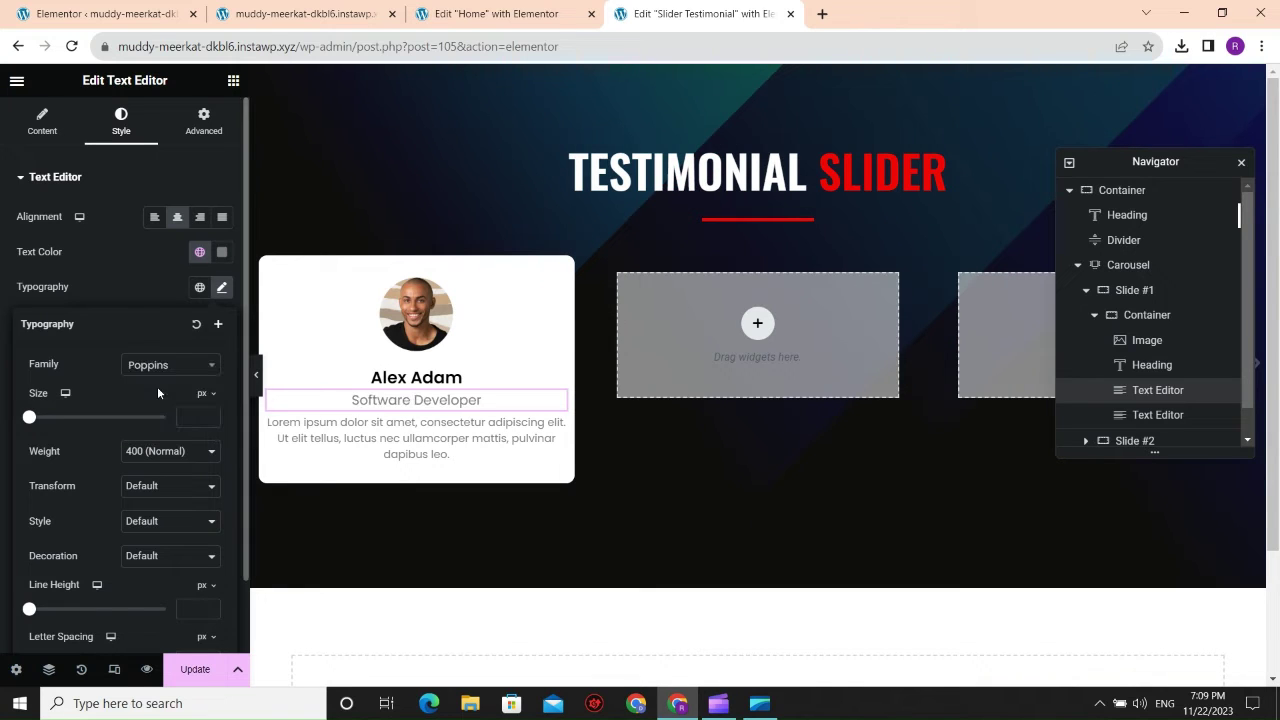
{"action": "left_click", "coordinate": [164, 452]}
{"action": "left_click", "coordinate": [146, 533]}
{"action": "left_click", "coordinate": [430, 378]}
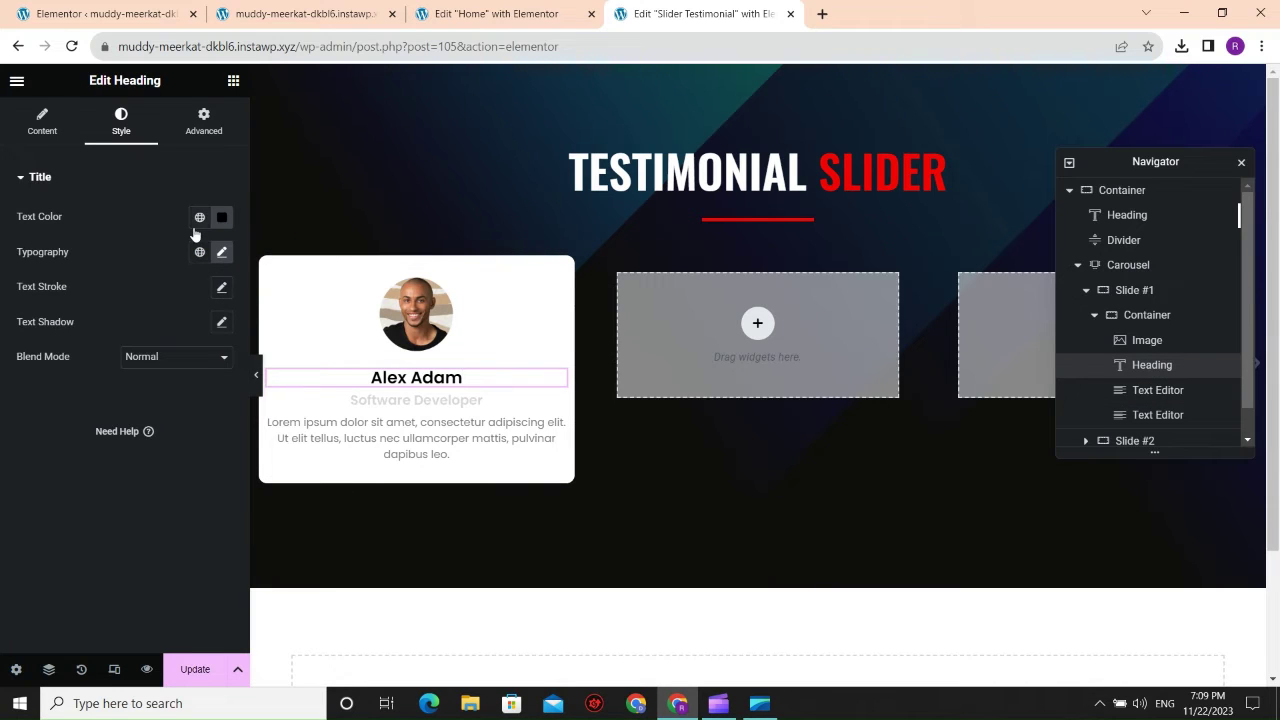